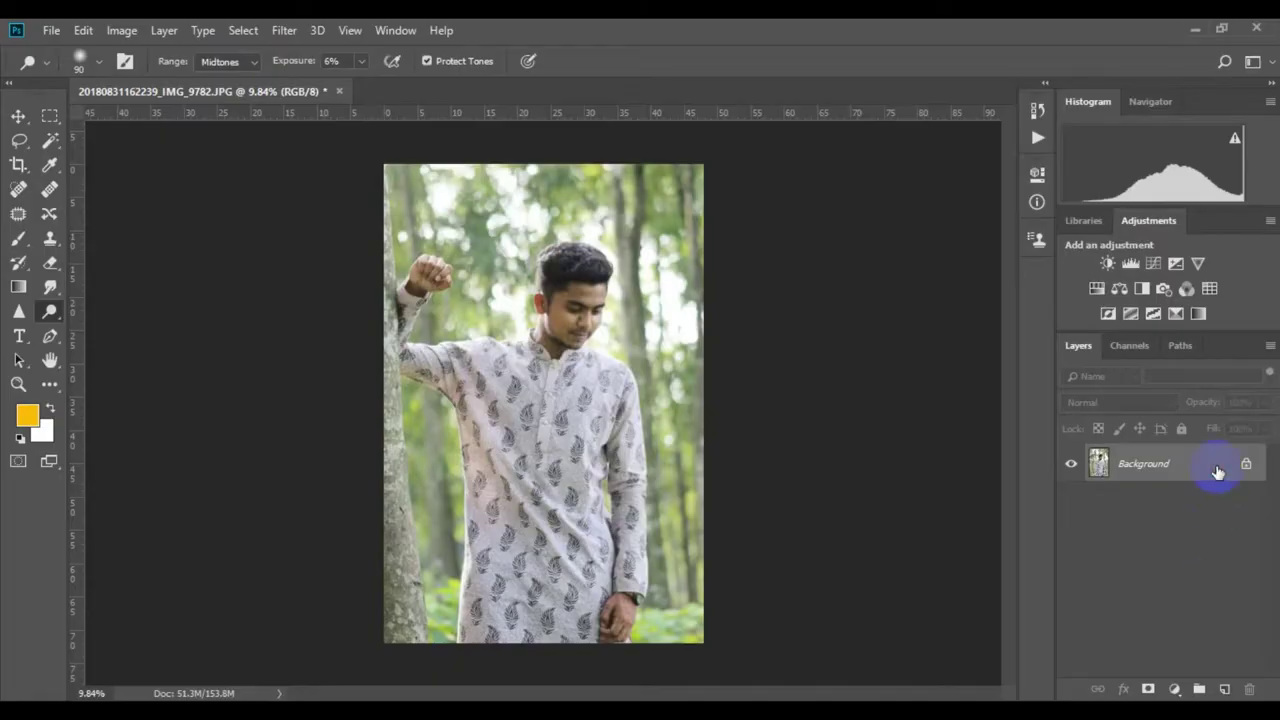
Step: Duplicate the Background layer into Background copy and zoom in on the portrait
double_click(1218, 472)
key(Escape)
drag(1100, 463, 1224, 689)
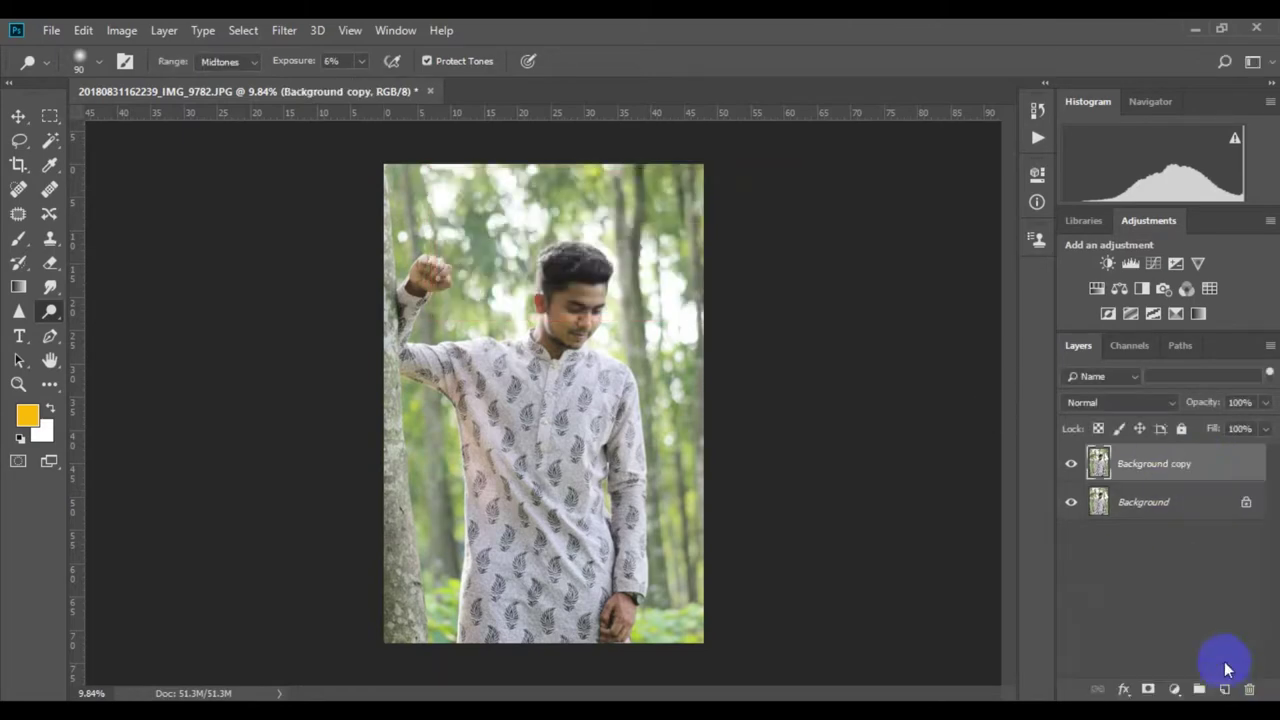
key(ctrl+plus)
click(1176, 688)
Step: Add a Curves layer darkening shadows and lifting highlights, then duplicate Background copy
click(1185, 458)
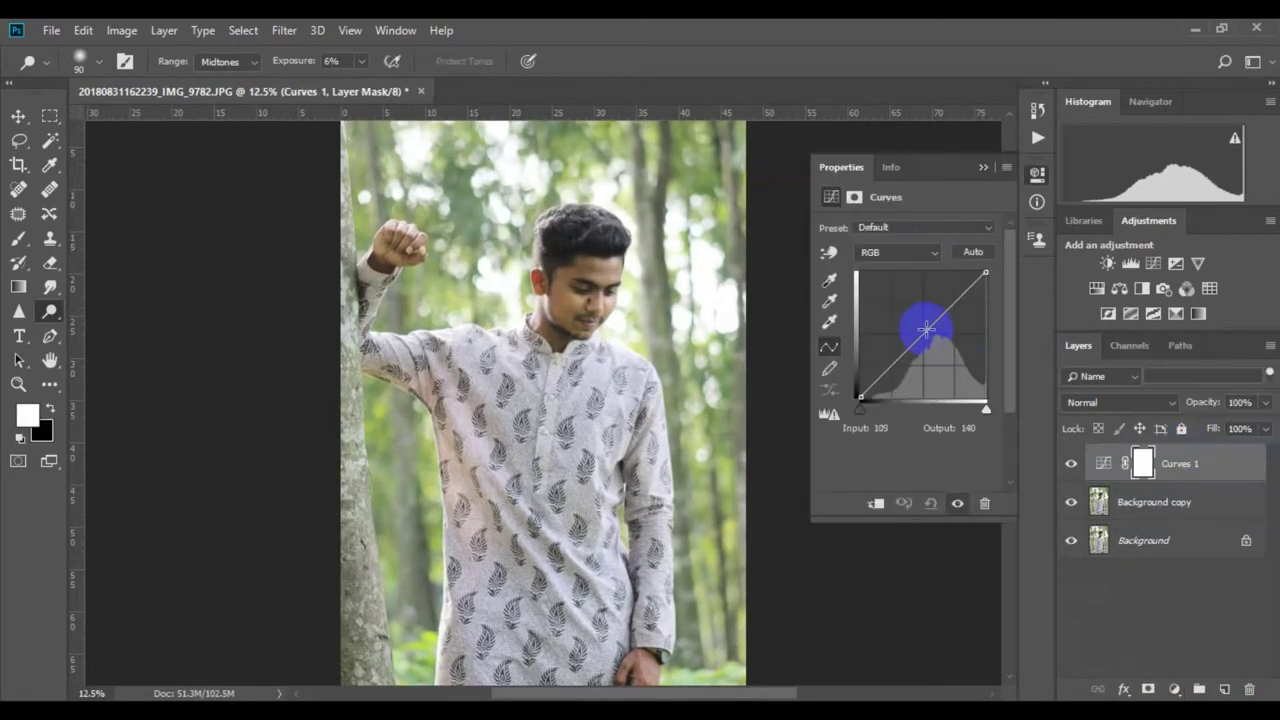
drag(923, 323, 937, 343)
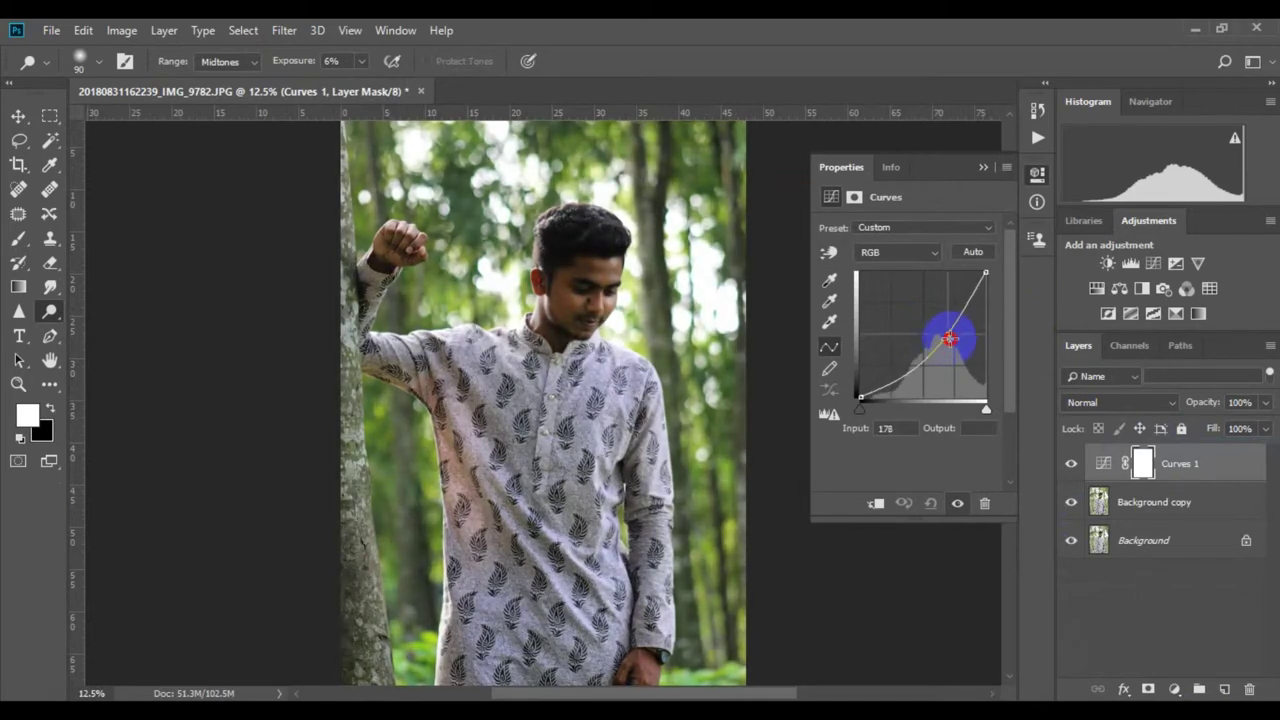
drag(950, 339, 950, 321)
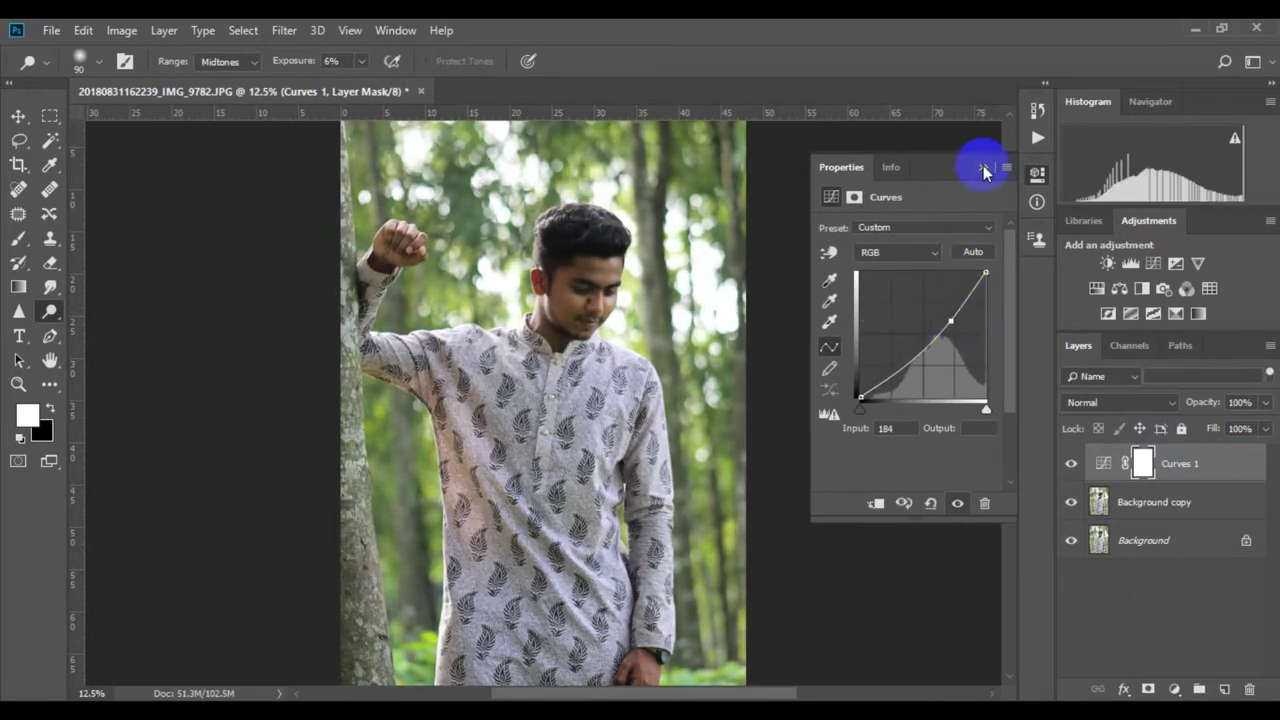
click(983, 170)
click(1186, 505)
drag(1203, 509, 1224, 689)
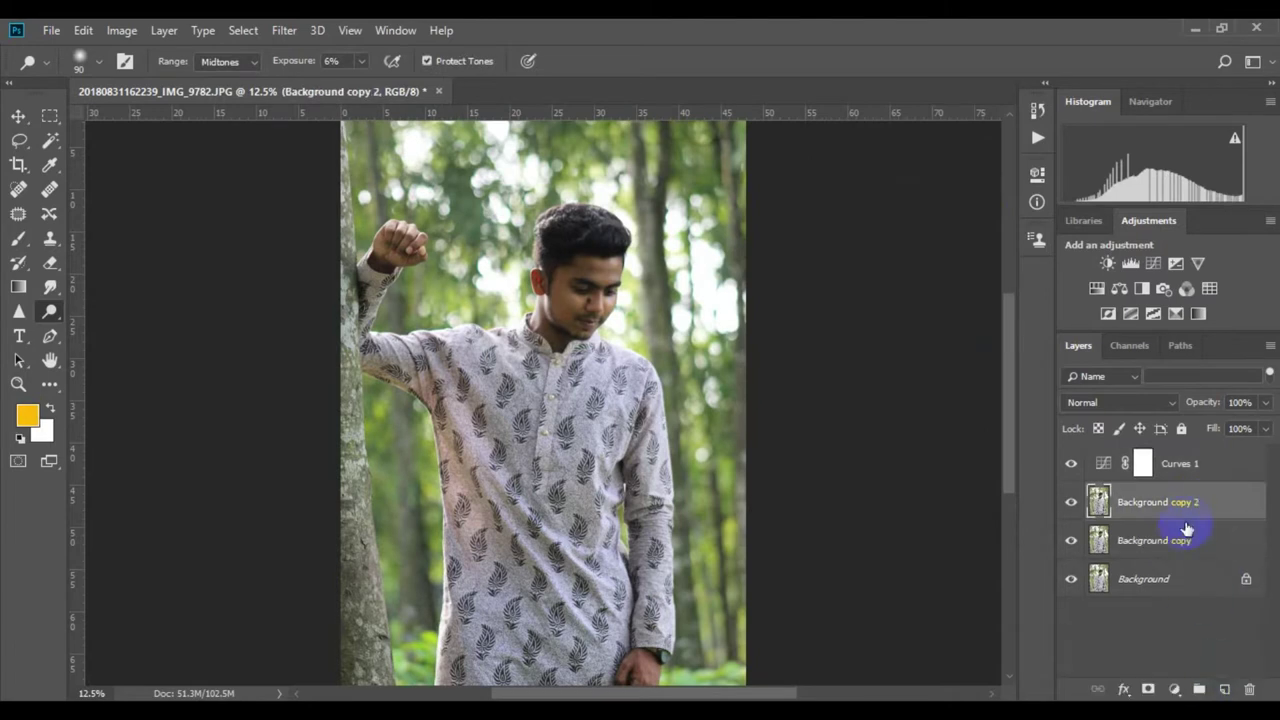
Step: Group Background copy and Background copy 2, then select the lower Background copy
shift+click(1190, 546)
key(ctrl+g)
click(1092, 494)
click(1145, 530)
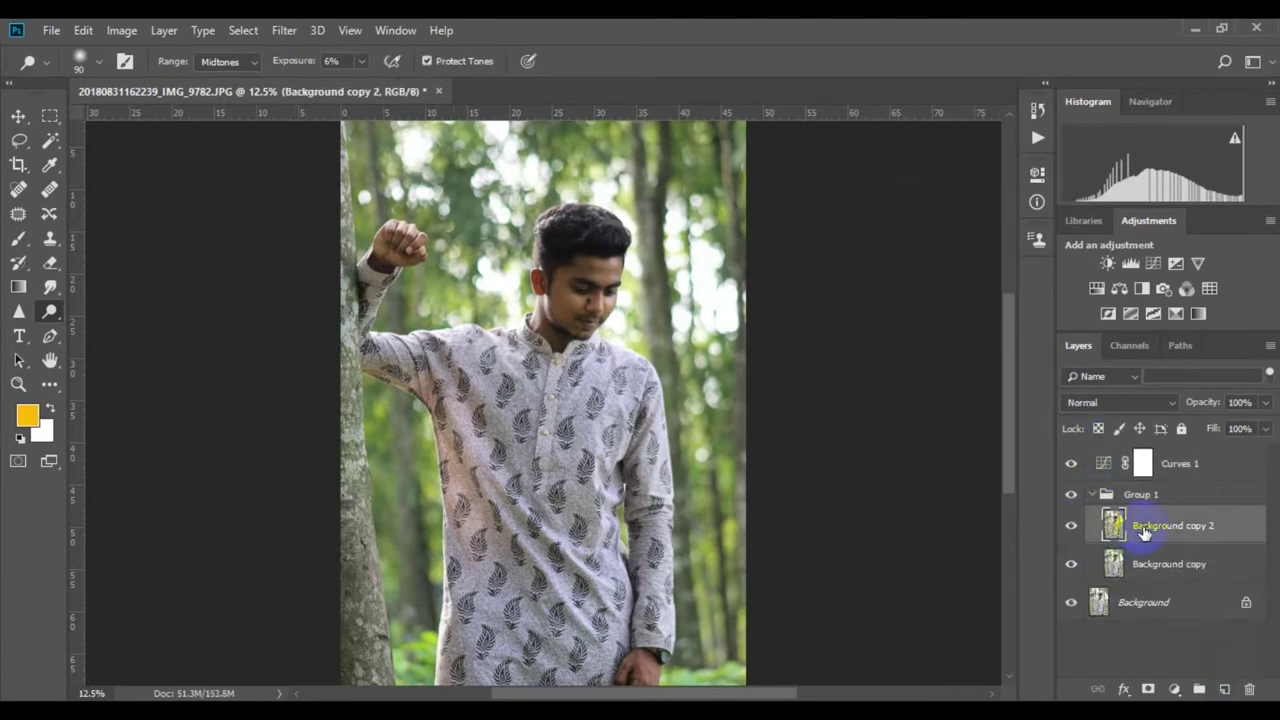
click(1145, 568)
Step: Apply a 7.4-pixel Gaussian Blur to Background copy
click(284, 30)
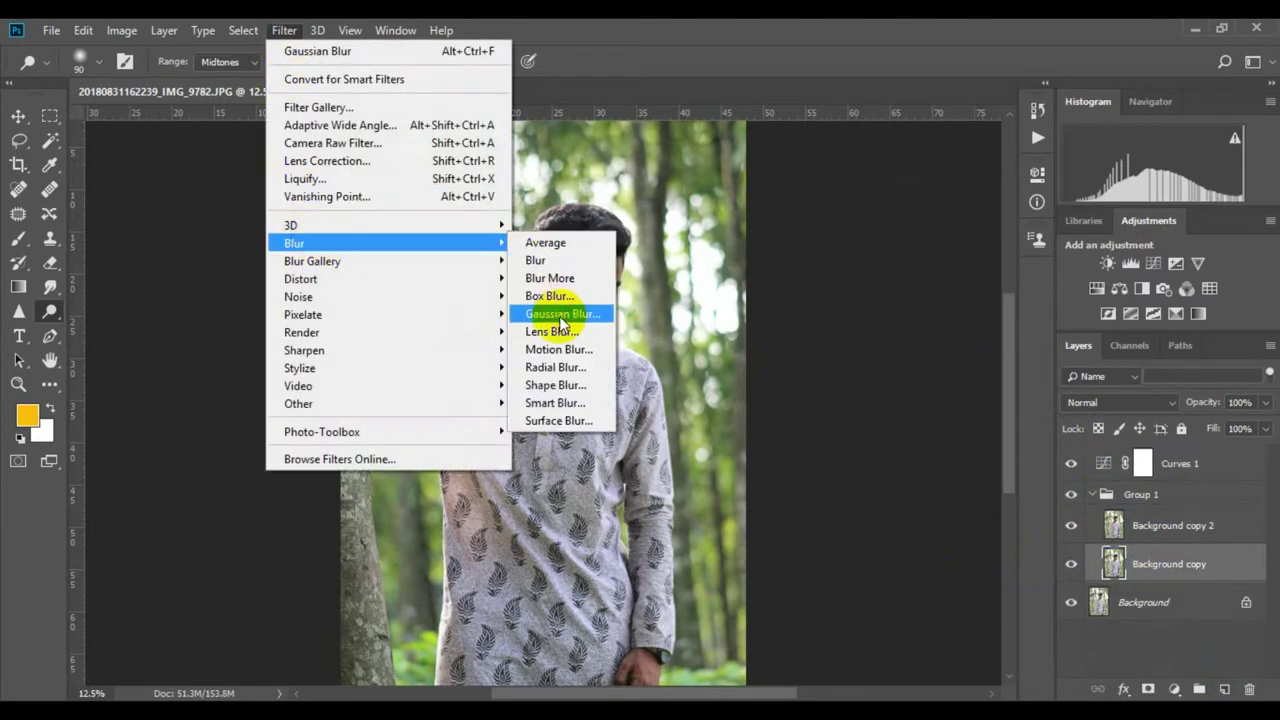
click(543, 314)
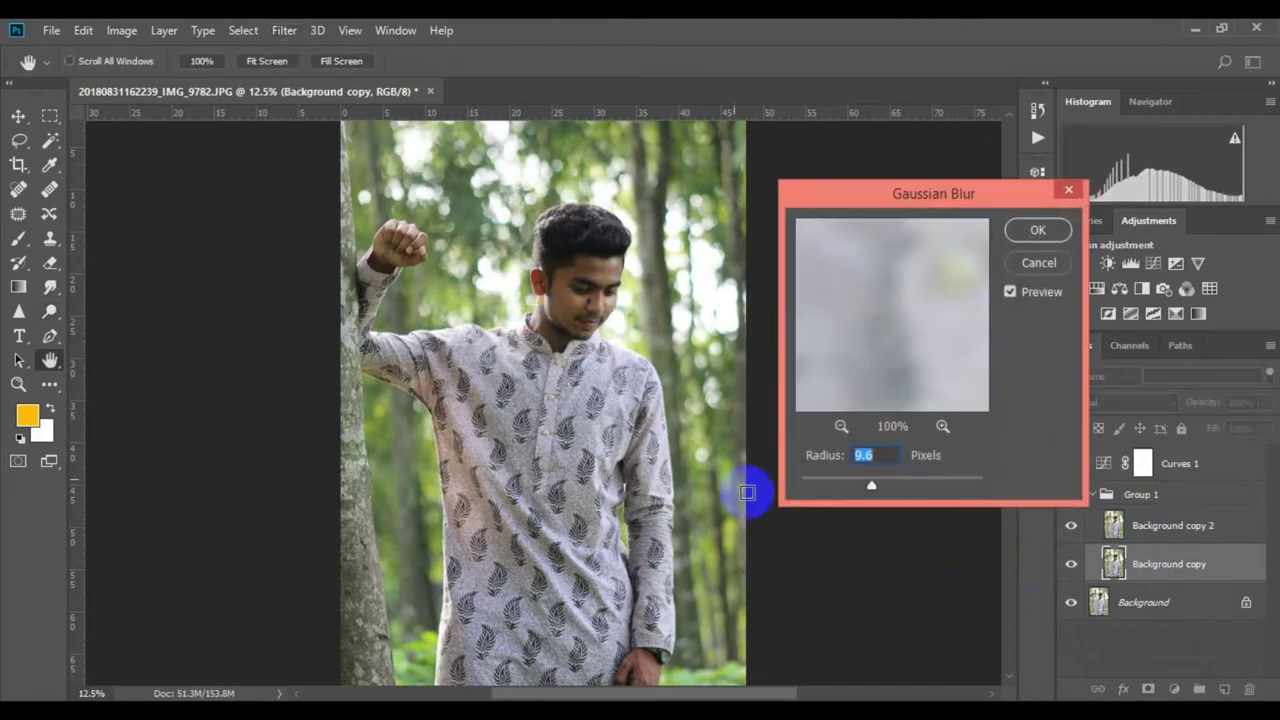
click(1030, 231)
Step: Apply Image onto Background copy 2, subtracting the blurred Background copy
click(125, 30)
click(150, 306)
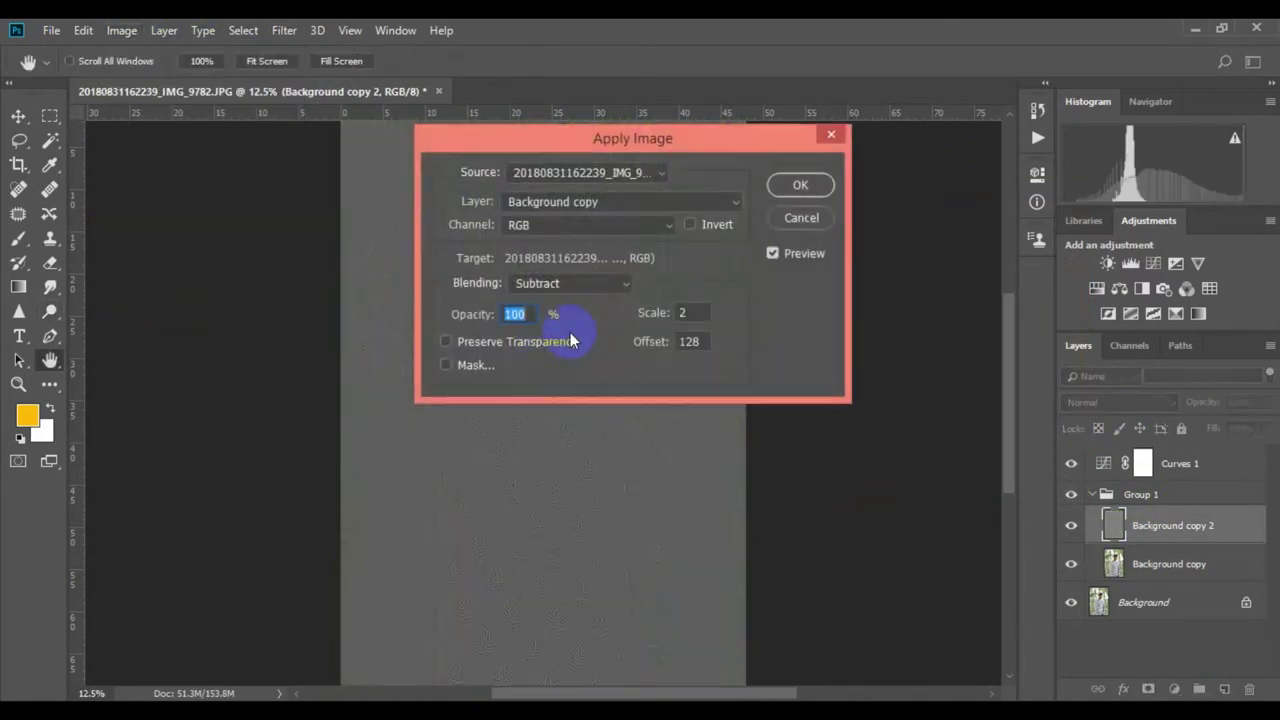
click(594, 202)
click(560, 286)
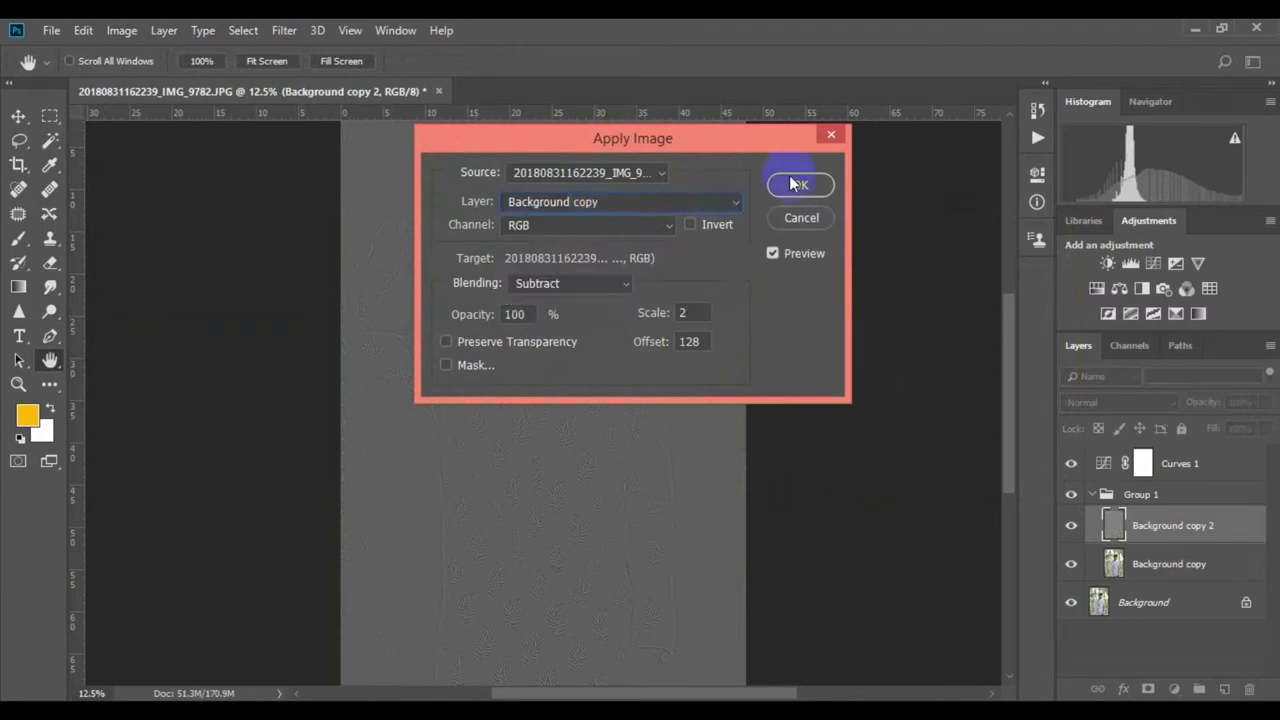
click(800, 184)
Step: Set Background copy 2's blend mode to Vivid Light
click(1120, 402)
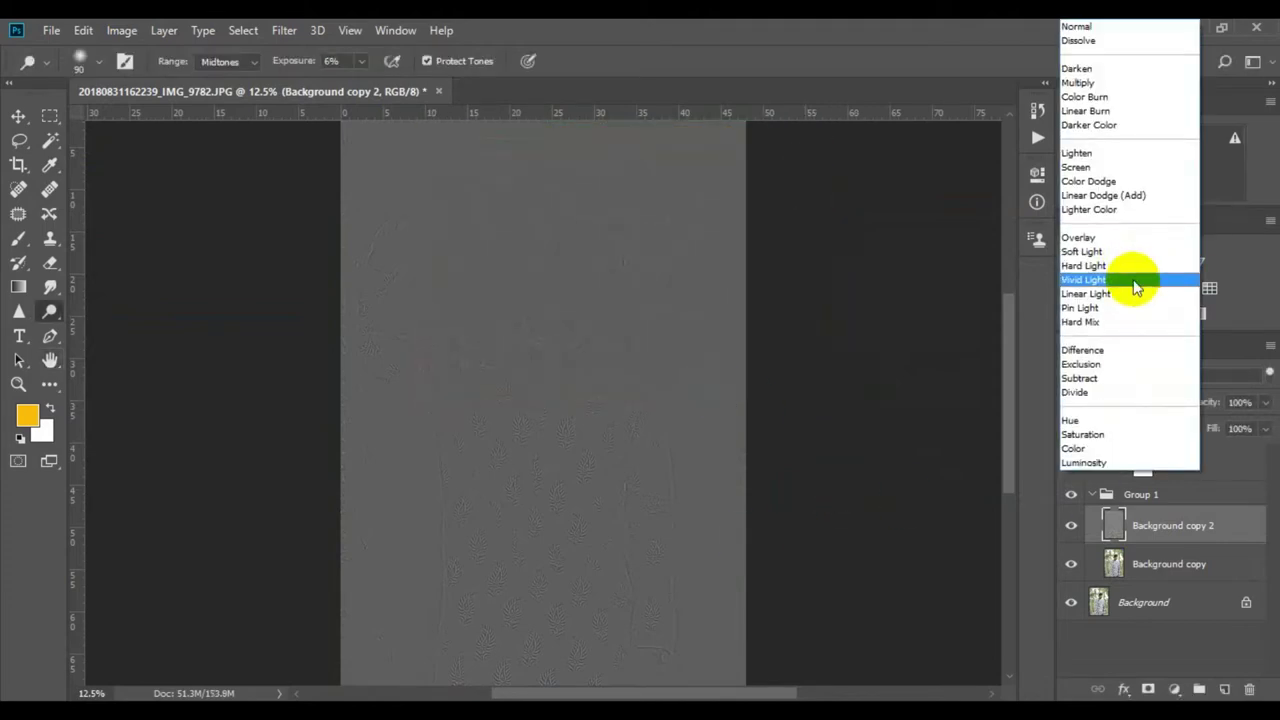
click(1134, 280)
scroll(601, 288, up, 1)
scroll(601, 288, up, 3)
scroll(600, 257, up, 1)
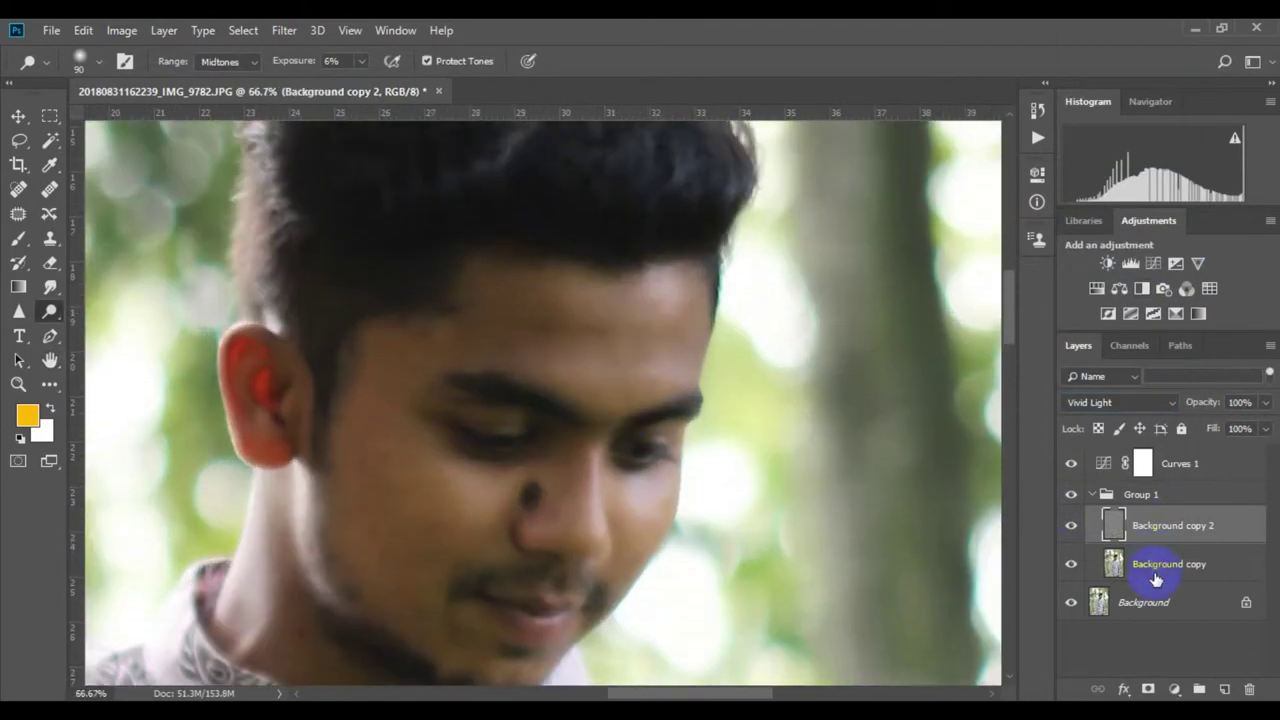
Step: Lasso the forehead on the blurred Background copy and feather the selection
click(1165, 566)
click(18, 141)
drag(478, 327, 582, 460)
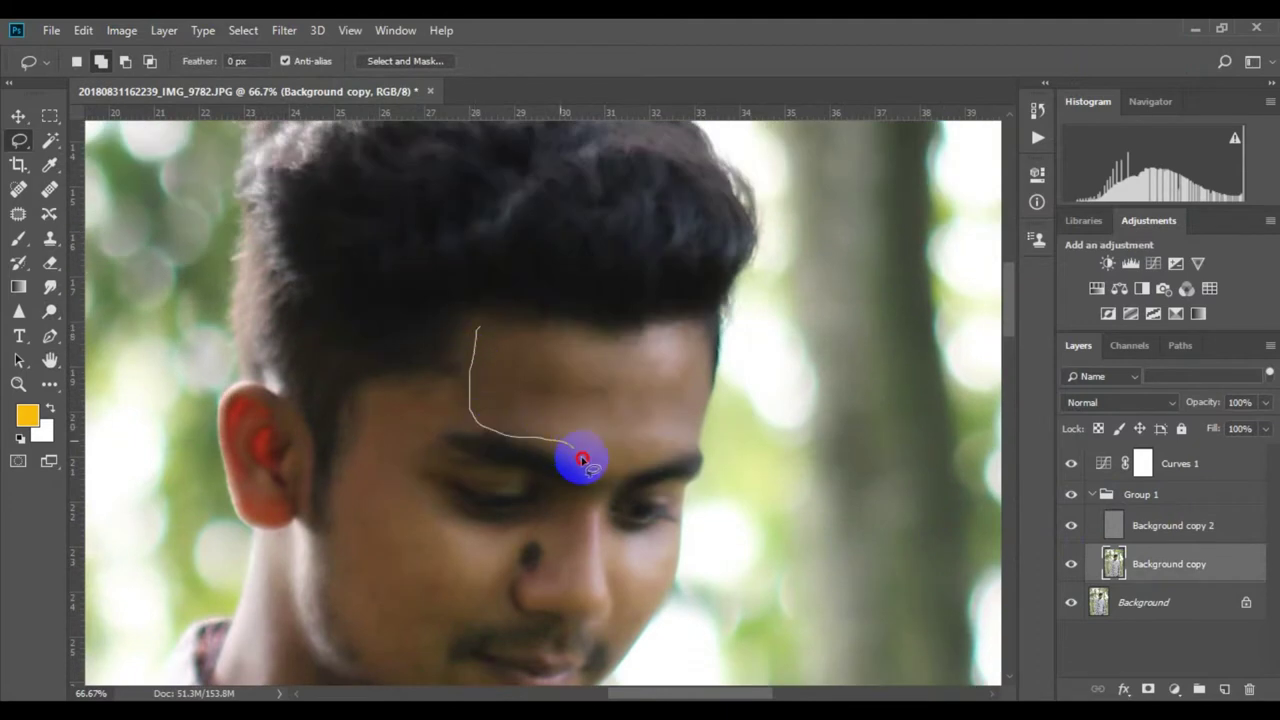
drag(677, 333, 480, 322)
right_click(490, 360)
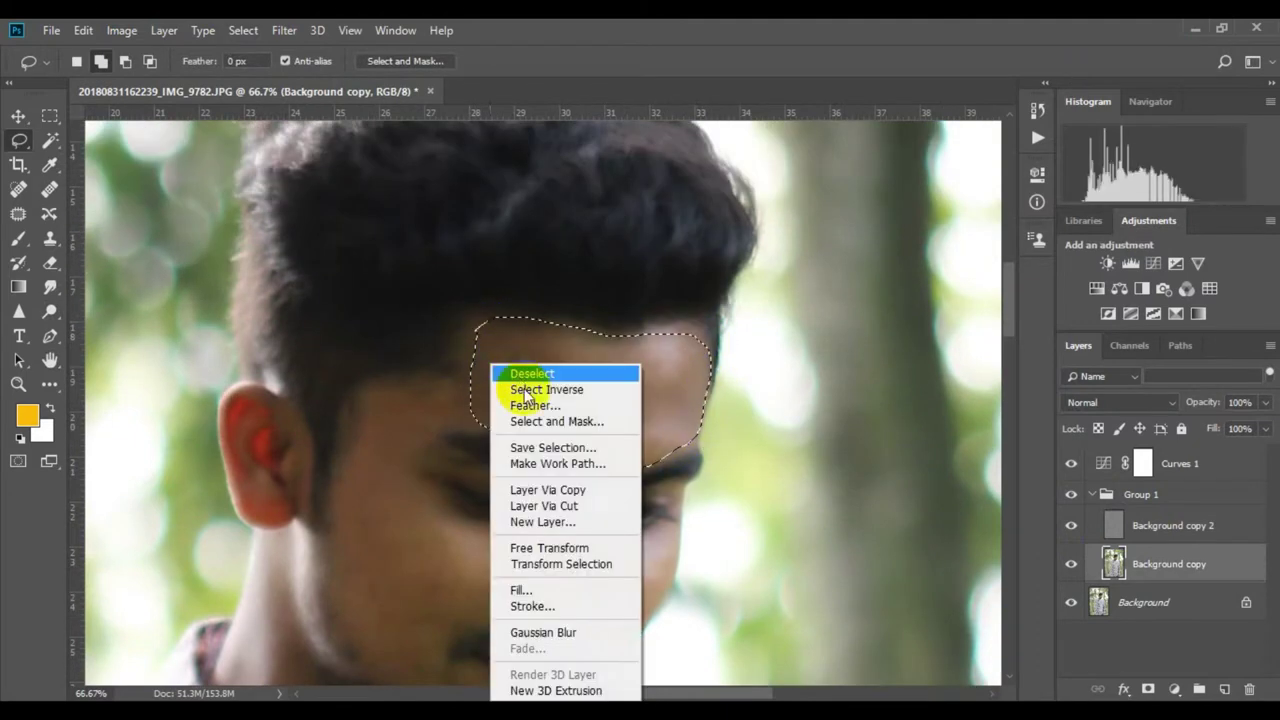
click(529, 403)
key(Return)
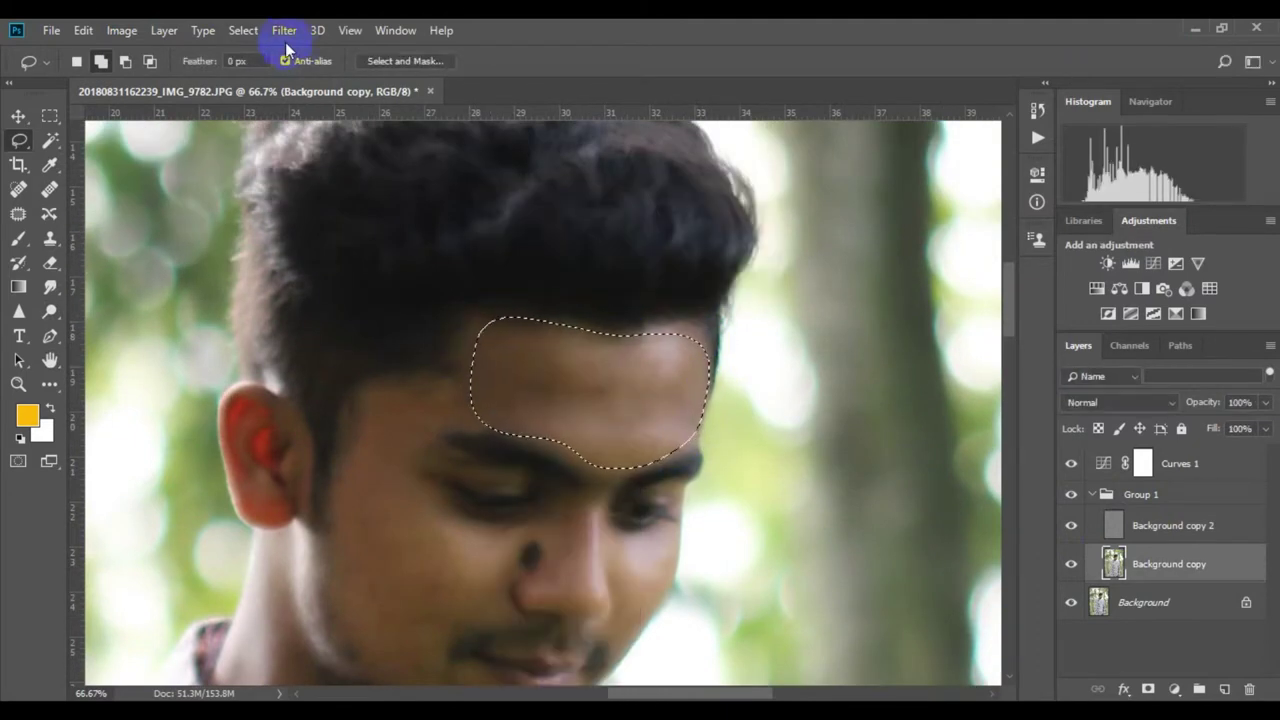
Step: Apply a 9.2-pixel Gaussian Blur to the selected forehead
click(284, 30)
click(545, 313)
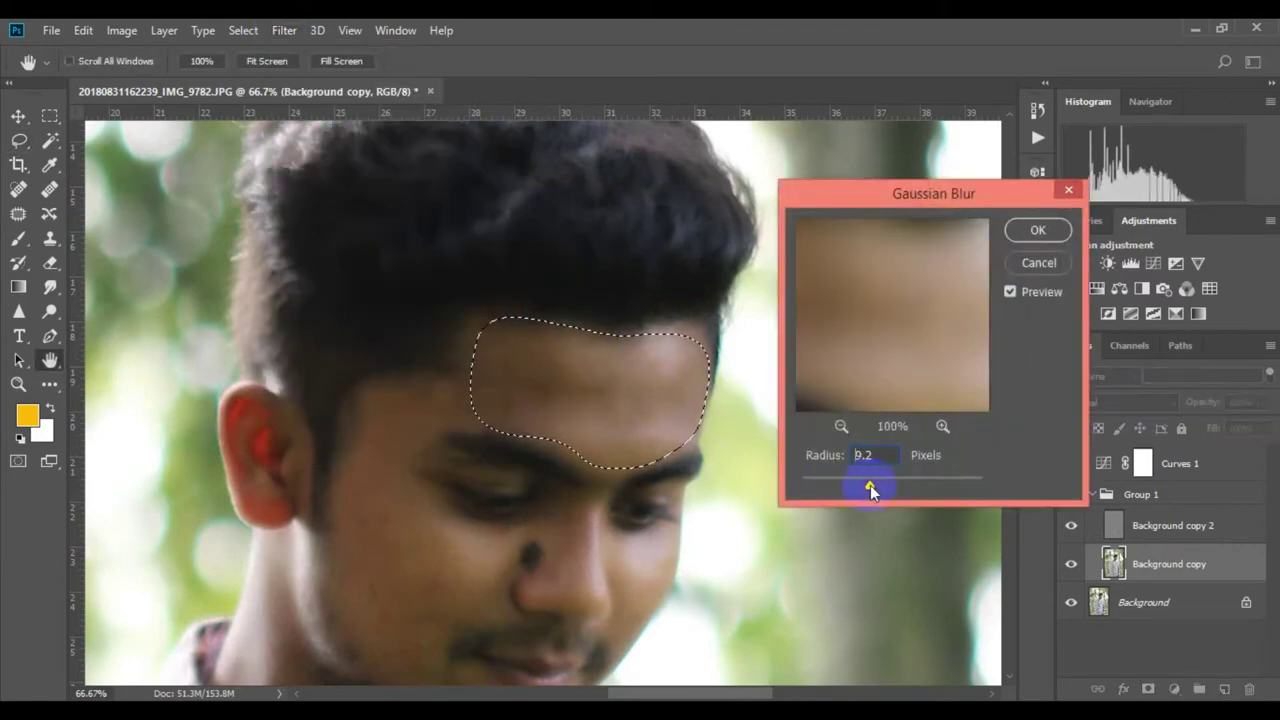
click(1038, 230)
scroll(628, 423, up, 3)
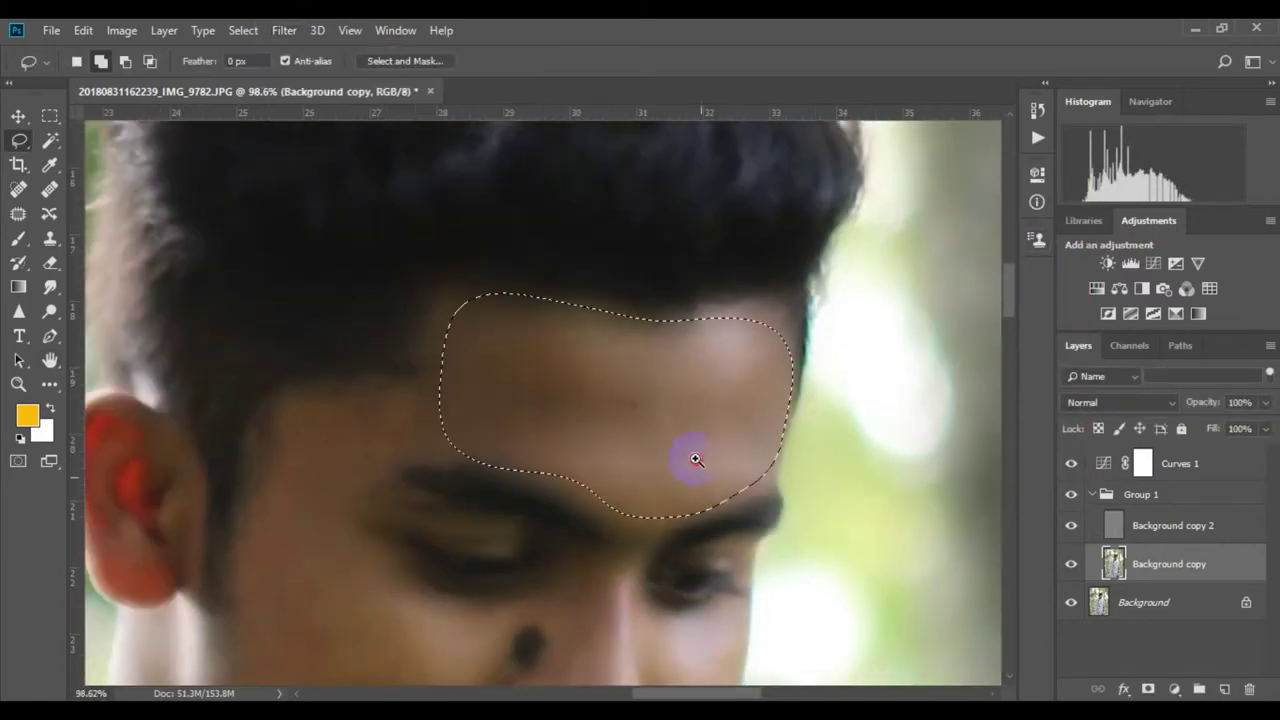
scroll(695, 459, down, 2)
Step: Add a Black & White adjustment layer above Curves 1
click(1177, 463)
click(1174, 689)
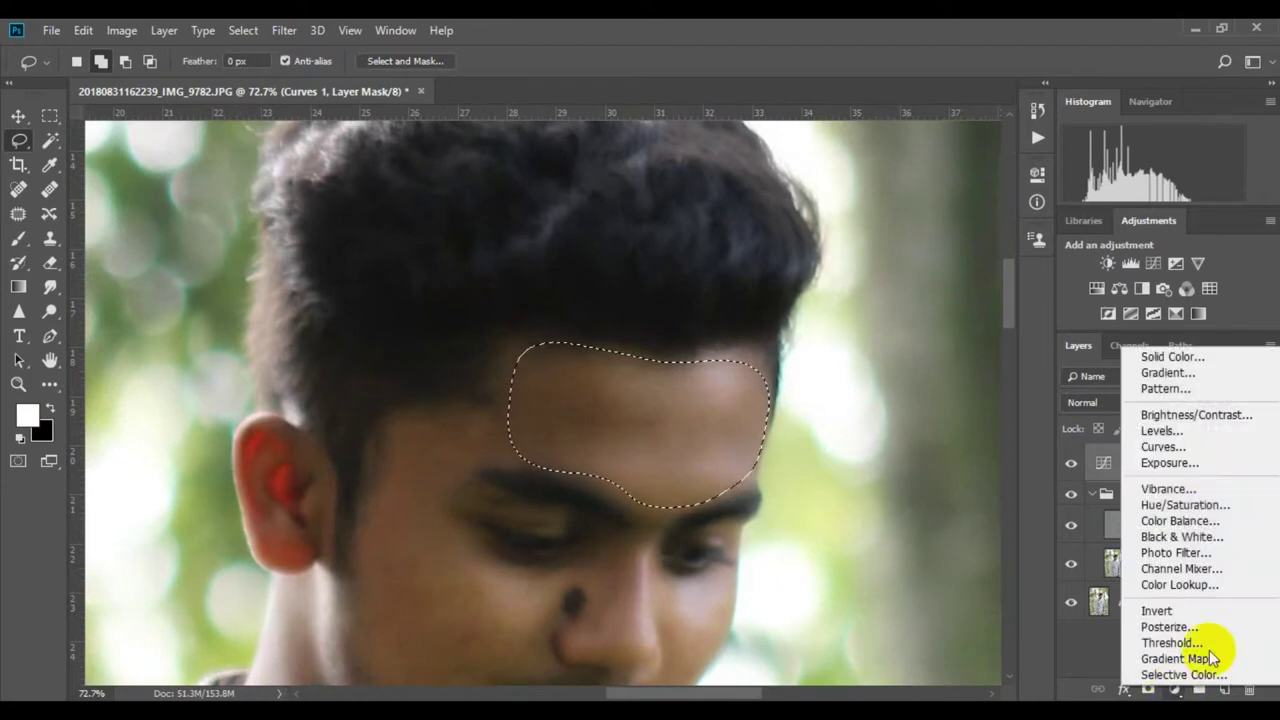
click(1180, 536)
Step: Replace the forehead-masked Black & White layer with a full-image Black & White adjustment
click(995, 155)
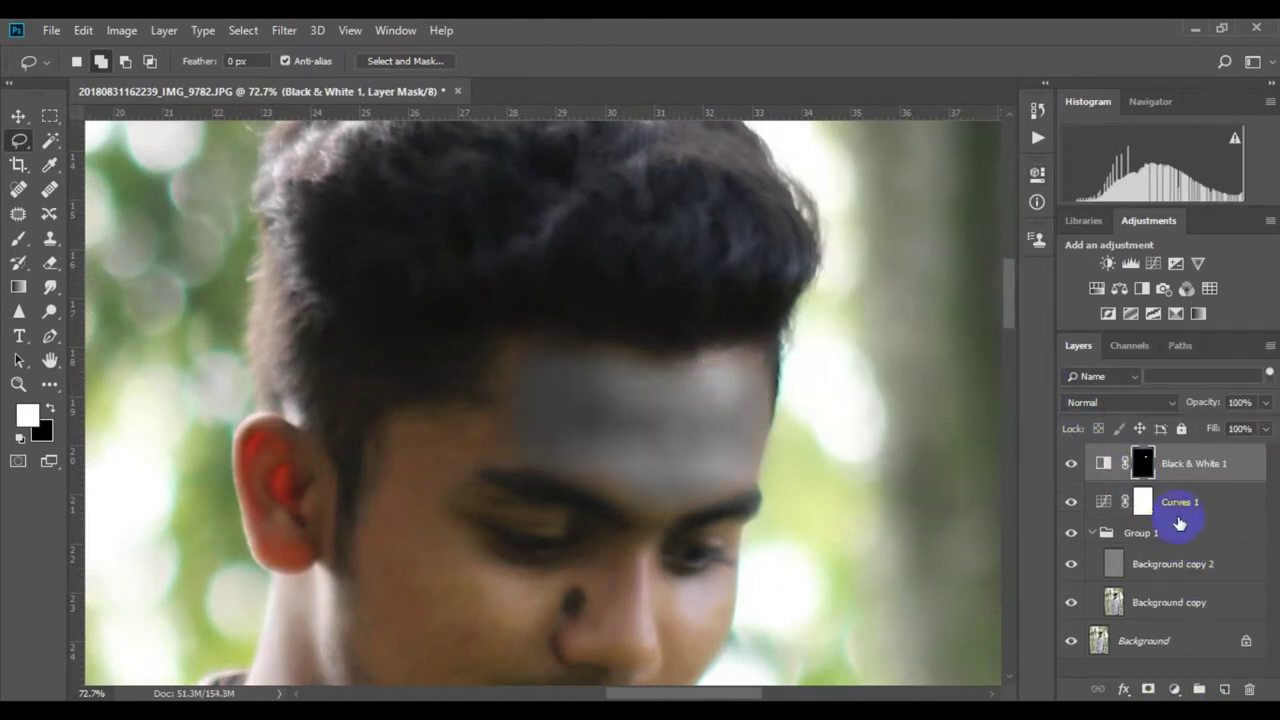
click(1249, 689)
click(1174, 689)
click(1180, 536)
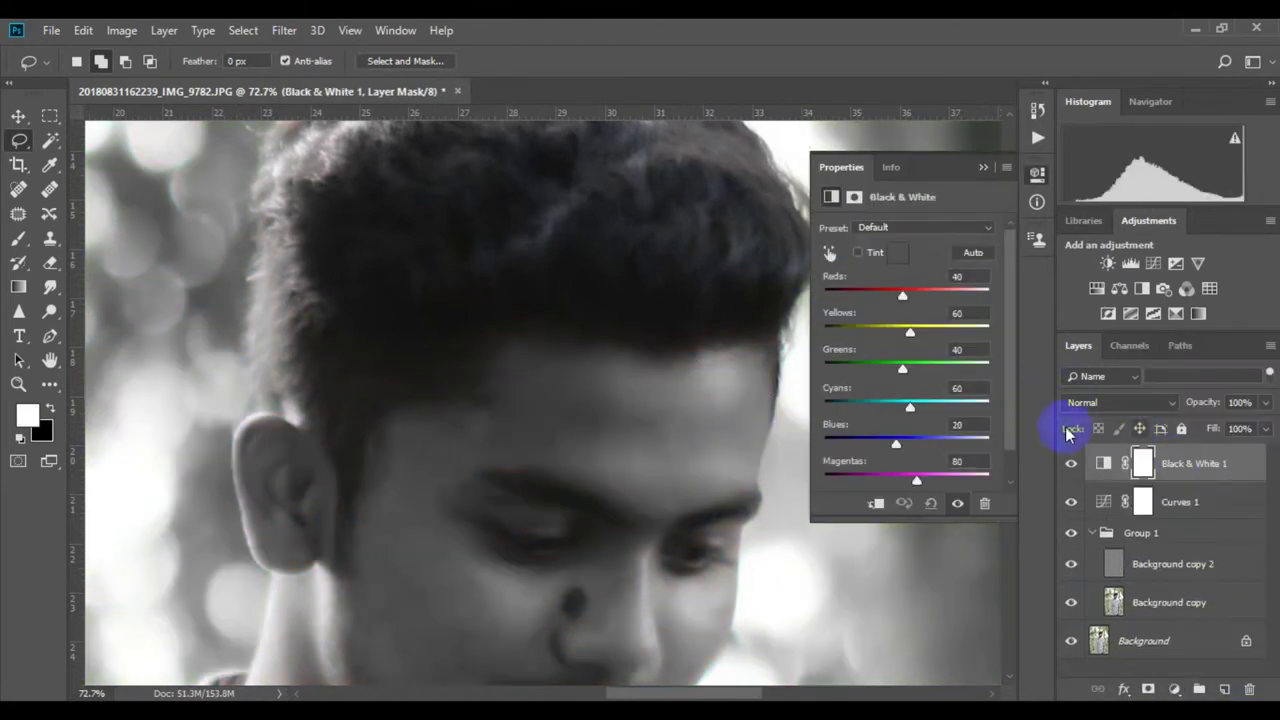
Step: Raise Yellows to 118 and Cyans to 115, and adjust the Reds slider
drag(910, 332, 929, 323)
scroll(913, 417, down, 1)
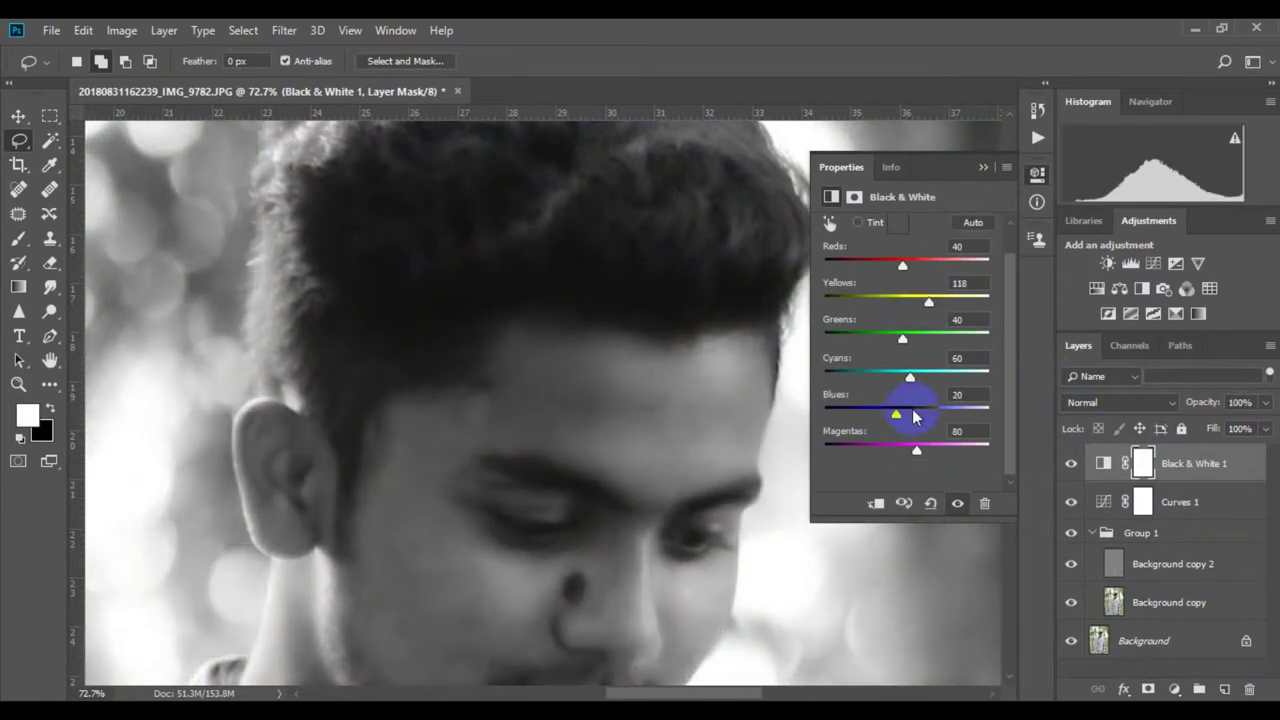
scroll(640, 470, down, 2)
drag(922, 375, 928, 372)
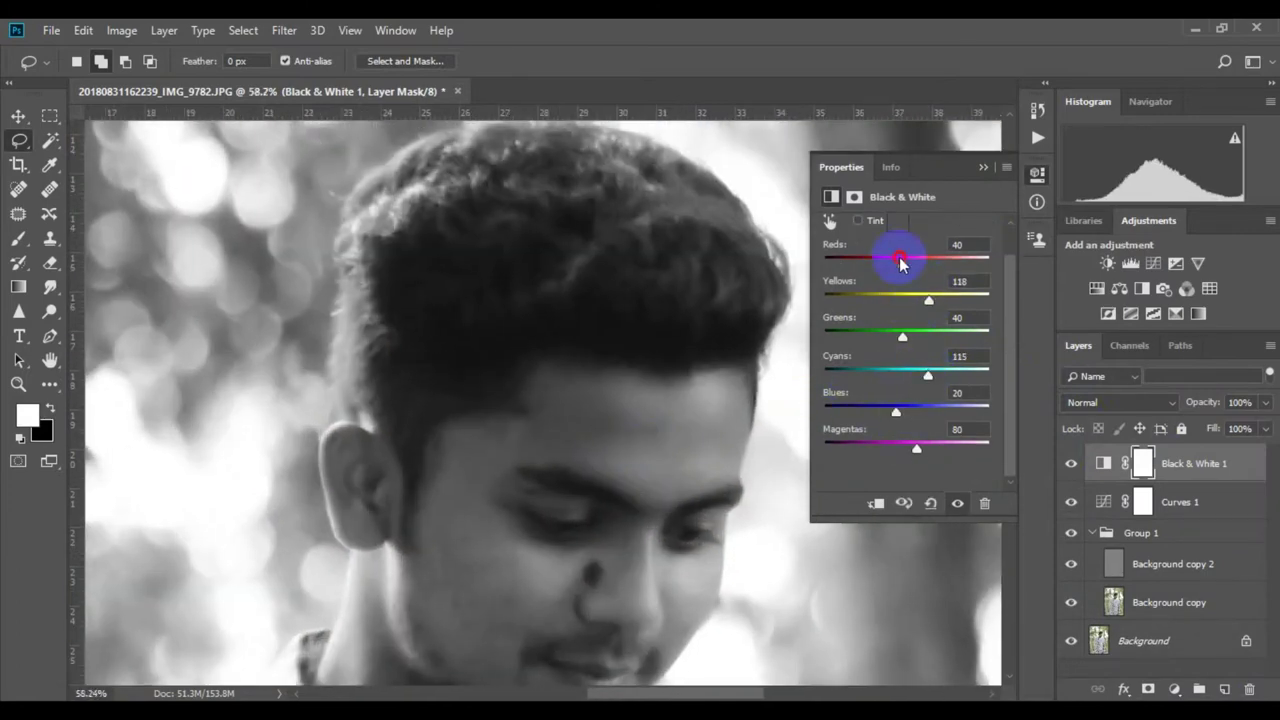
drag(902, 262, 911, 300)
Step: Lasso and feather the temple and cheek area, then apply a 19.4-pixel Gaussian Blur
click(1036, 173)
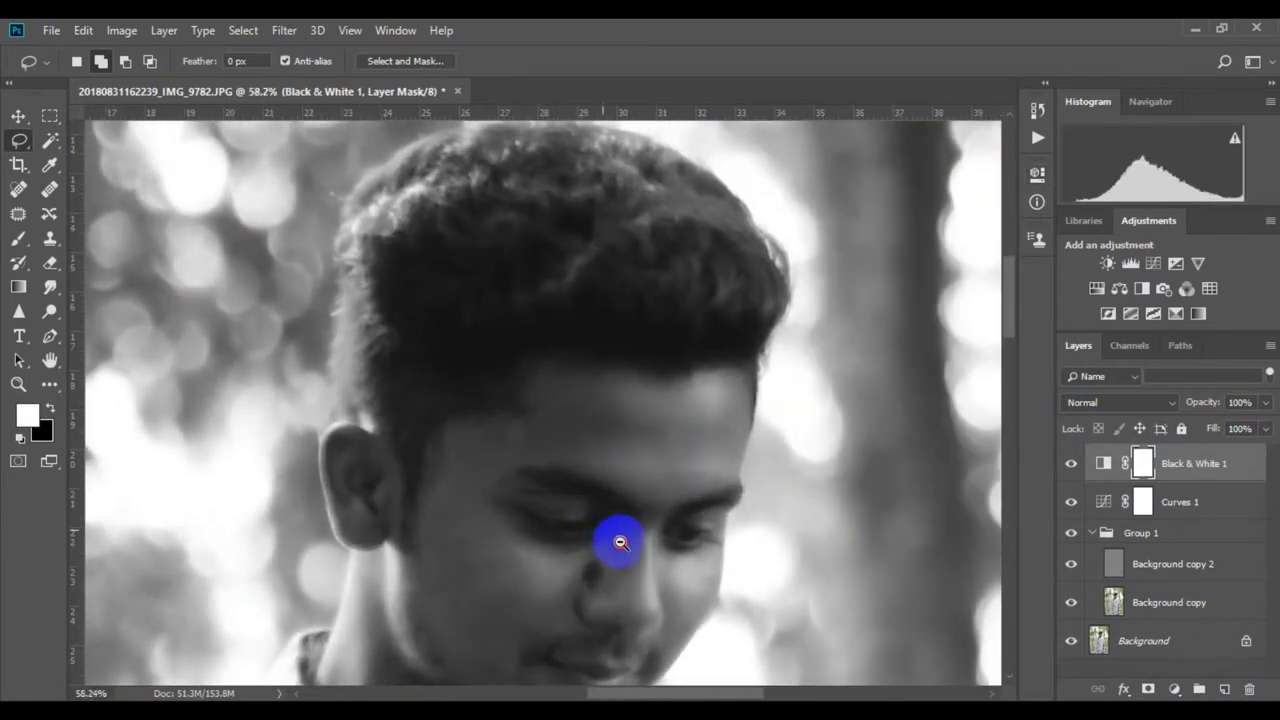
scroll(630, 530, down, 1)
scroll(563, 457, up, 3)
scroll(560, 440, up, 1)
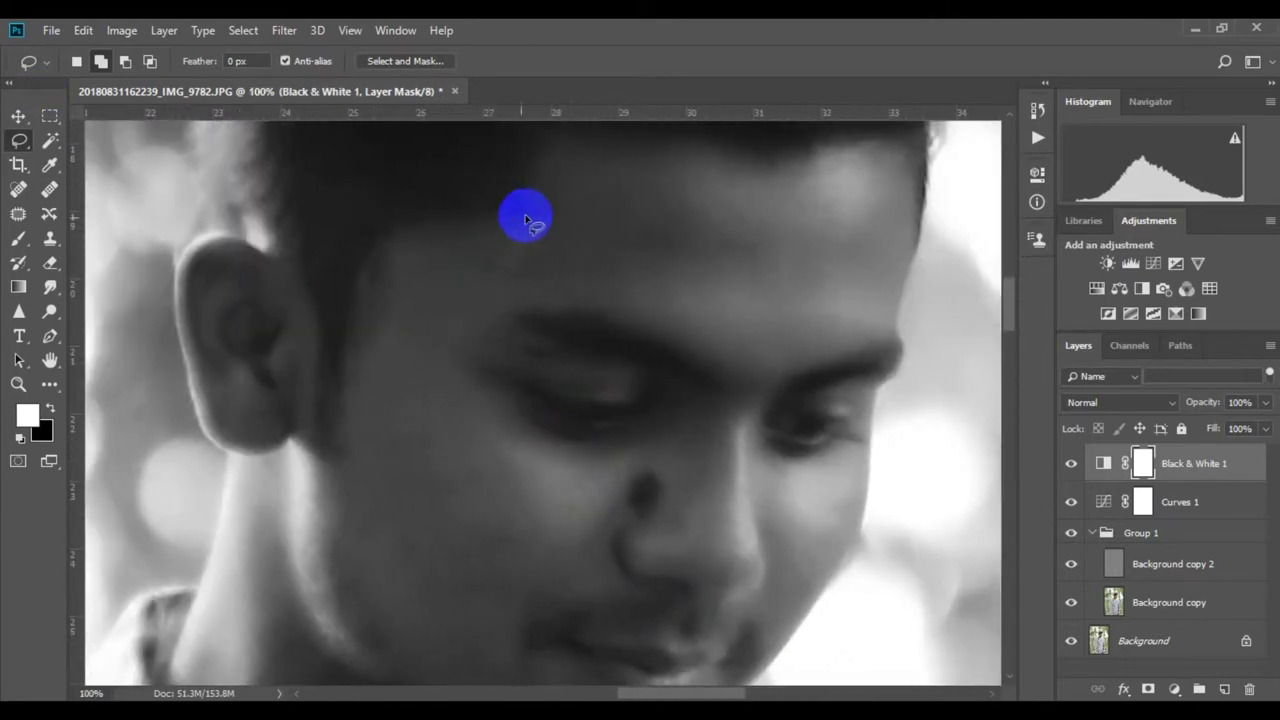
mouse_move(556, 175)
mouse_down()
mouse_move(516, 226)
mouse_move(548, 200)
mouse_up()
right_click(475, 286)
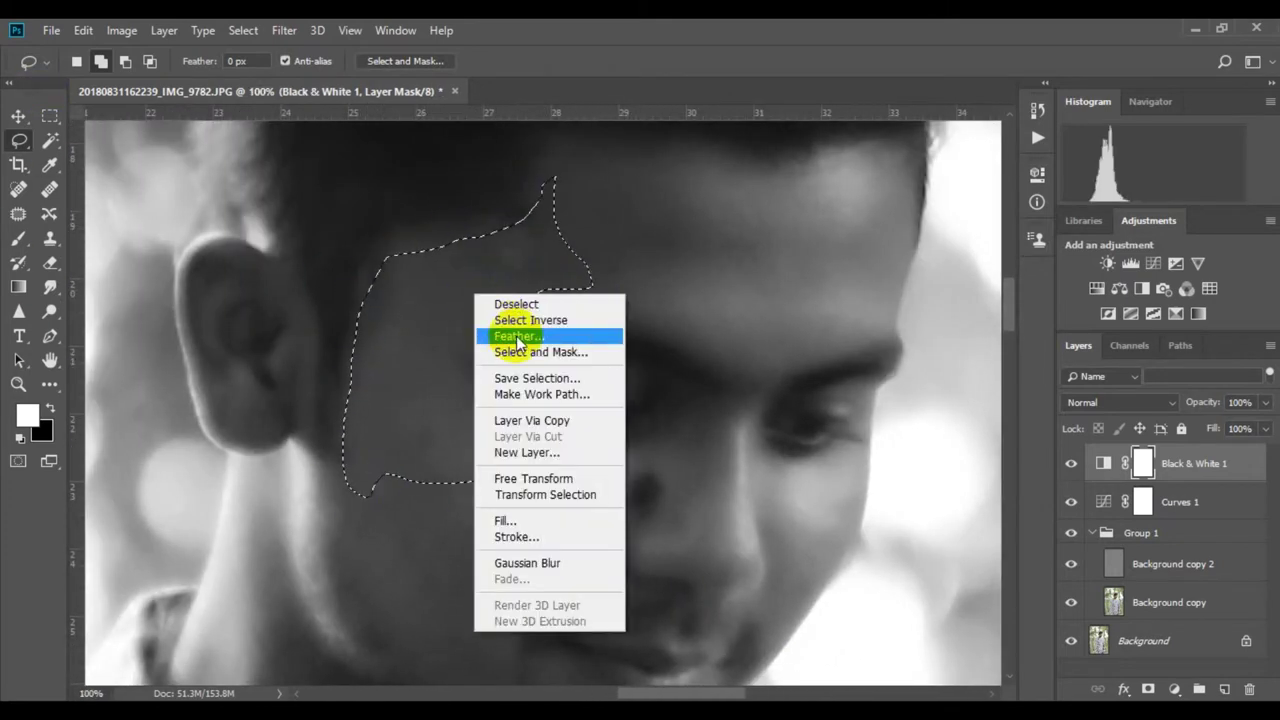
click(529, 331)
click(737, 229)
click(284, 30)
mouse_move(294, 243)
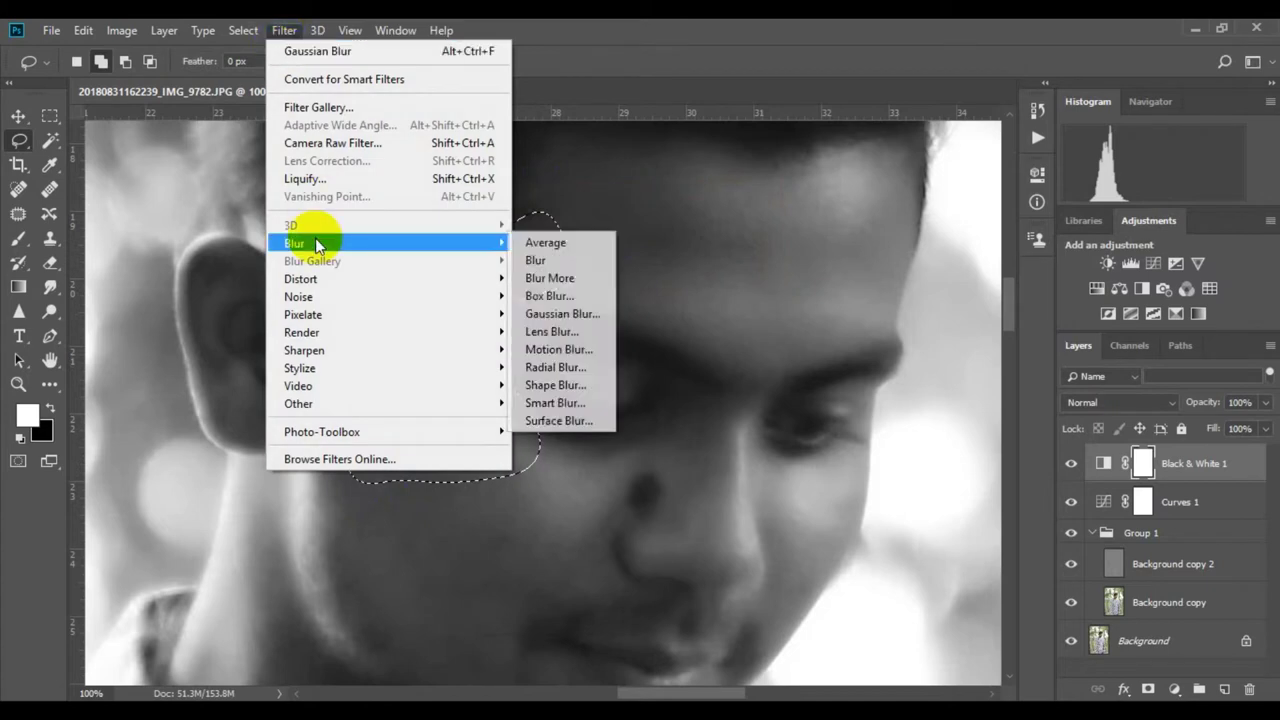
click(550, 314)
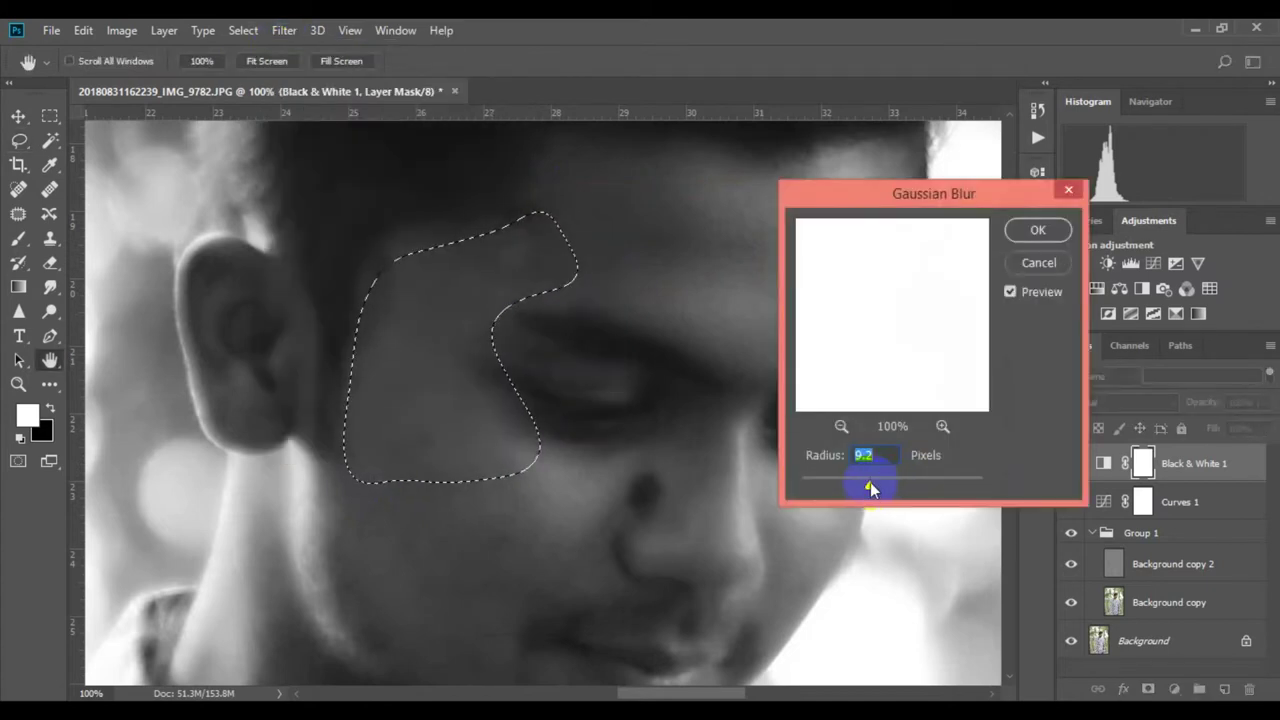
click(1038, 230)
Step: On Background copy, deselect and lasso the lower cheek, jaw and nose areas
click(1100, 600)
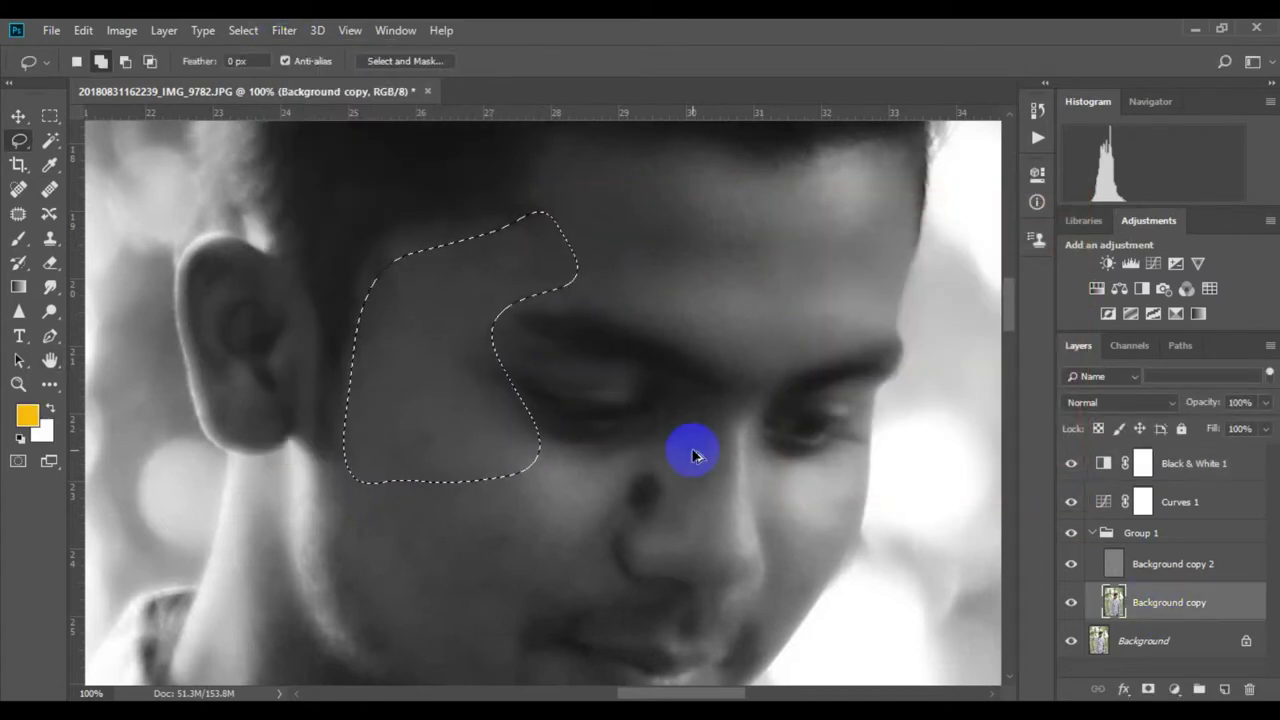
key(ctrl+d)
scroll(494, 494, down, 1)
drag(500, 355, 480, 672)
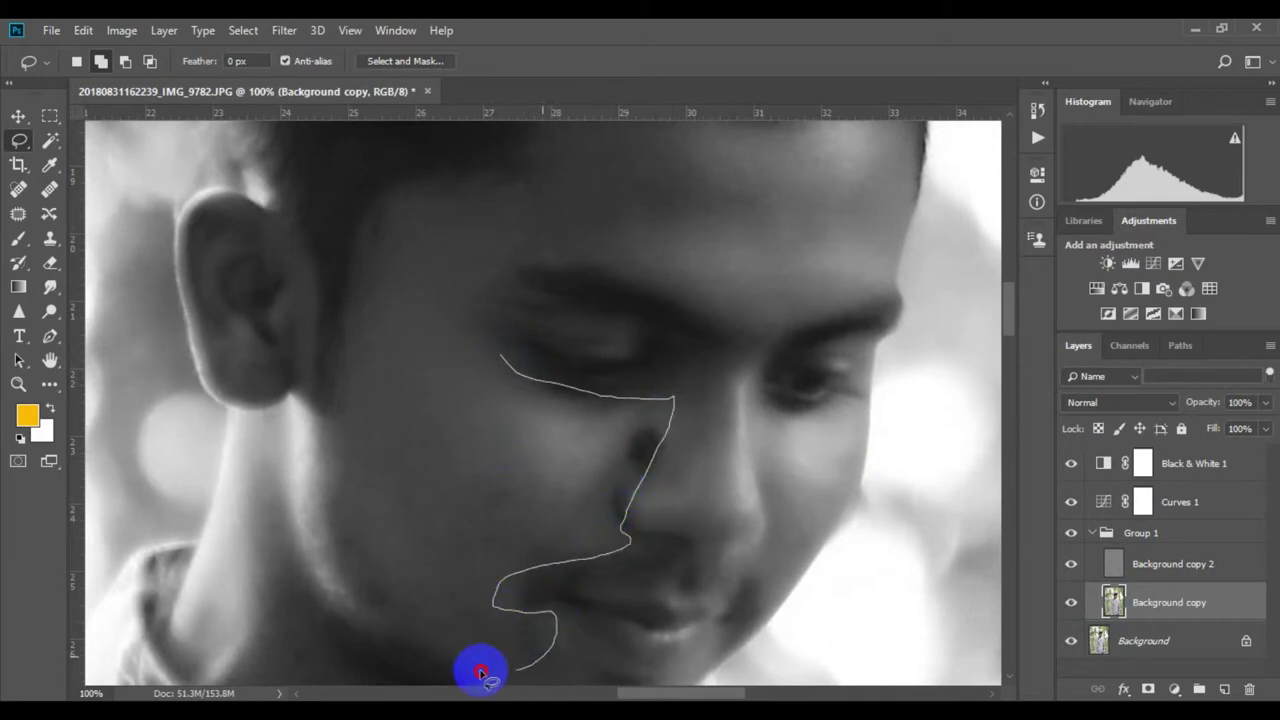
drag(338, 418, 471, 377)
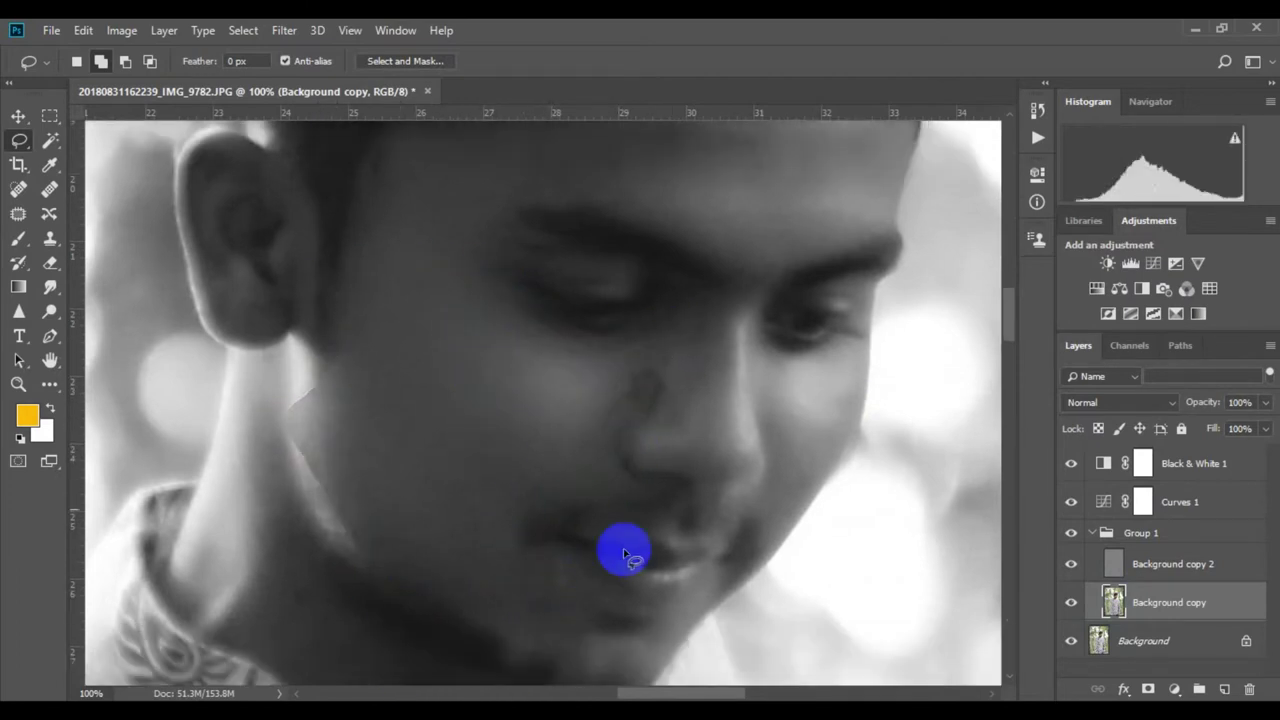
scroll(623, 548, up, 1)
drag(678, 381, 676, 500)
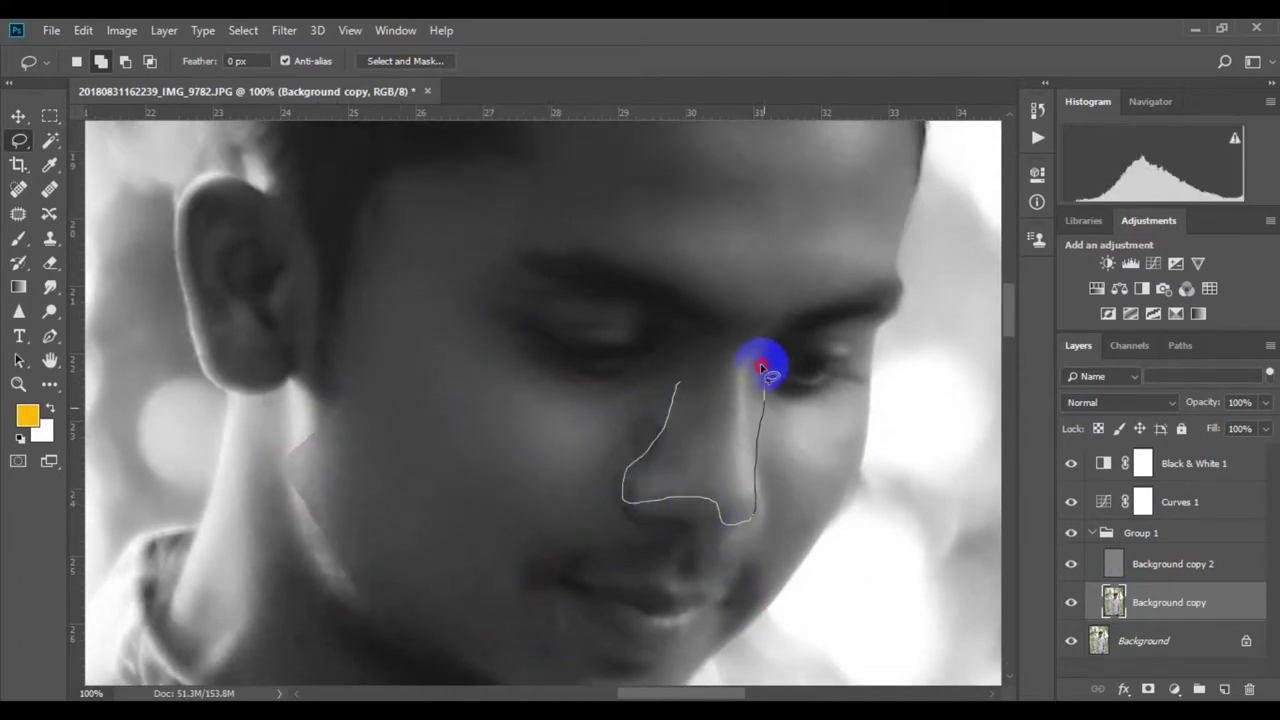
mouse_move(760, 363)
mouse_down()
mouse_move(676, 393)
mouse_move(700, 393)
mouse_up()
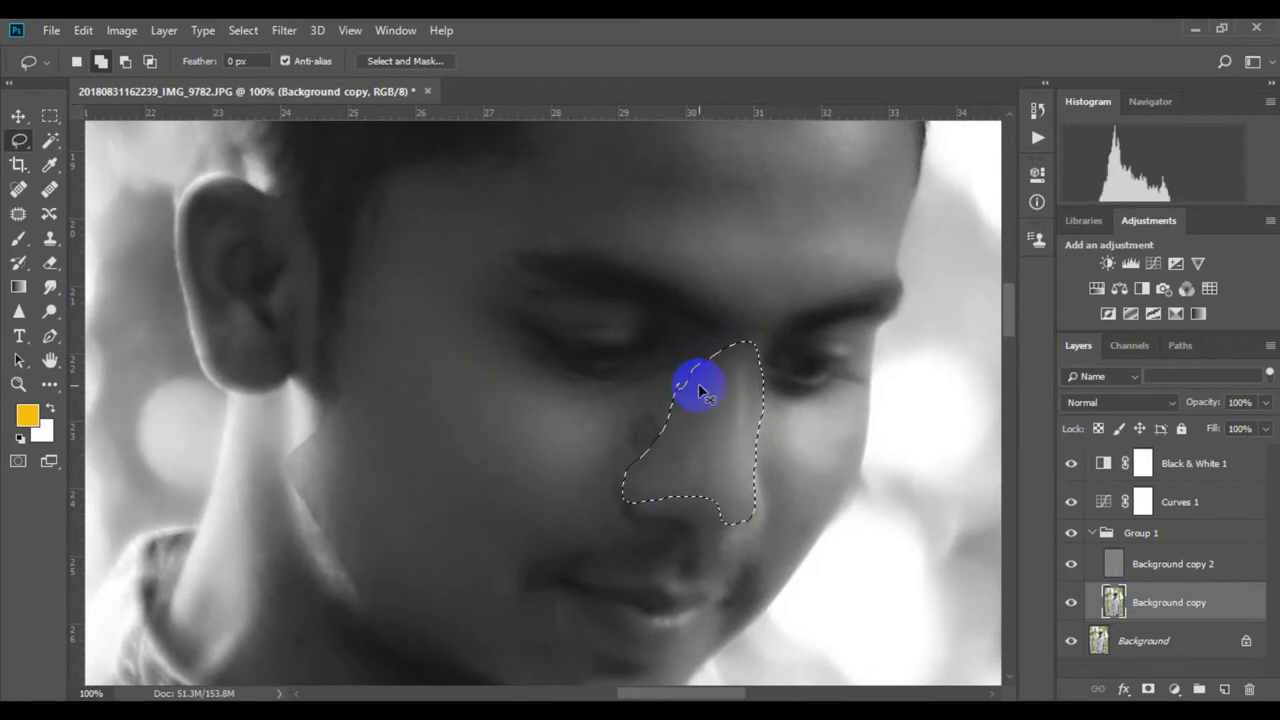
click(394, 251)
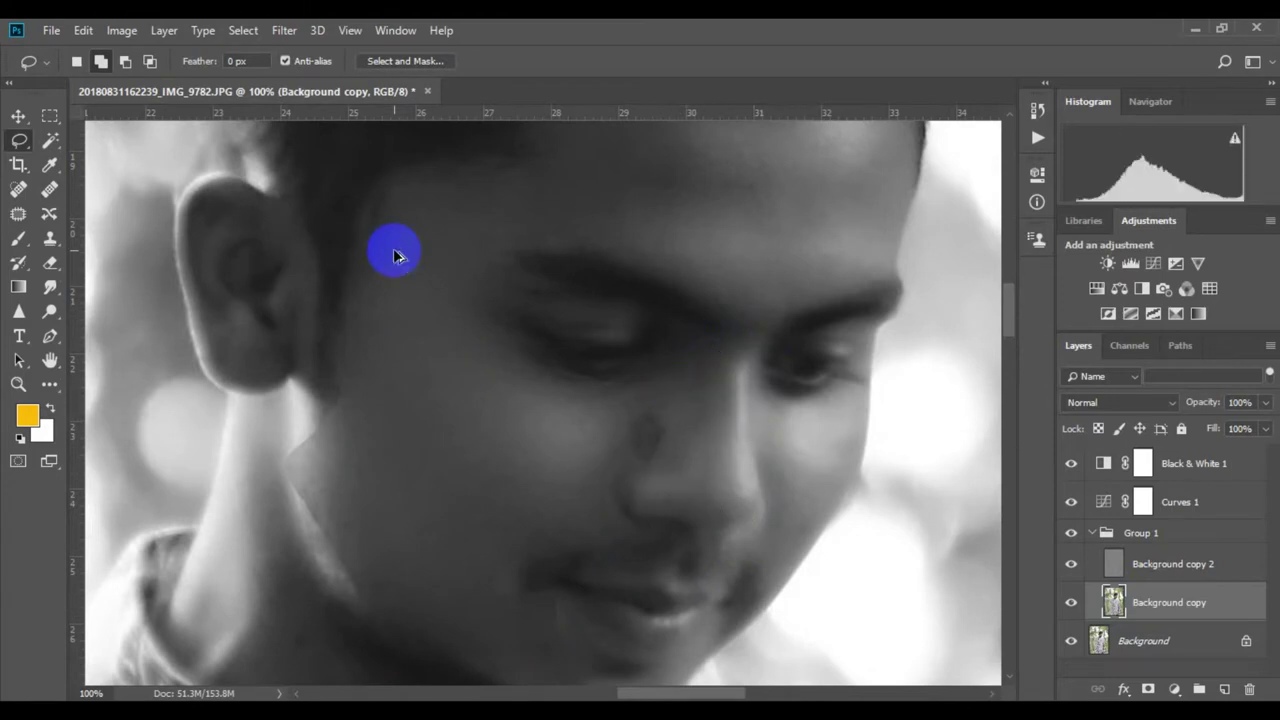
Step: Blur the selected cheek area with a 6.8-pixel Gaussian Blur
click(284, 33)
click(560, 313)
drag(837, 480, 859, 485)
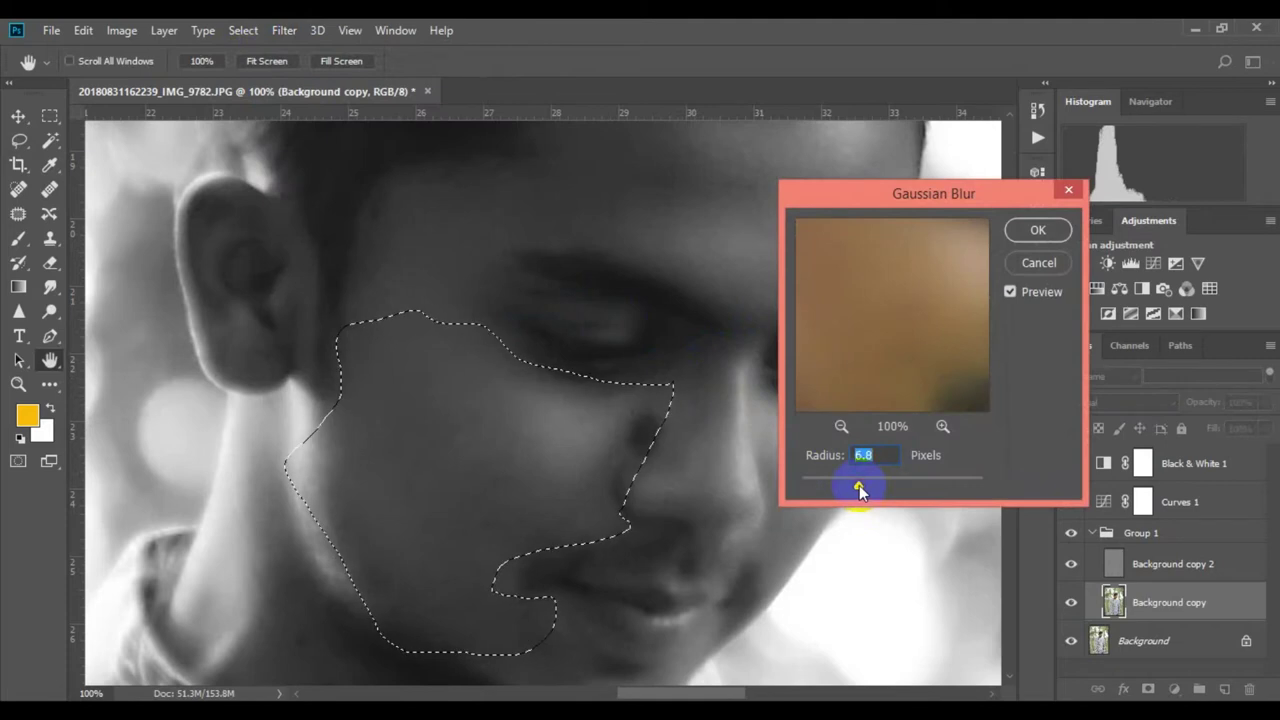
key(Return)
click(750, 372)
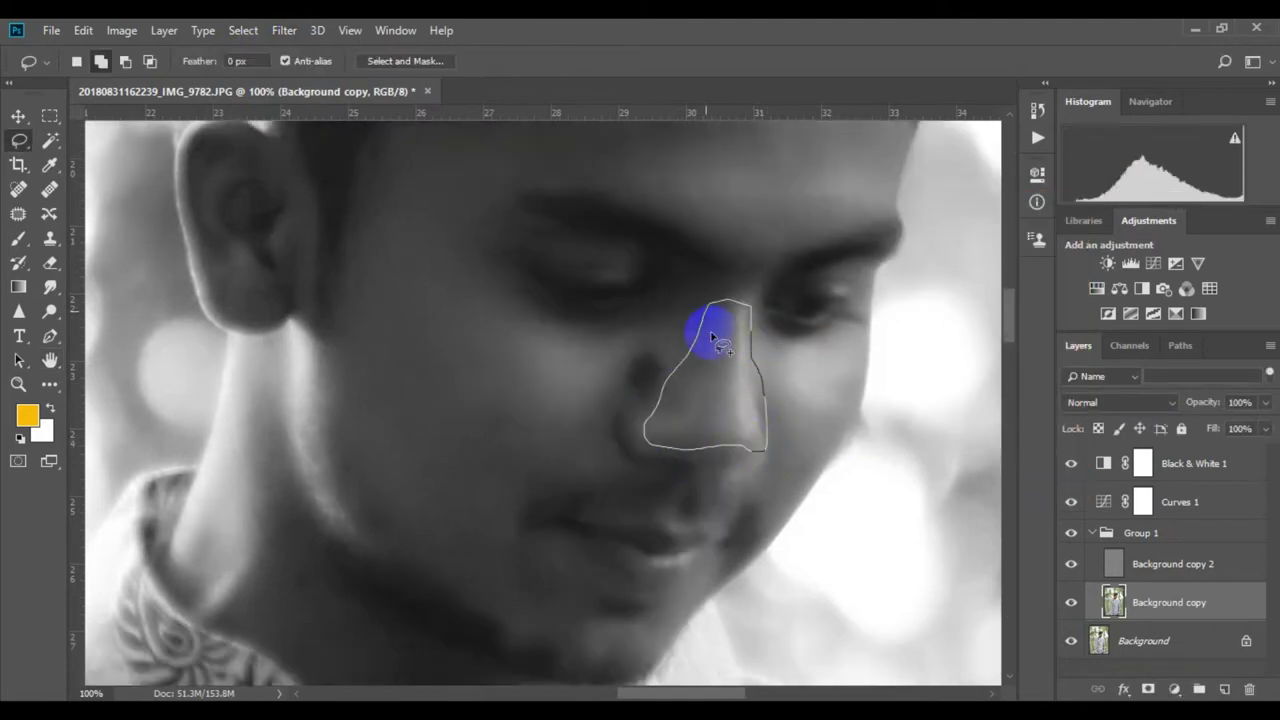
Step: Outline and feather the nose, then apply the same 6.8-pixel Gaussian Blur
drag(718, 340, 722, 345)
key(shift+F6)
key(Return)
click(284, 30)
click(560, 313)
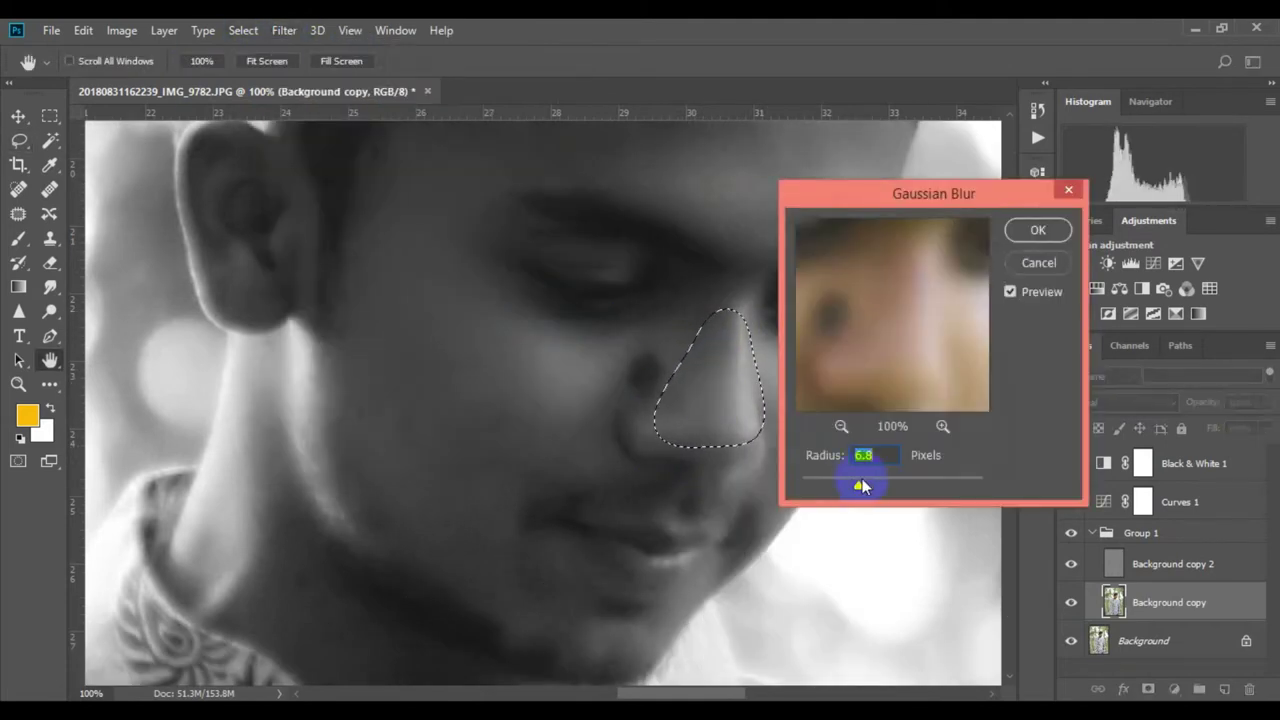
click(1037, 229)
Step: Lasso the cheek below the eye and feather the selection
drag(655, 255, 718, 260)
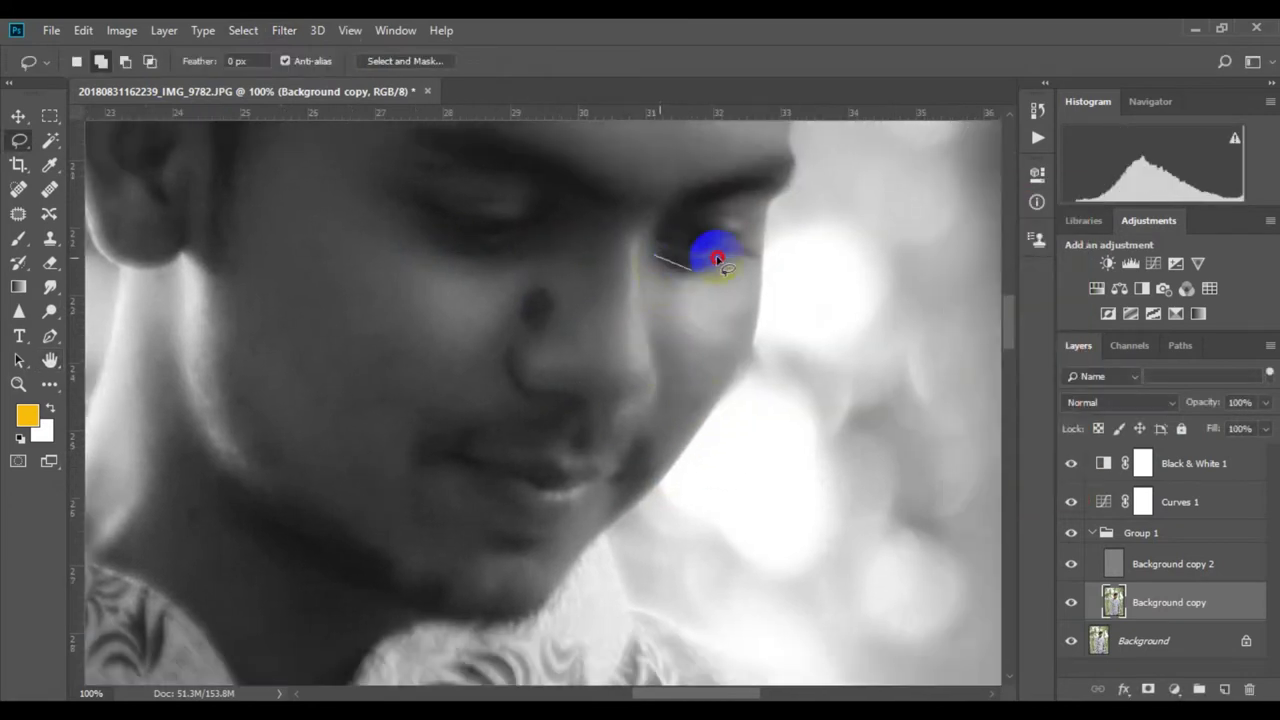
drag(639, 298, 650, 262)
right_click(672, 308)
click(714, 346)
key(Return)
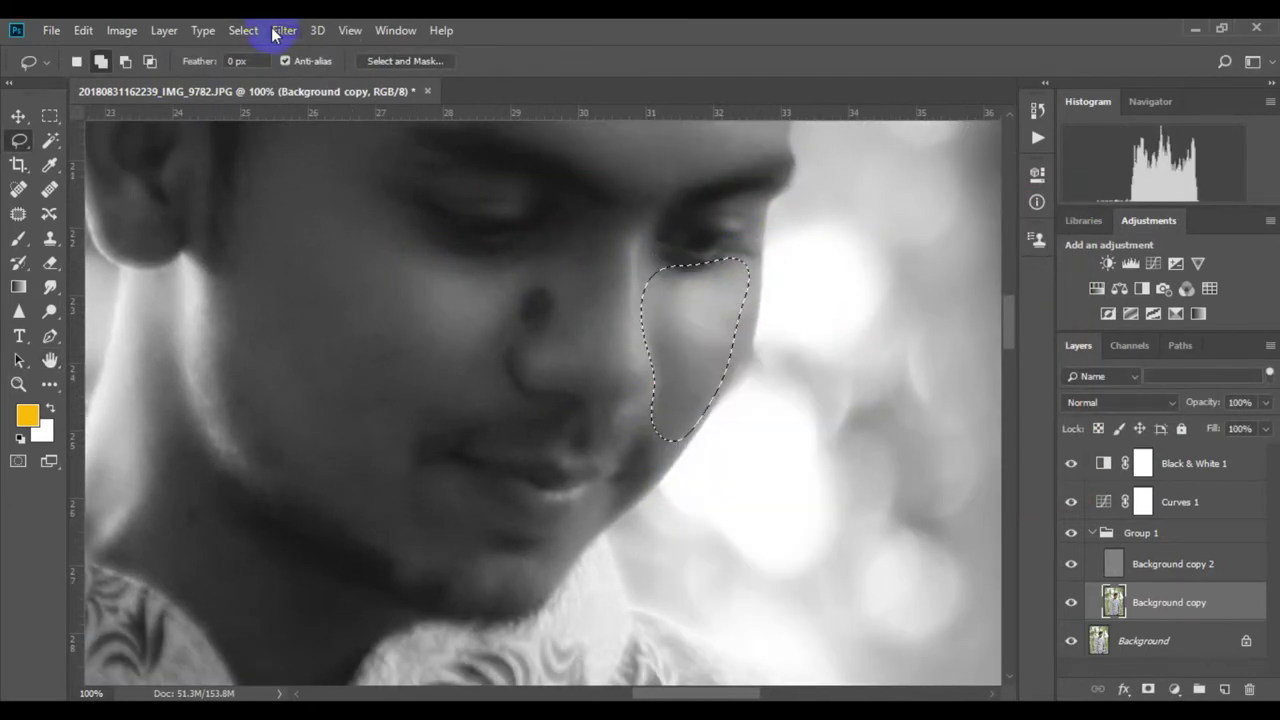
Step: Outline and feather the chin under the lower lip, then deselect
scroll(371, 292, down, 2)
scroll(449, 371, down, 1)
drag(405, 395, 524, 487)
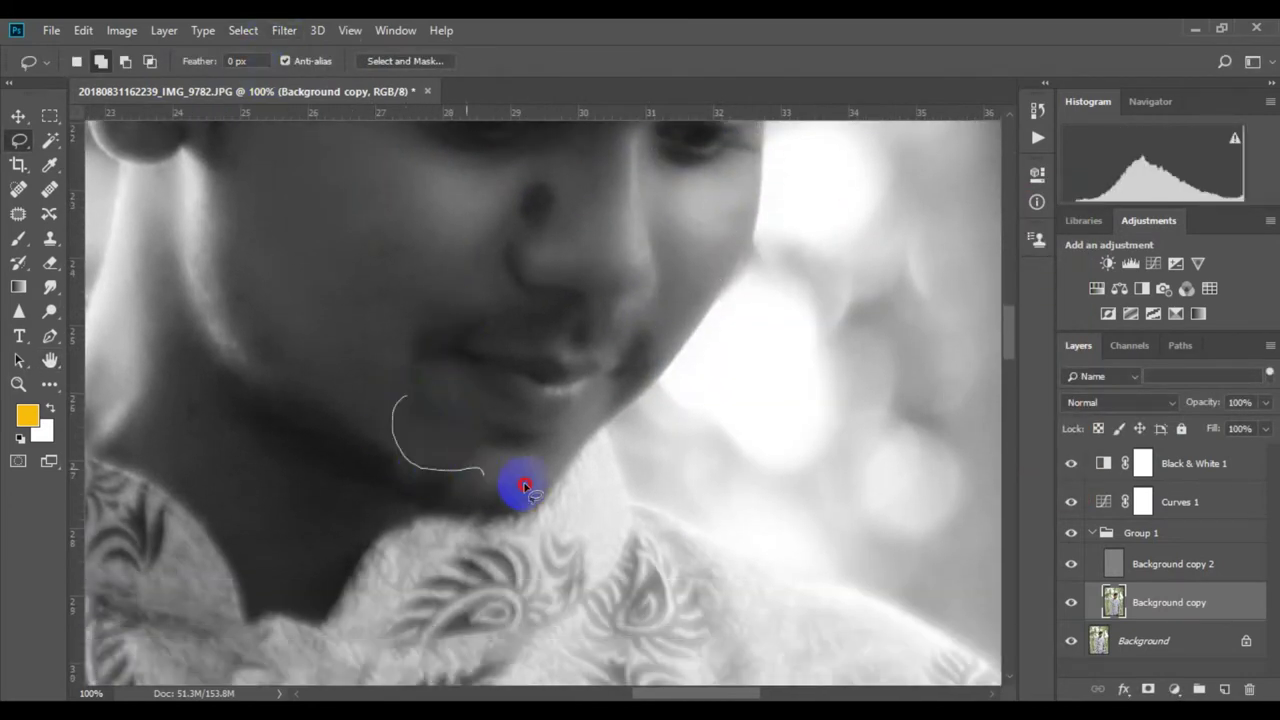
drag(555, 430, 410, 405)
right_click(423, 420)
click(491, 108)
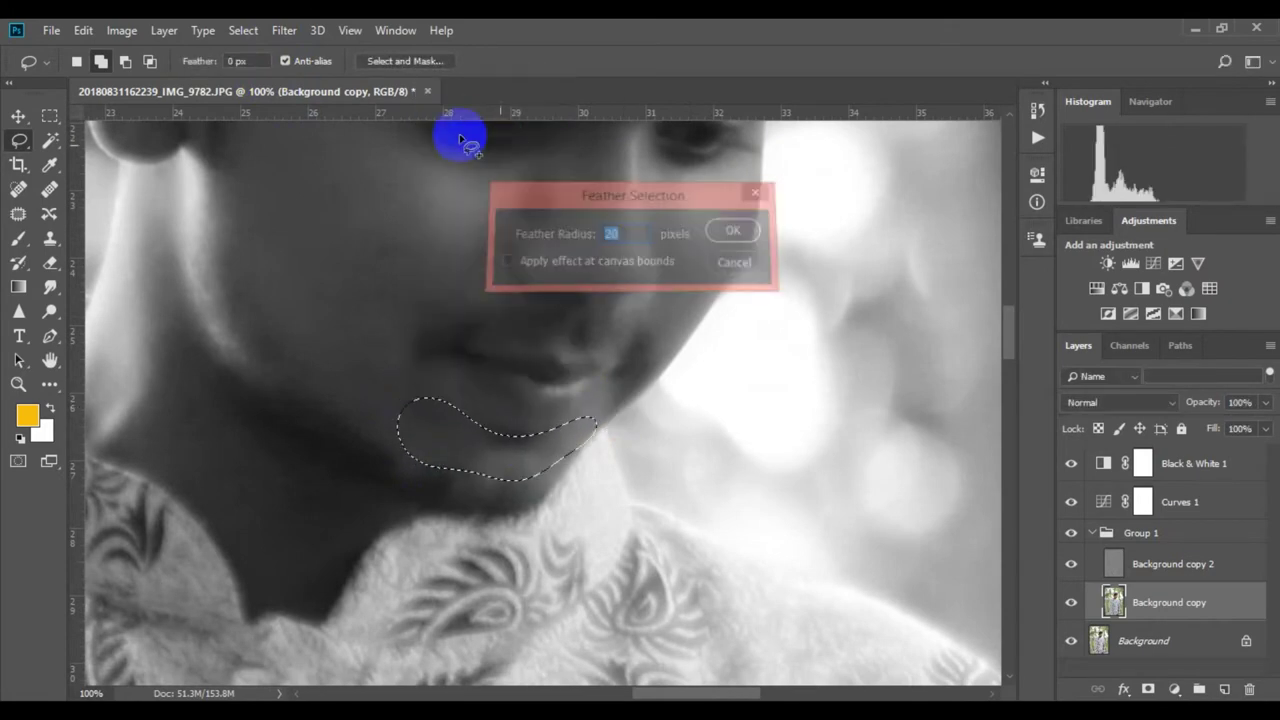
key(Return)
key(ctrl+d)
Step: Lasso the side of the neck for smoothing
scroll(366, 363, left, 3)
drag(422, 175, 427, 348)
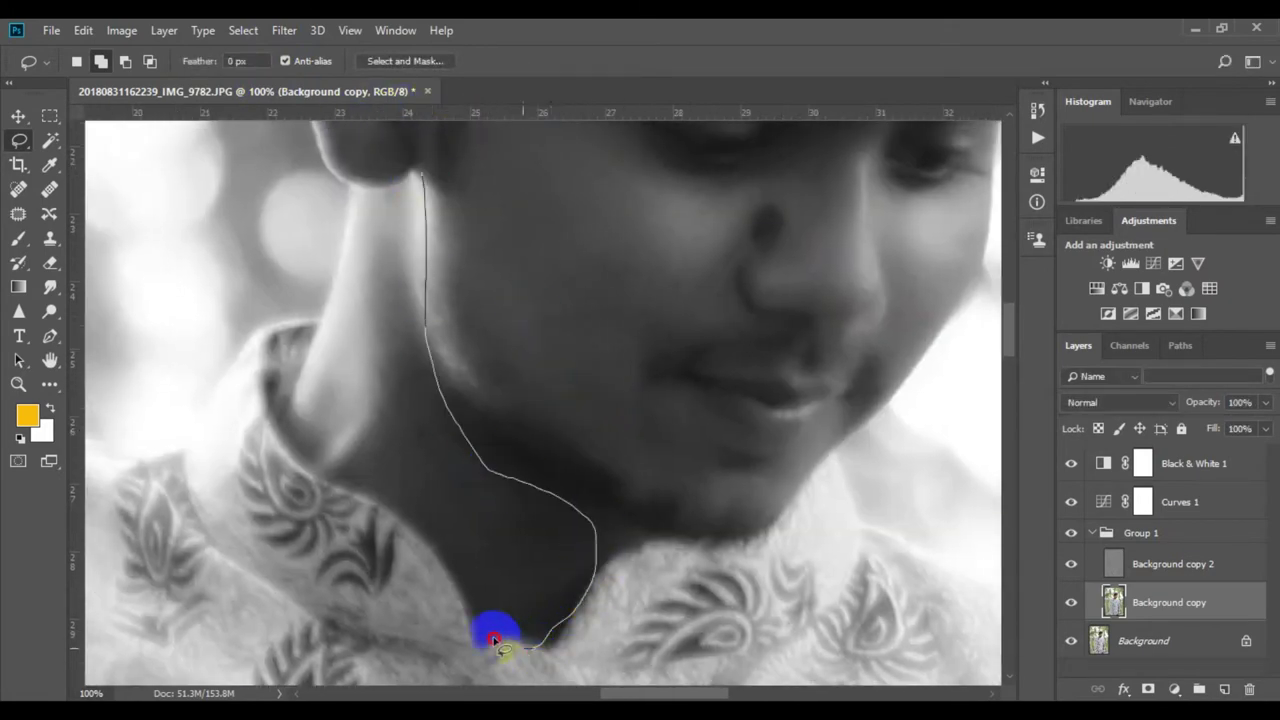
drag(297, 430, 410, 172)
right_click(330, 222)
key(Escape)
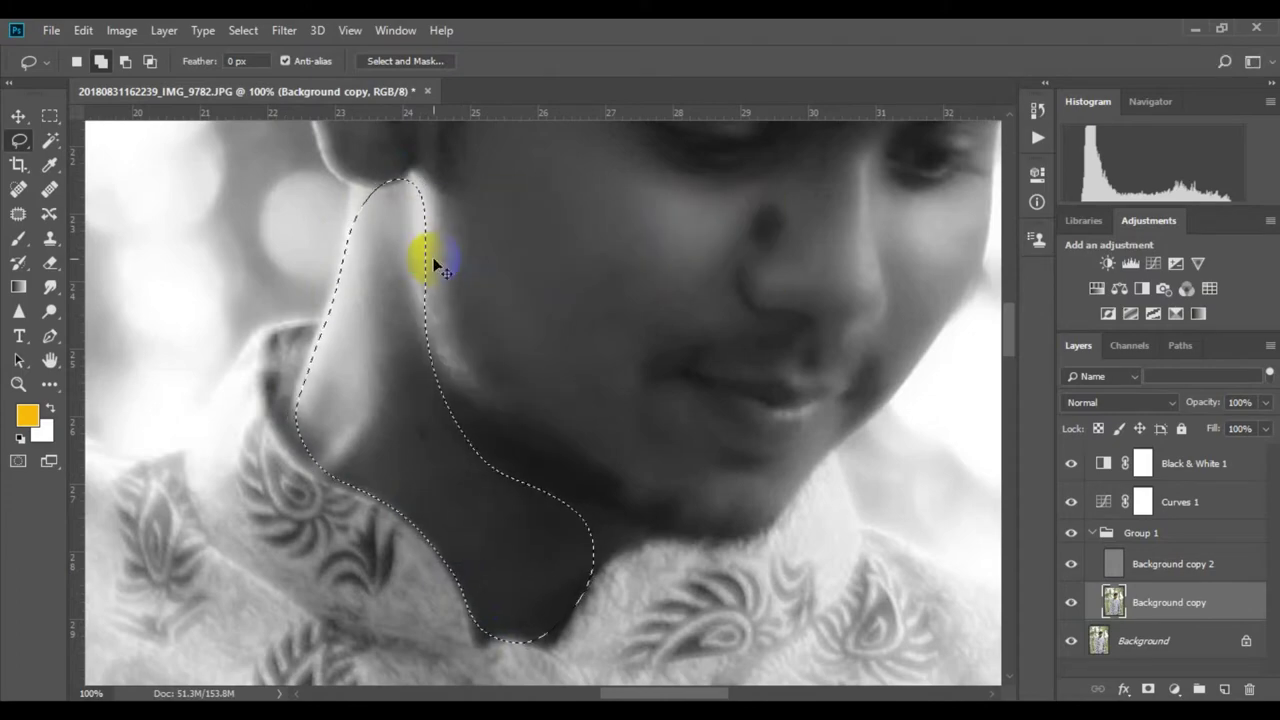
Step: Lasso the back of the lower hand for smoothing
scroll(376, 272, down, 3)
scroll(569, 309, down, 5)
scroll(743, 371, up, 3)
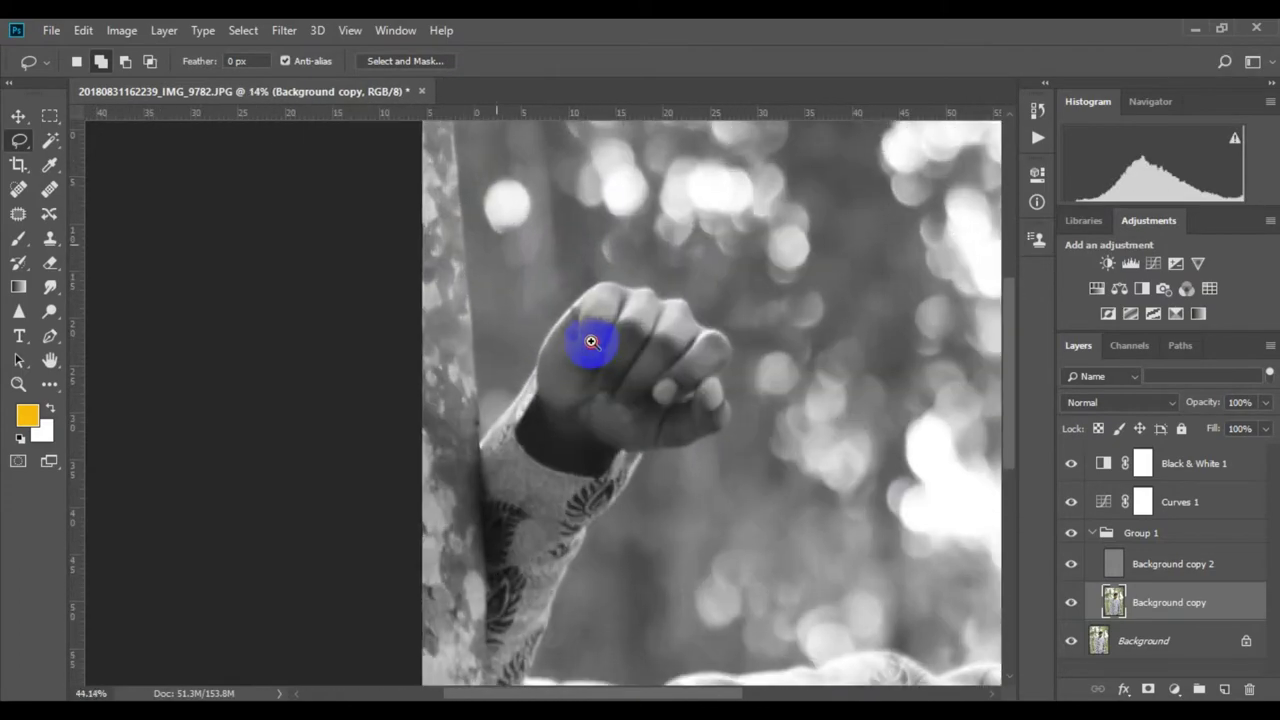
scroll(591, 340, down, 5)
scroll(600, 450, up, 5)
scroll(849, 663, up, 3)
scroll(666, 391, up, 2)
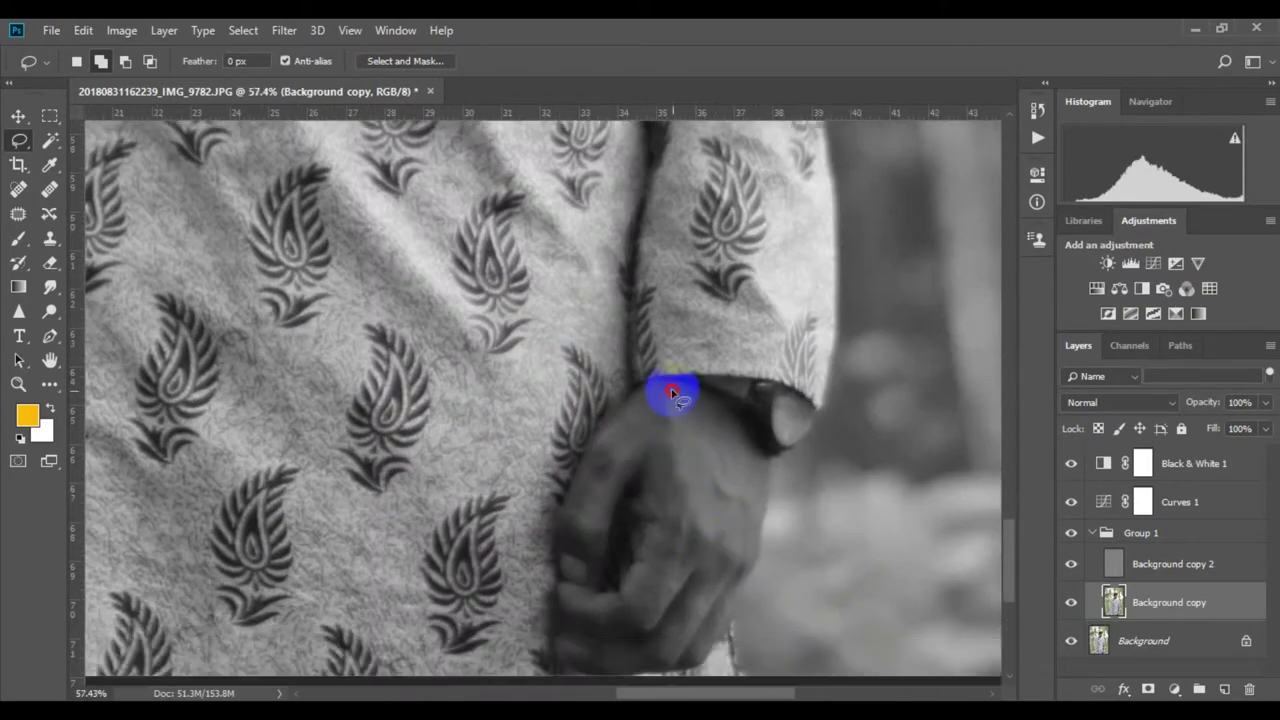
mouse_move(672, 390)
mouse_down()
mouse_move(675, 518)
mouse_move(685, 400)
mouse_up()
right_click(682, 90)
key(Escape)
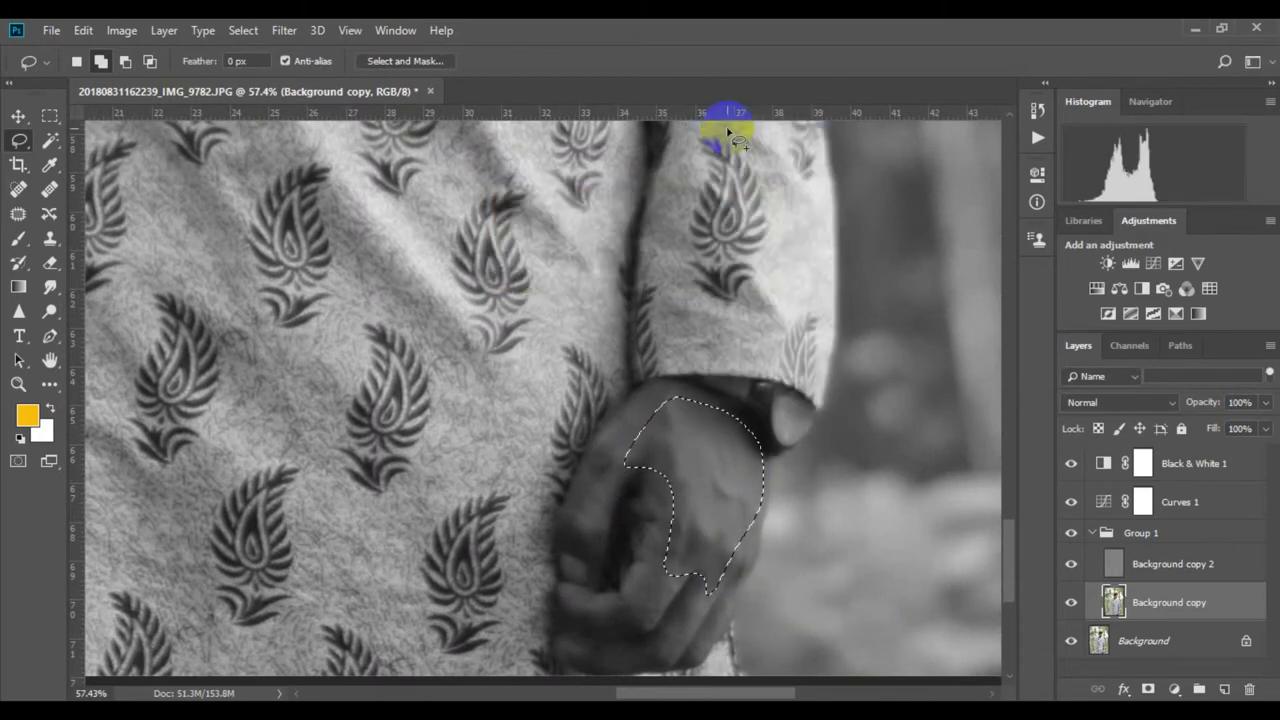
scroll(680, 343, down, 1)
scroll(506, 334, down, 5)
scroll(608, 420, up, 3)
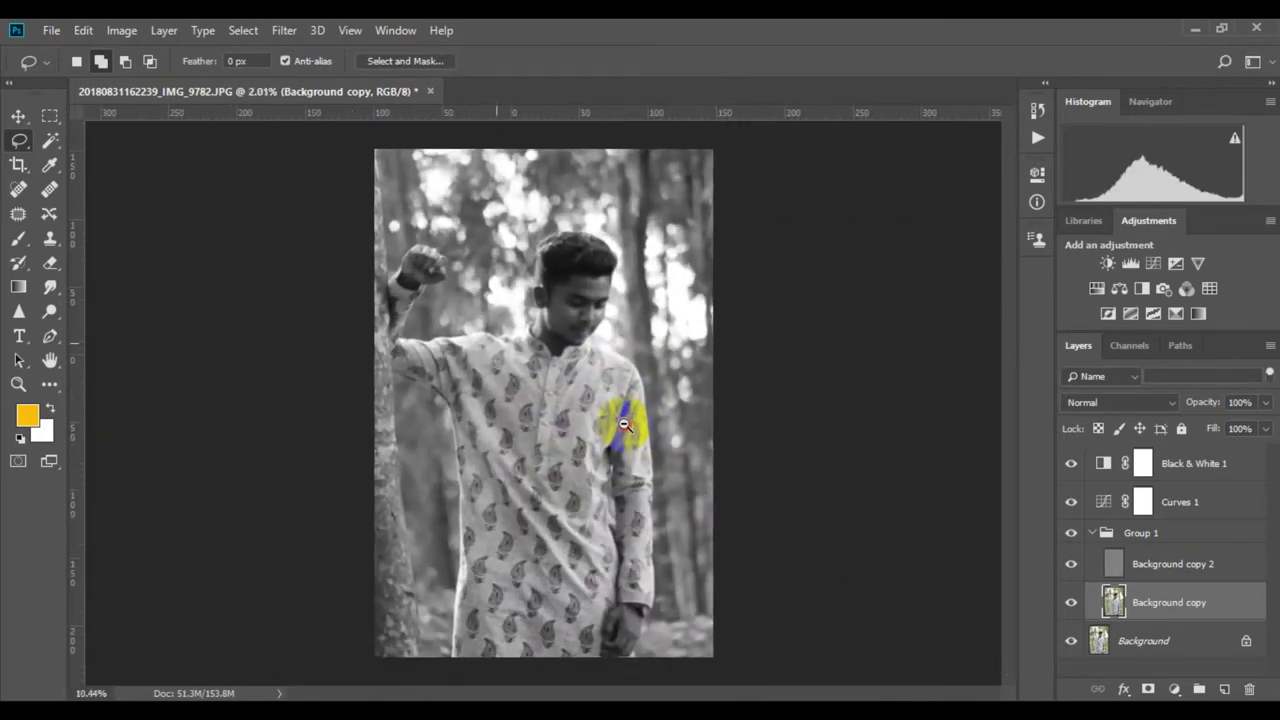
Step: Dodge midtones at 6% with a size-125 brush over the cheek and forehead
key(o)
scroll(620, 300, up, 3)
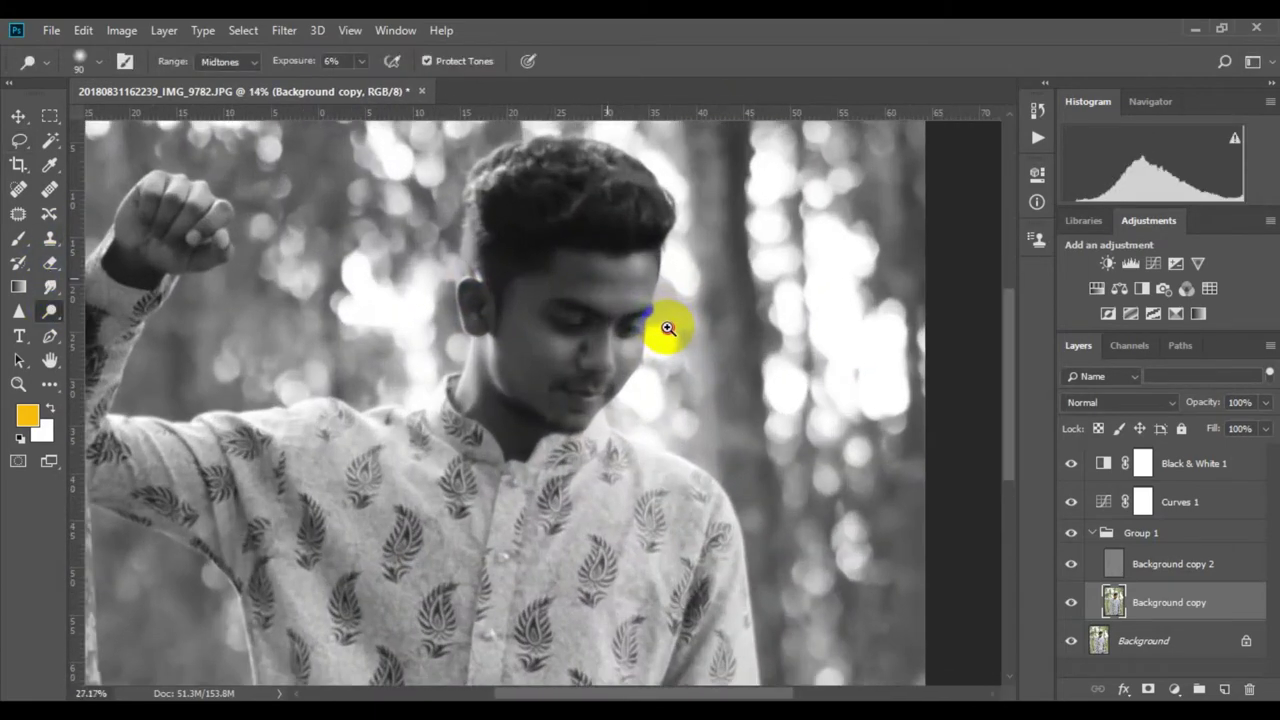
scroll(634, 313, up, 2)
key(bracketright)
key(bracketright)
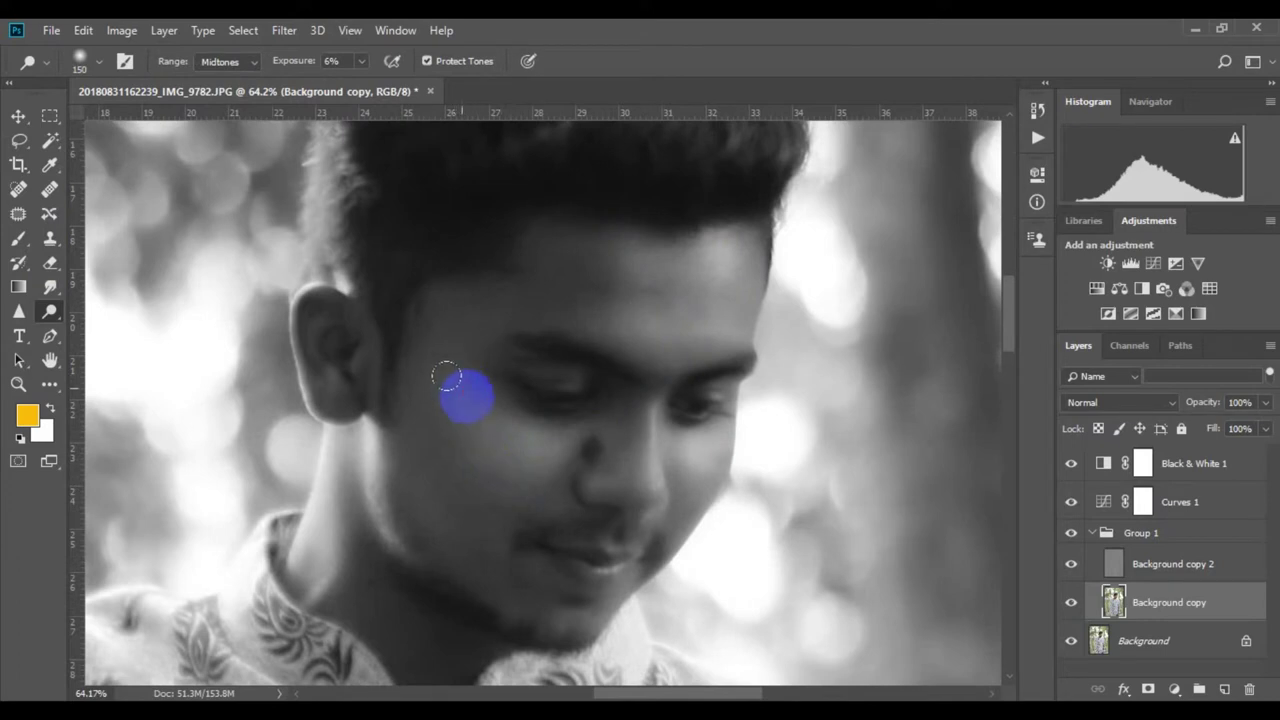
drag(424, 404, 428, 421)
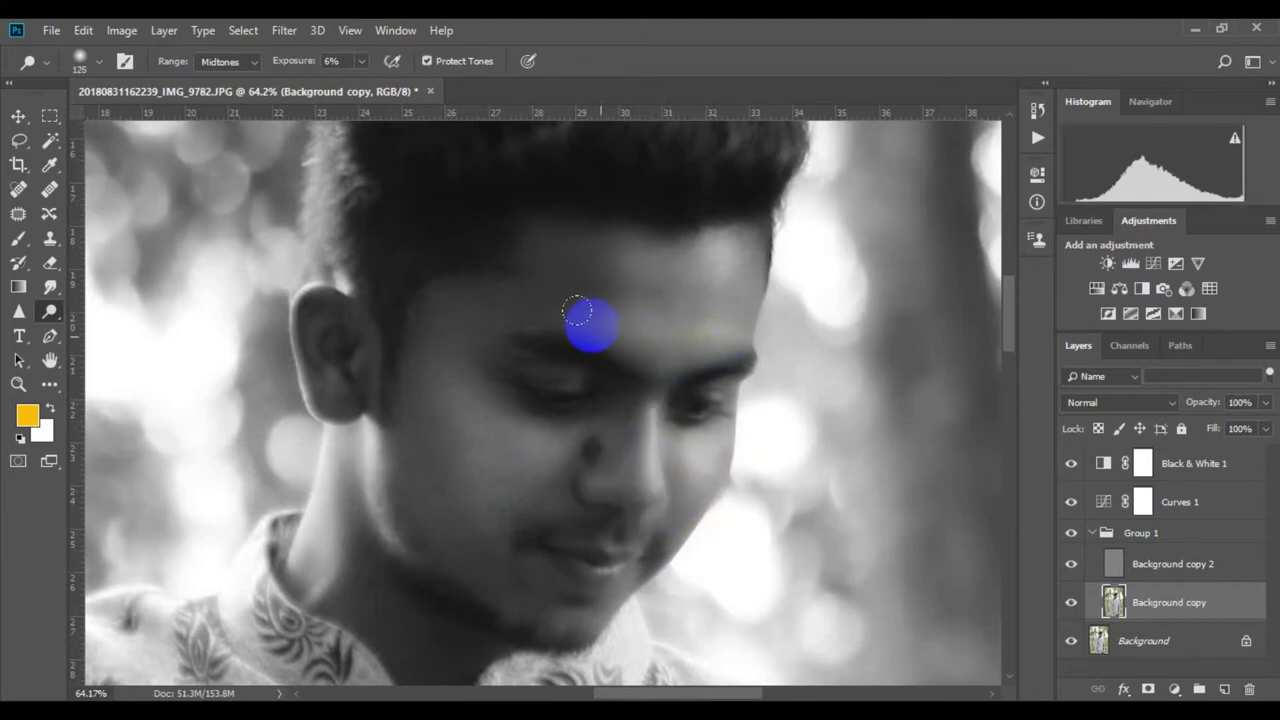
scroll(437, 346, down, 2)
drag(352, 280, 472, 252)
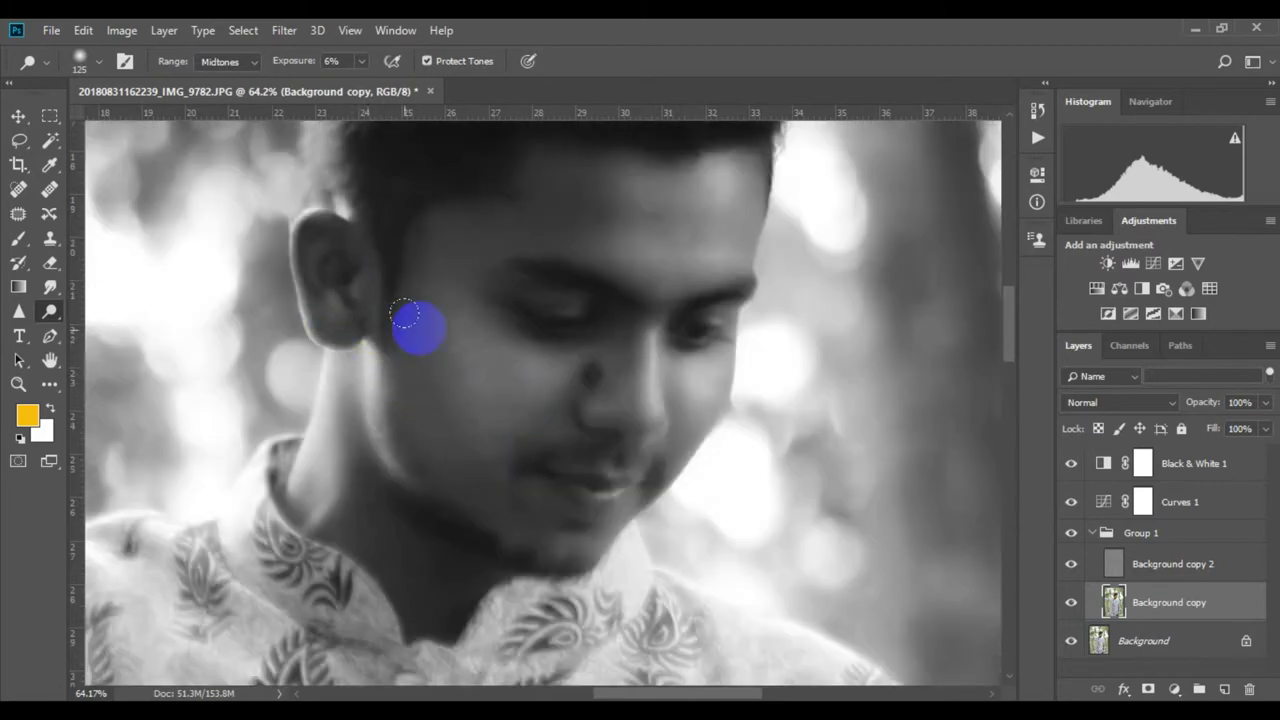
Step: Lighten the knuckles and the rest of the raised fist with the dodge brush
scroll(612, 383, down, 3)
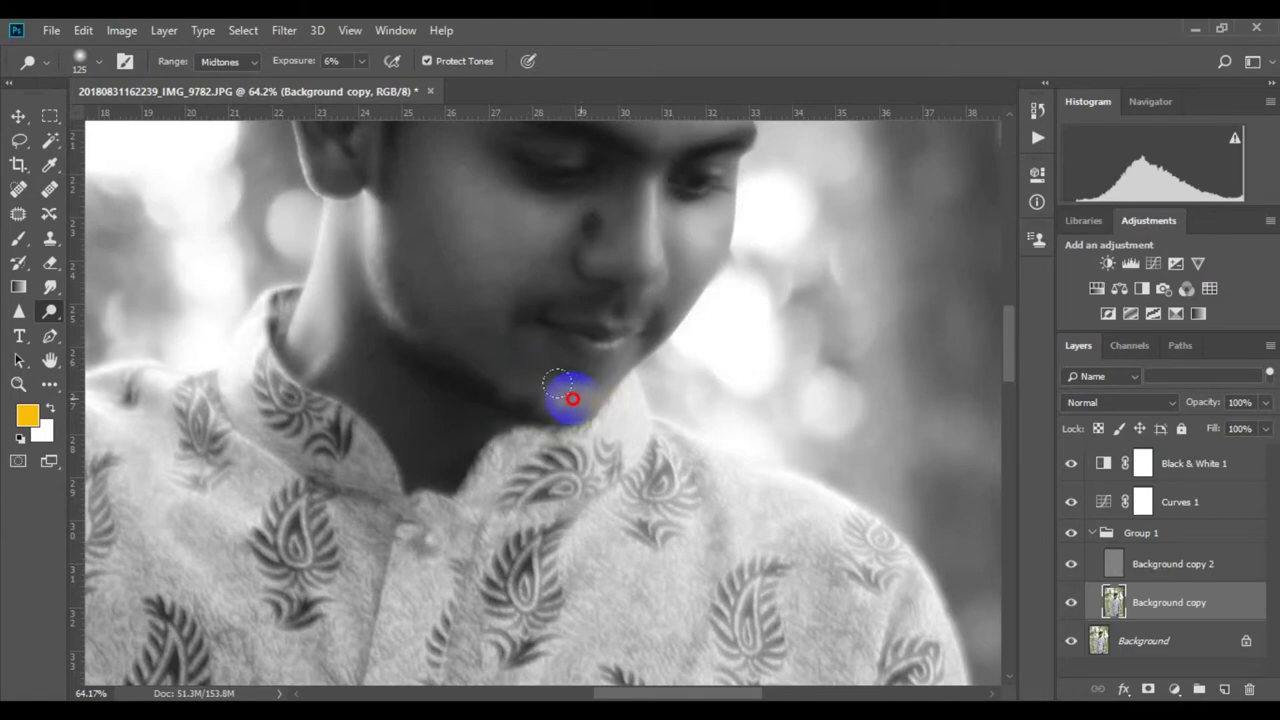
scroll(572, 399, down, 1)
scroll(560, 535, up, 5)
scroll(514, 491, down, 8)
scroll(516, 343, up, 3)
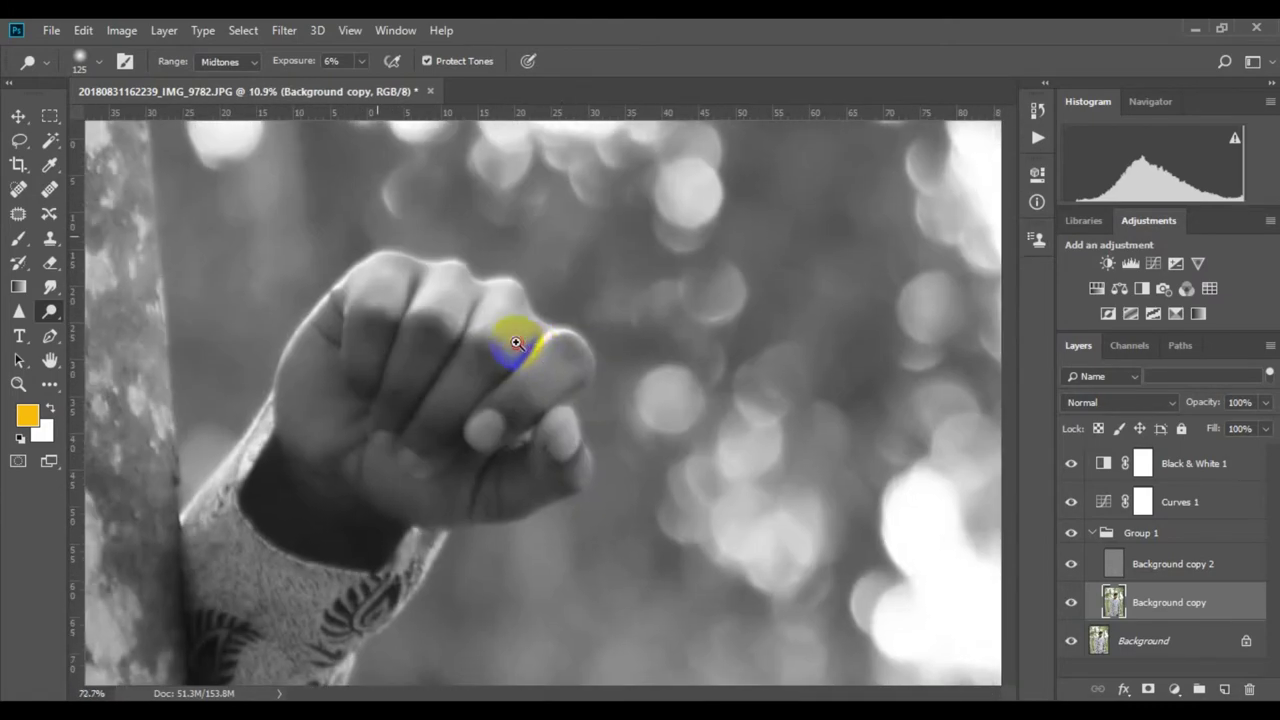
scroll(516, 343, up, 1)
drag(350, 455, 463, 356)
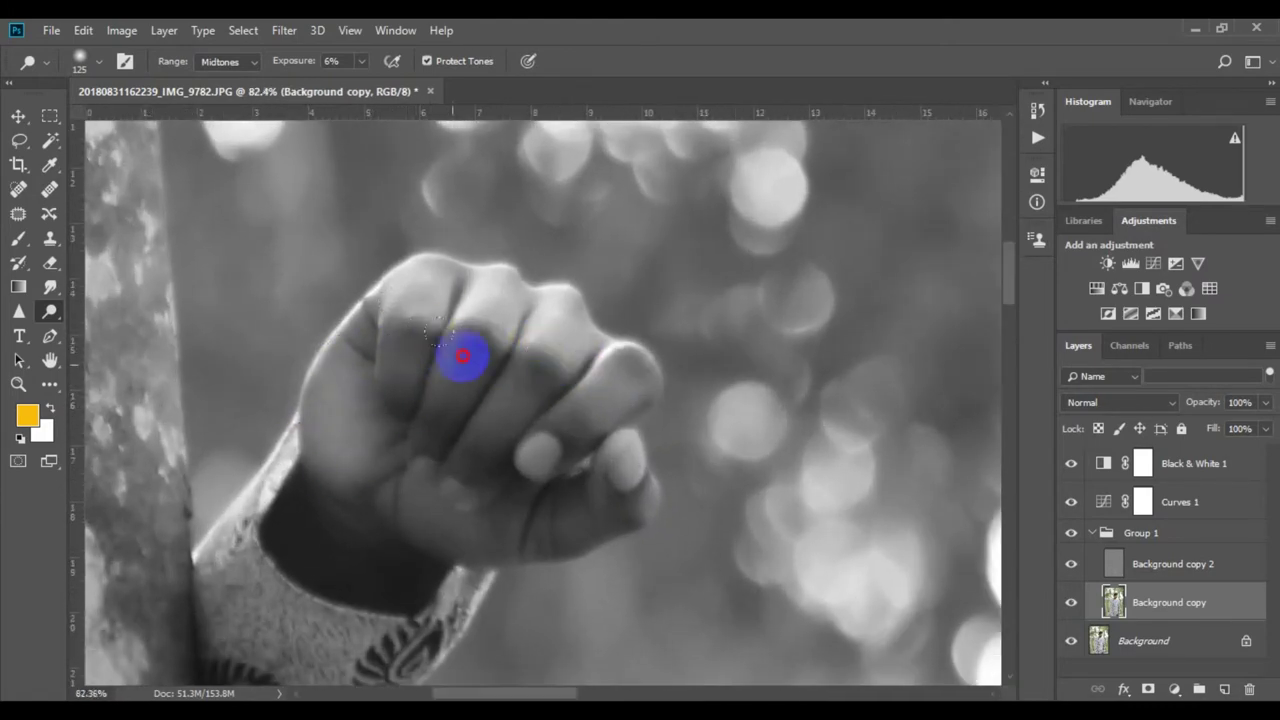
drag(514, 530, 417, 506)
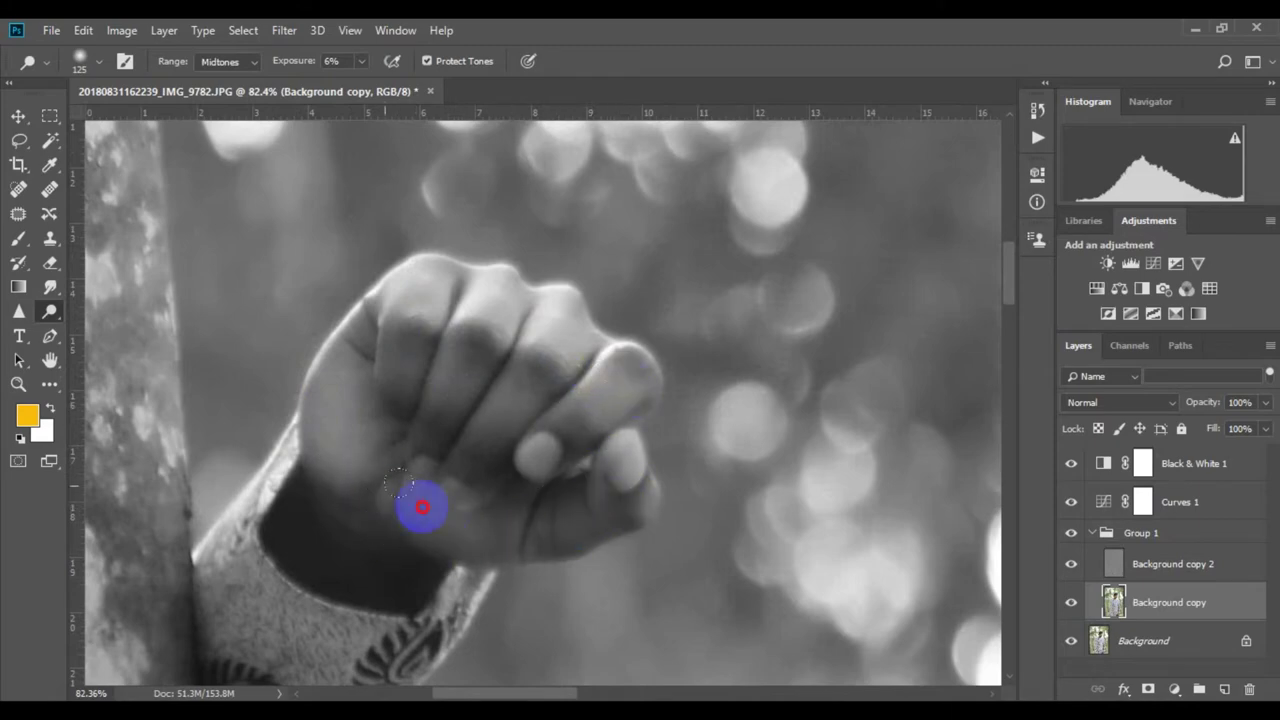
scroll(714, 549, down, 10)
scroll(714, 549, up, 5)
scroll(757, 588, up, 4)
scroll(757, 588, up, 1)
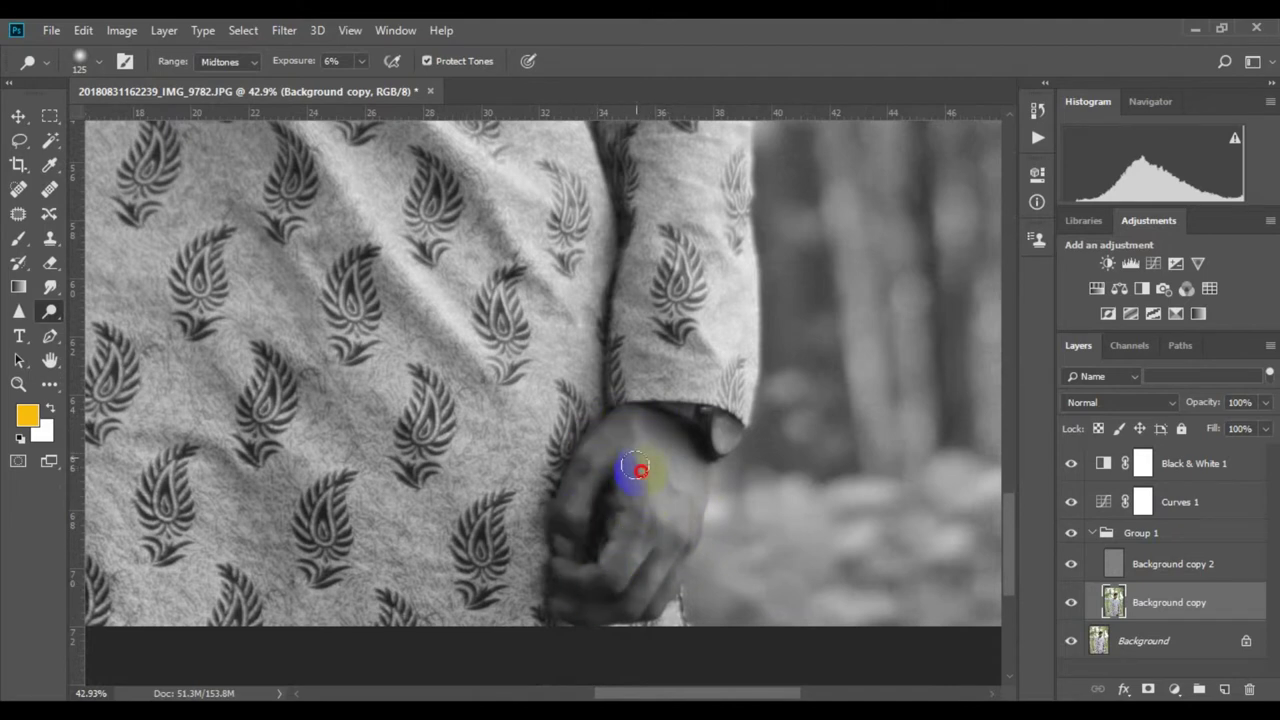
Step: Burn the lower hand and wristwatch at size 70, then make Background copy the working layer
click(110, 328)
scroll(257, 400, up, 1)
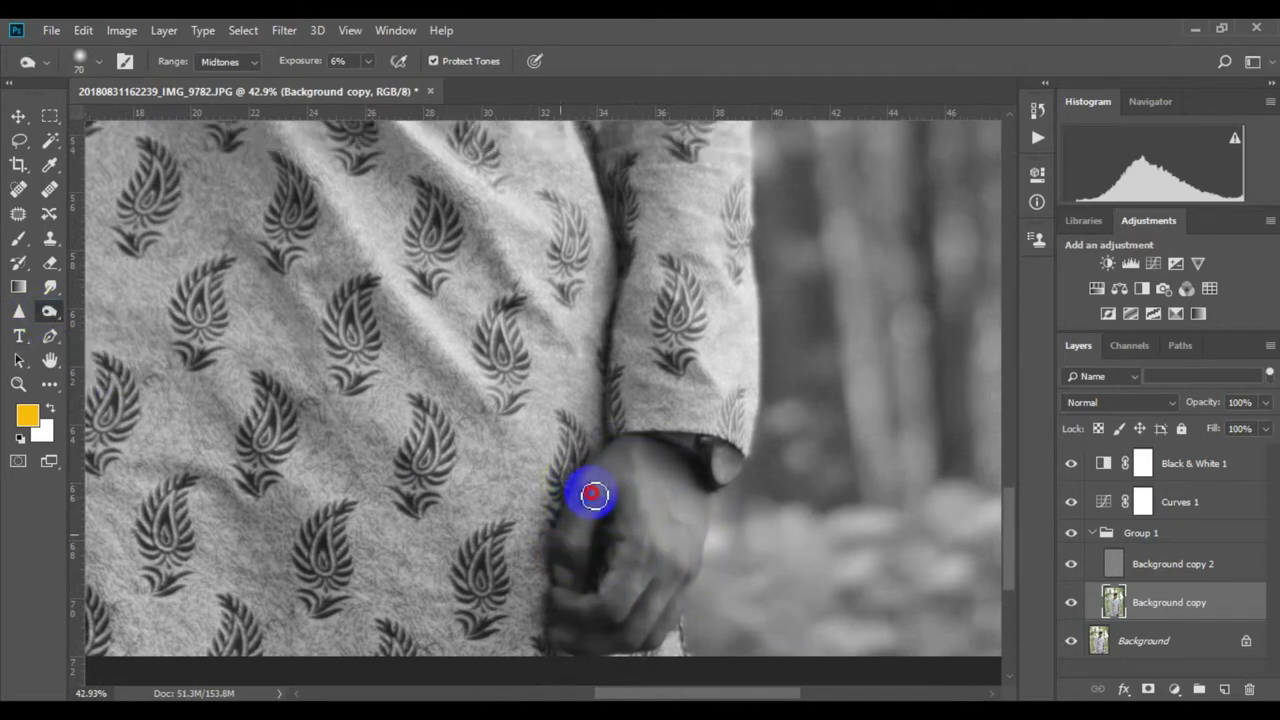
scroll(712, 437, down, 1)
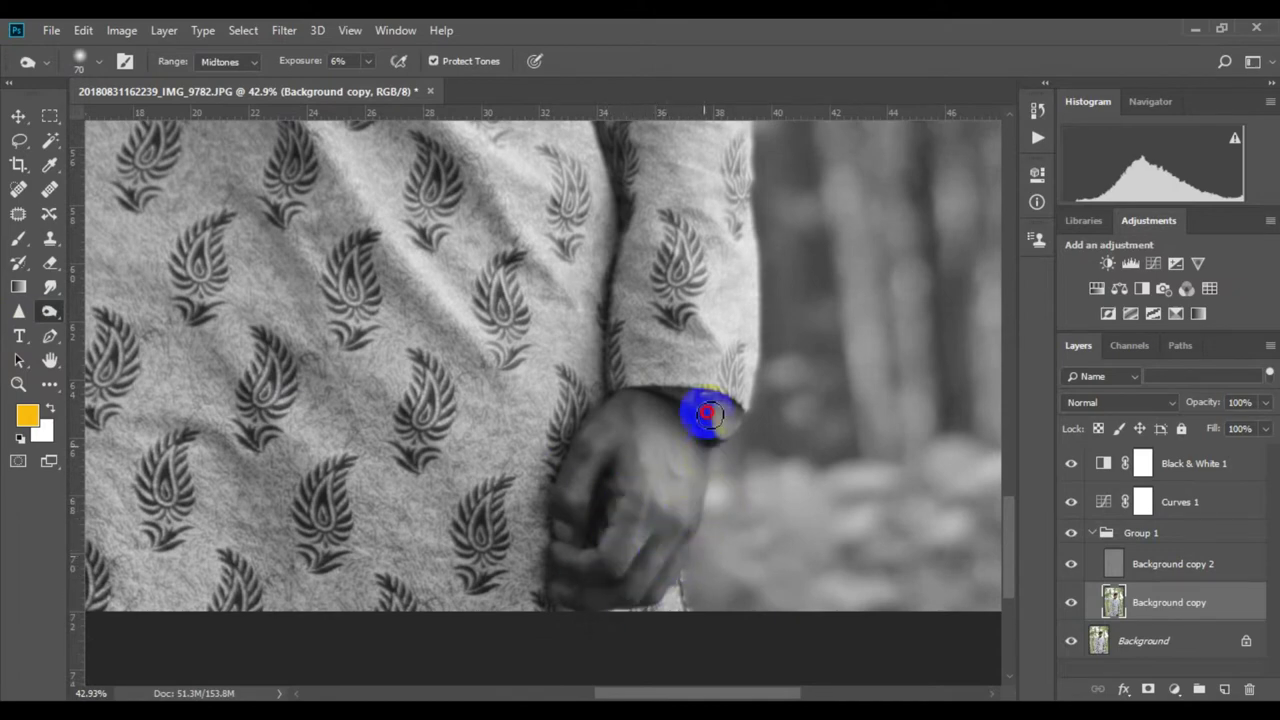
scroll(551, 286, up, 1)
scroll(523, 323, down, 5)
scroll(674, 437, up, 6)
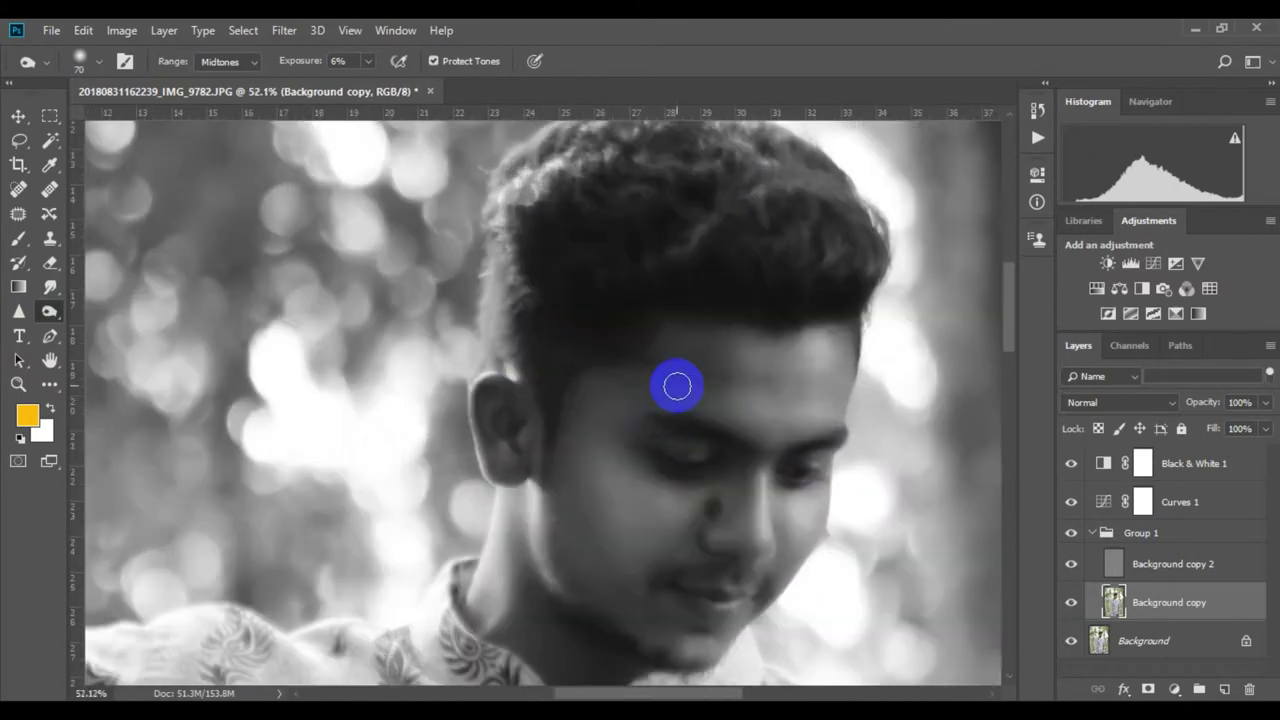
scroll(580, 450, down, 2)
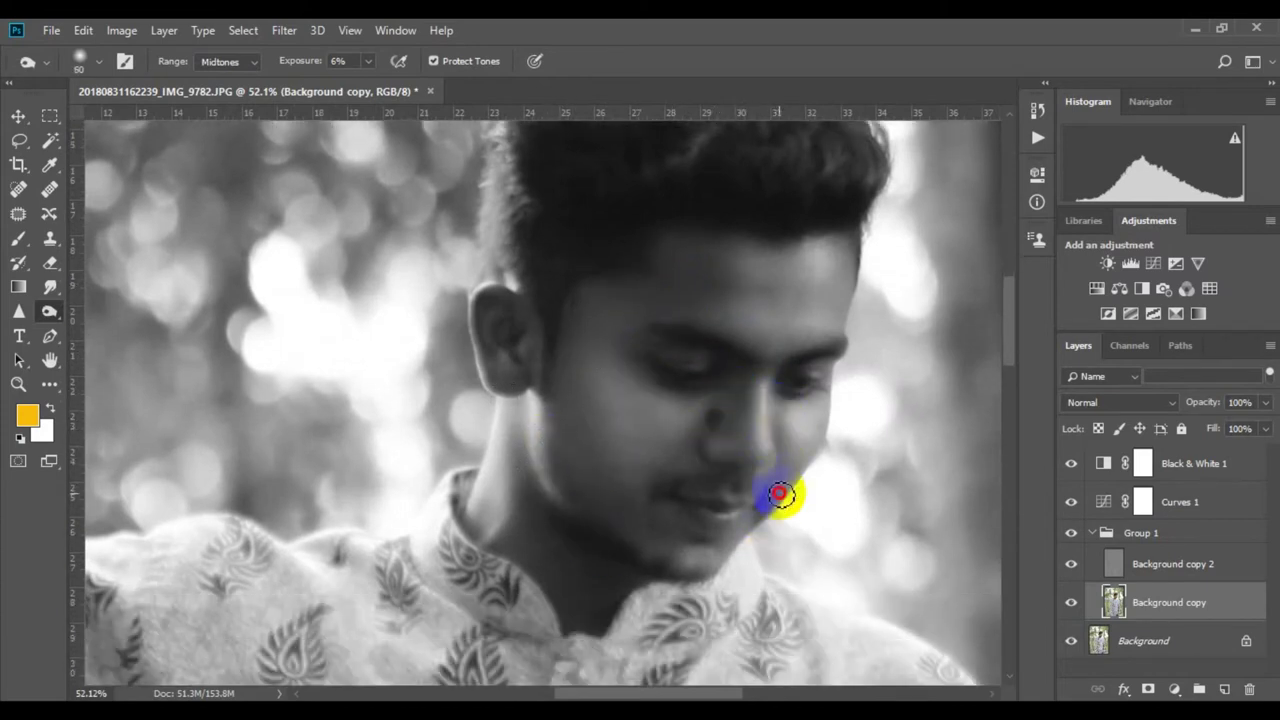
key(alt+bracketright)
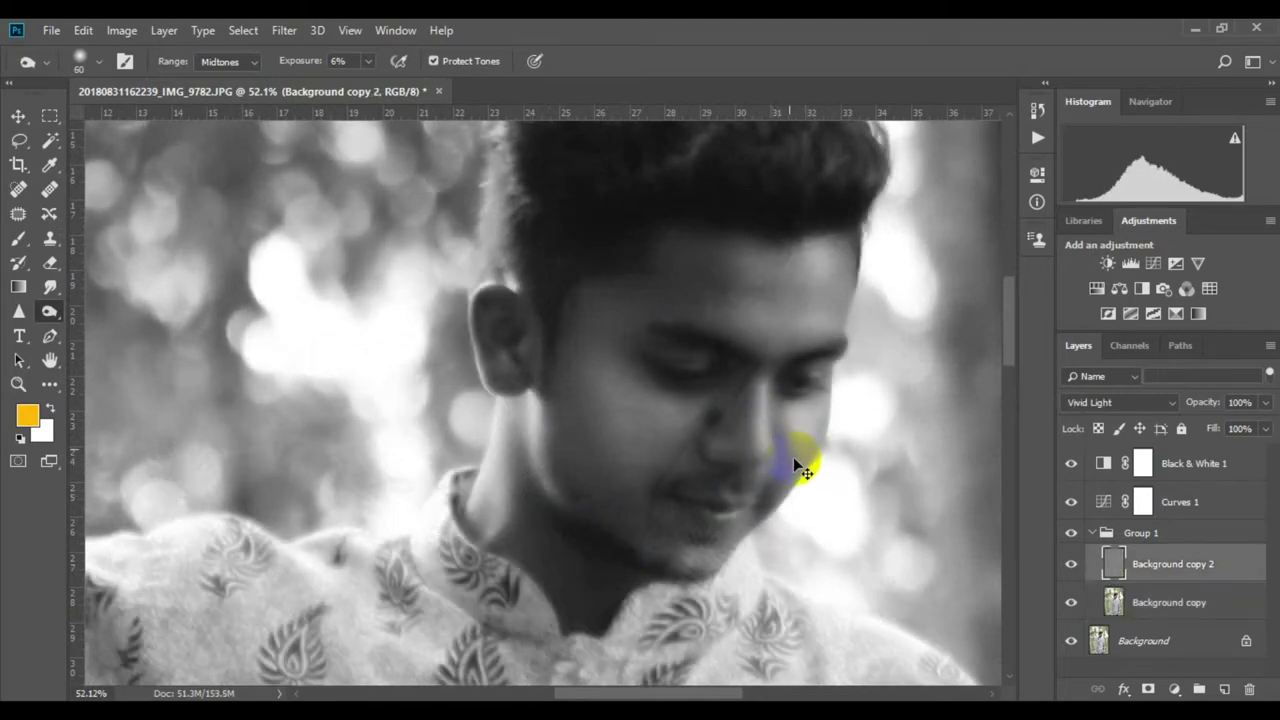
scroll(795, 468, down, 5)
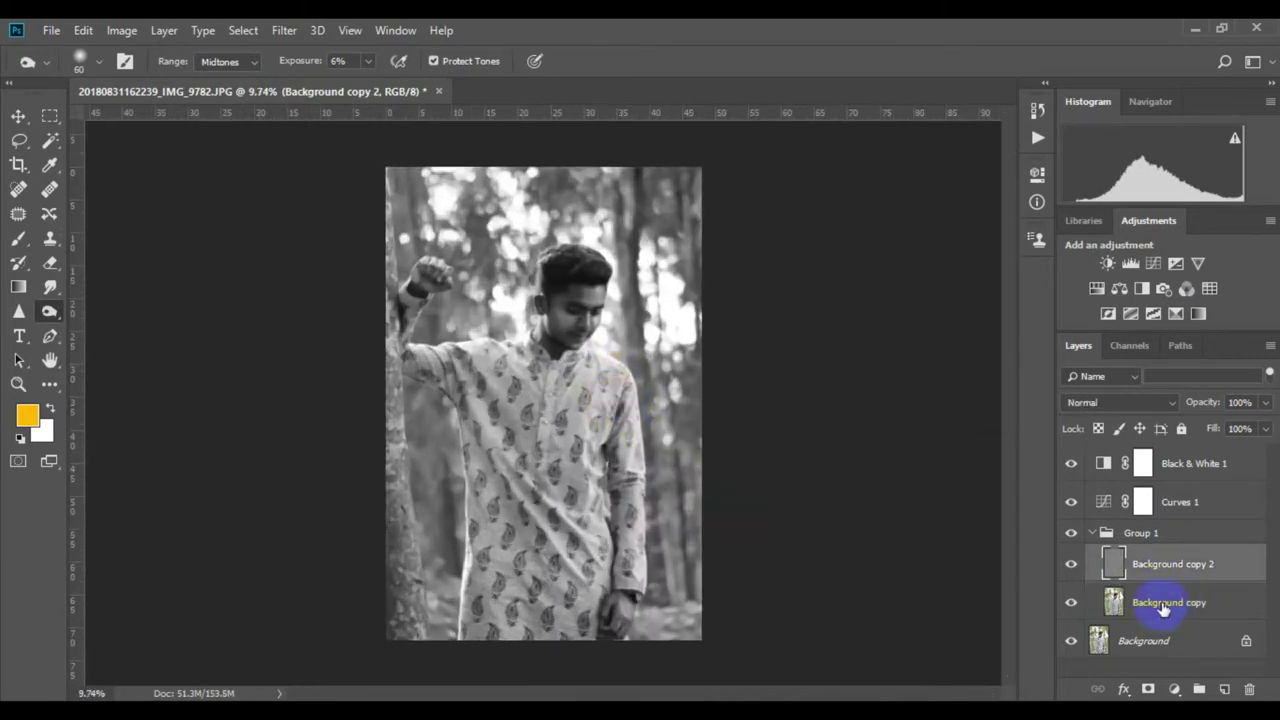
Step: Hide and delete the Black & White 1 layer, collapsing Group 1
click(1163, 606)
click(1071, 463)
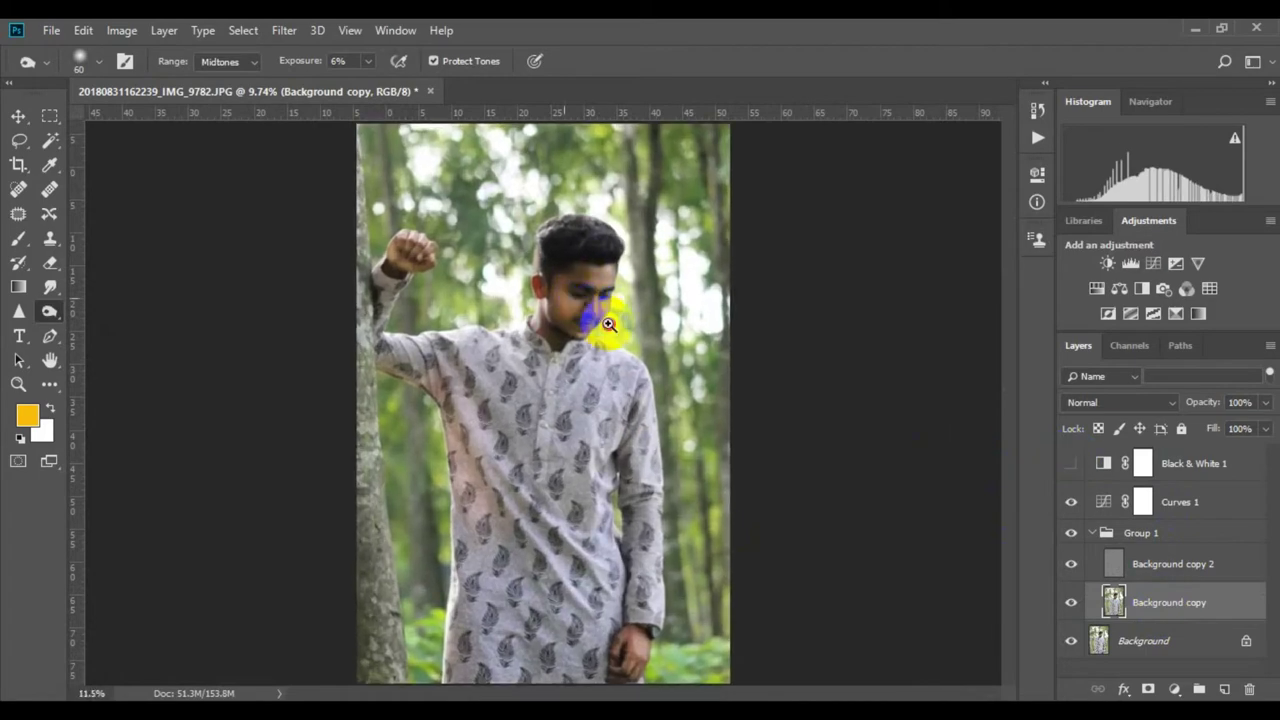
click(1092, 532)
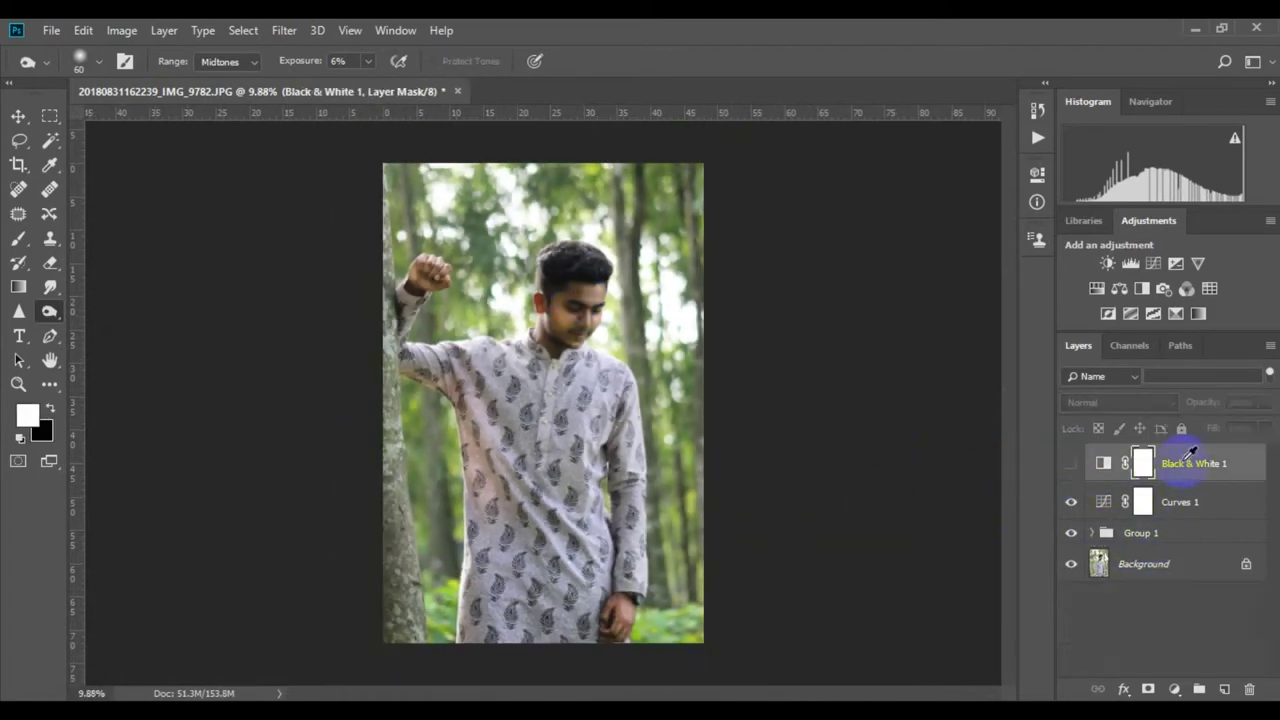
click(1183, 465)
drag(1183, 465, 1249, 689)
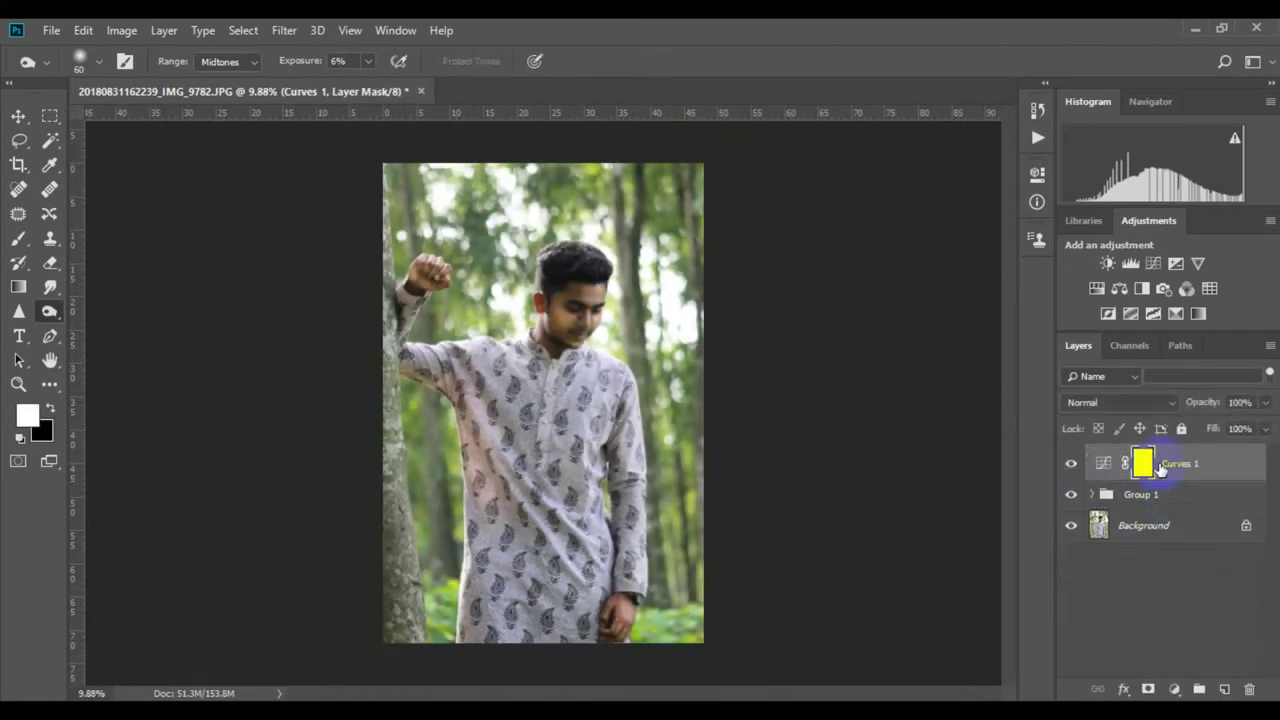
Step: Stamp all visible layers into a new Layer 1 and add a Hue/Saturation adjustment layer
key(ctrl+shift+alt+e)
scroll(610, 303, up, 1)
scroll(610, 303, down, 1)
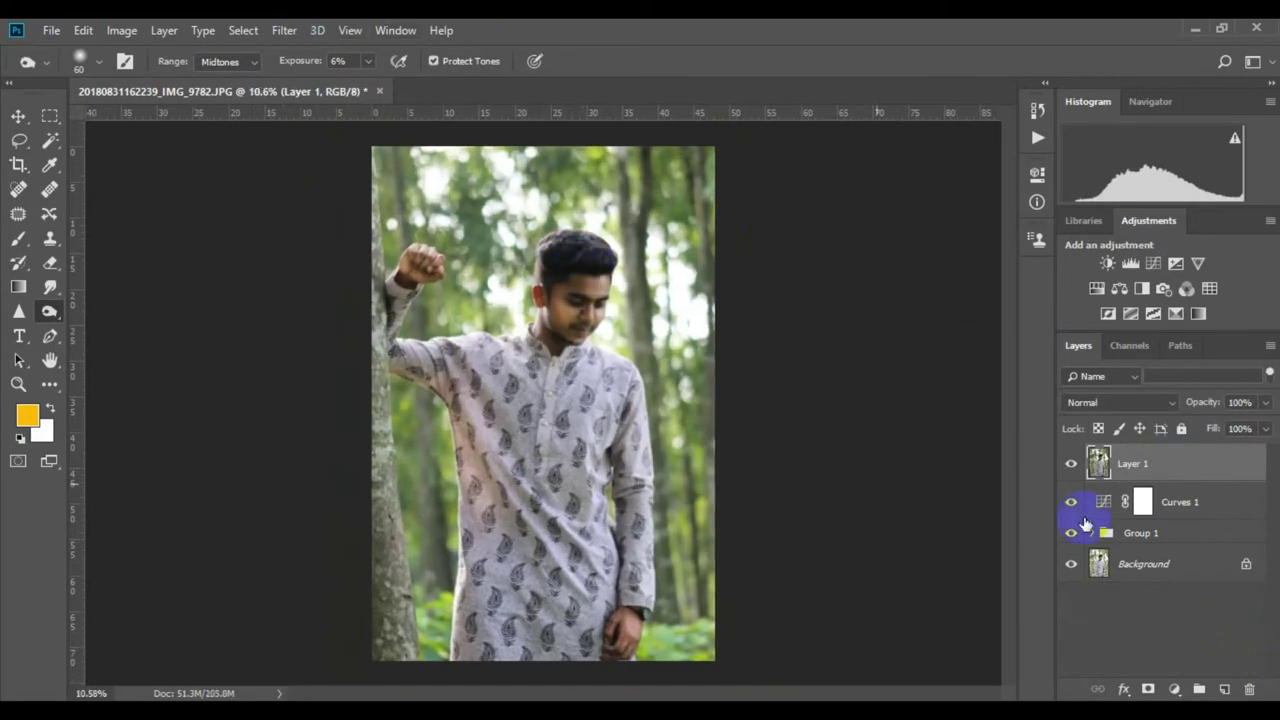
click(1174, 689)
click(1170, 502)
Step: Set Master hue -13, saturation -11, lightness -12, and shift the Yellows hue
mouse_move(903, 296)
mouse_down()
mouse_move(914, 336)
mouse_move(896, 333)
mouse_move(896, 370)
mouse_up()
mouse_move(903, 297)
mouse_down()
mouse_move(916, 333)
mouse_move(893, 295)
mouse_up()
click(886, 252)
click(880, 292)
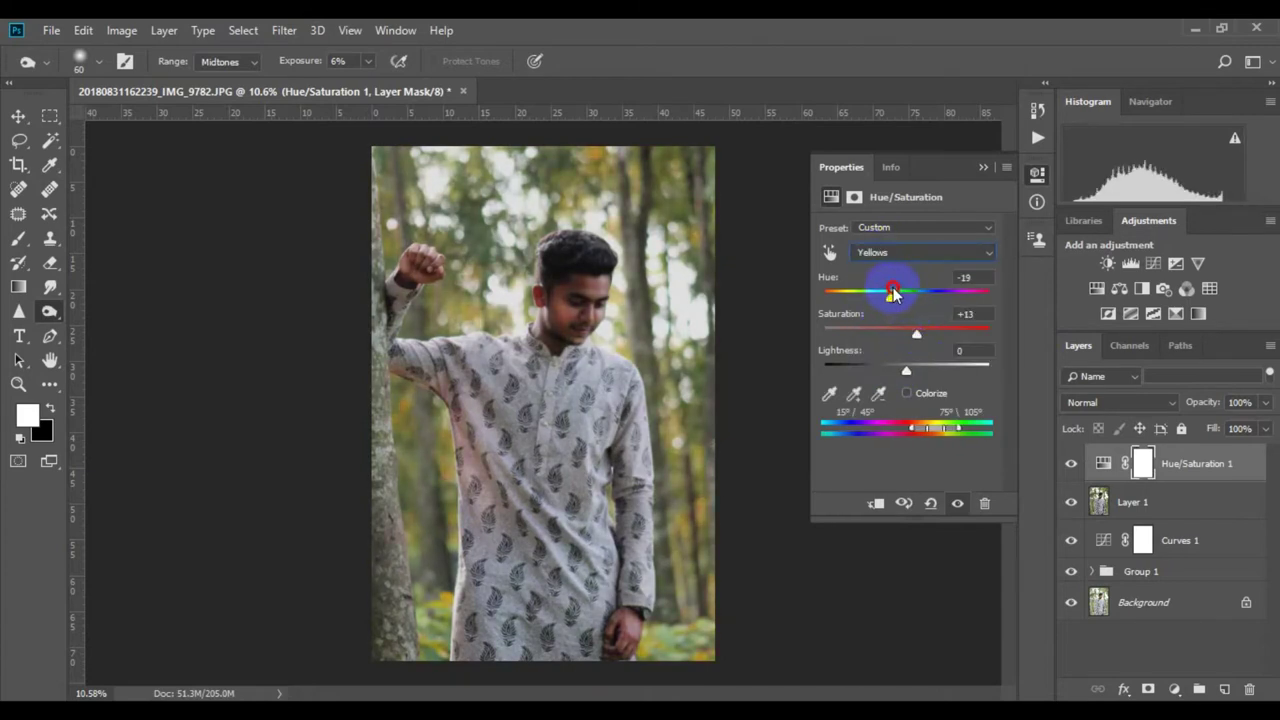
mouse_move(906, 370)
mouse_down()
mouse_move(920, 367)
mouse_move(905, 335)
mouse_up()
click(889, 252)
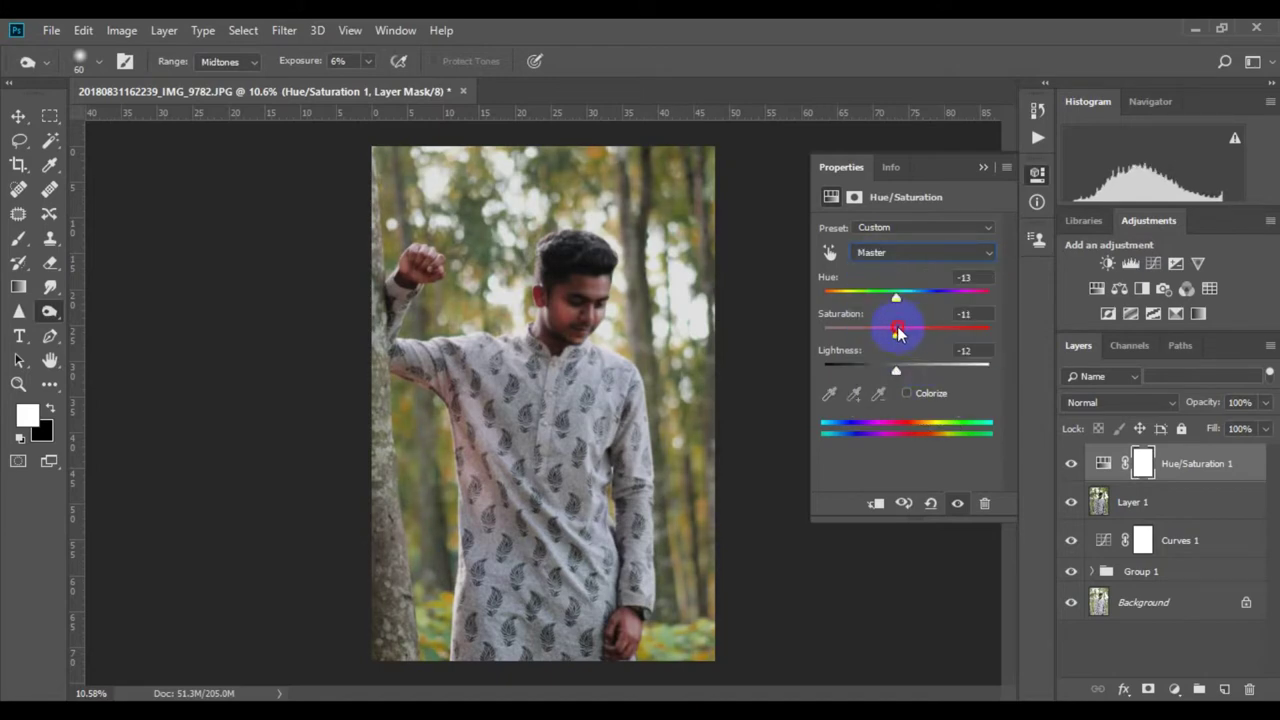
Step: Close the Hue/Saturation properties and add a second mask to the layer
click(983, 167)
scroll(675, 340, up, 2)
scroll(675, 340, up, 2)
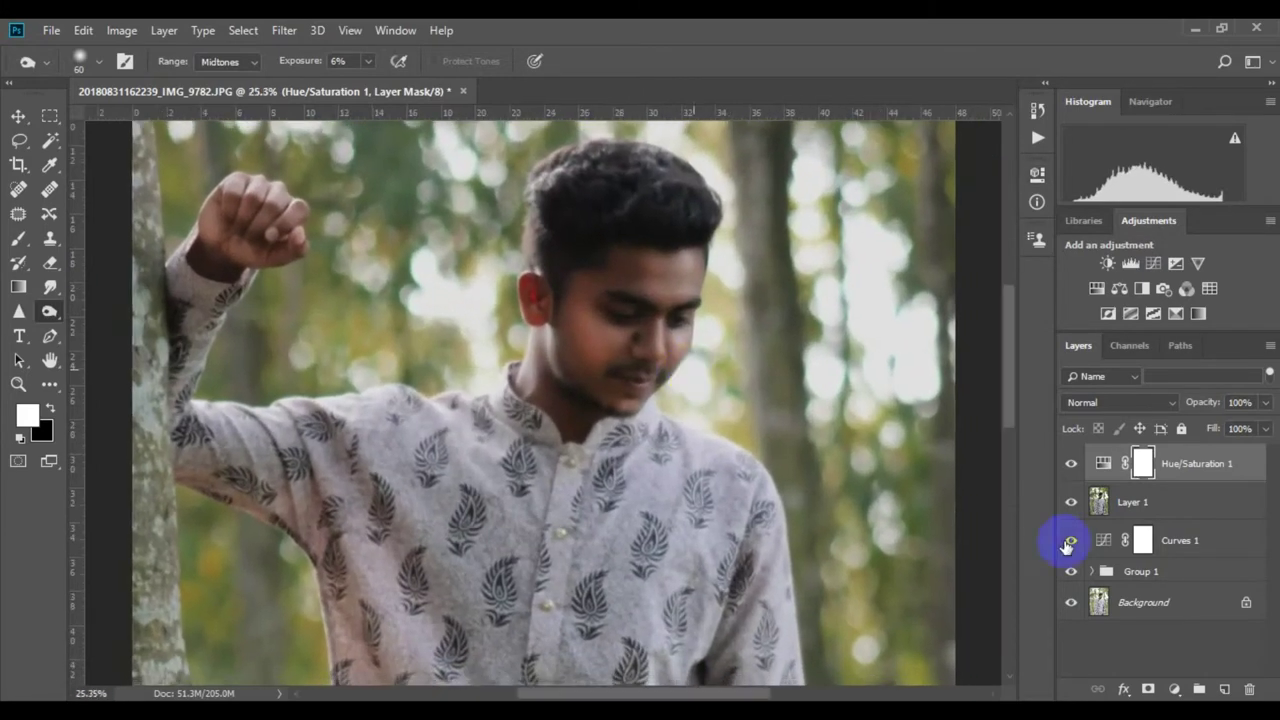
click(1148, 690)
Step: Mask the face, neck and fist with a black 21% brush, then stamp visible into Layer 2
key(b)
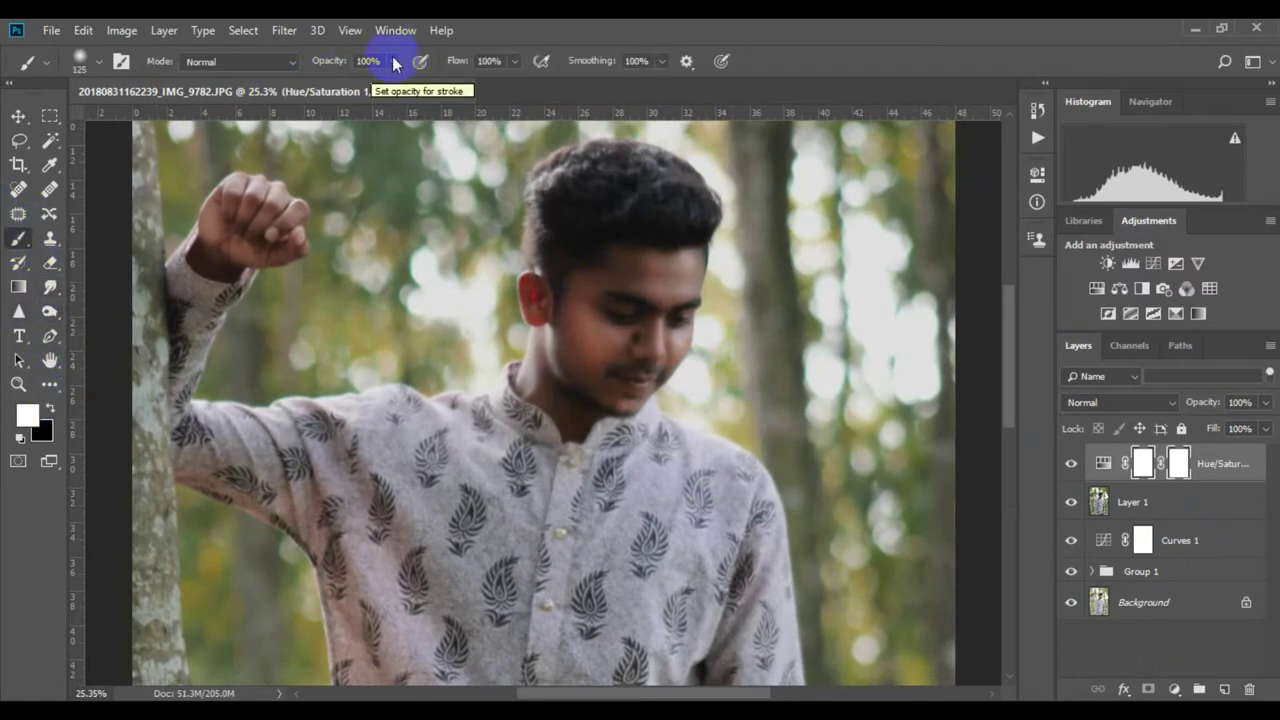
scroll(645, 300, up, 2)
key(x)
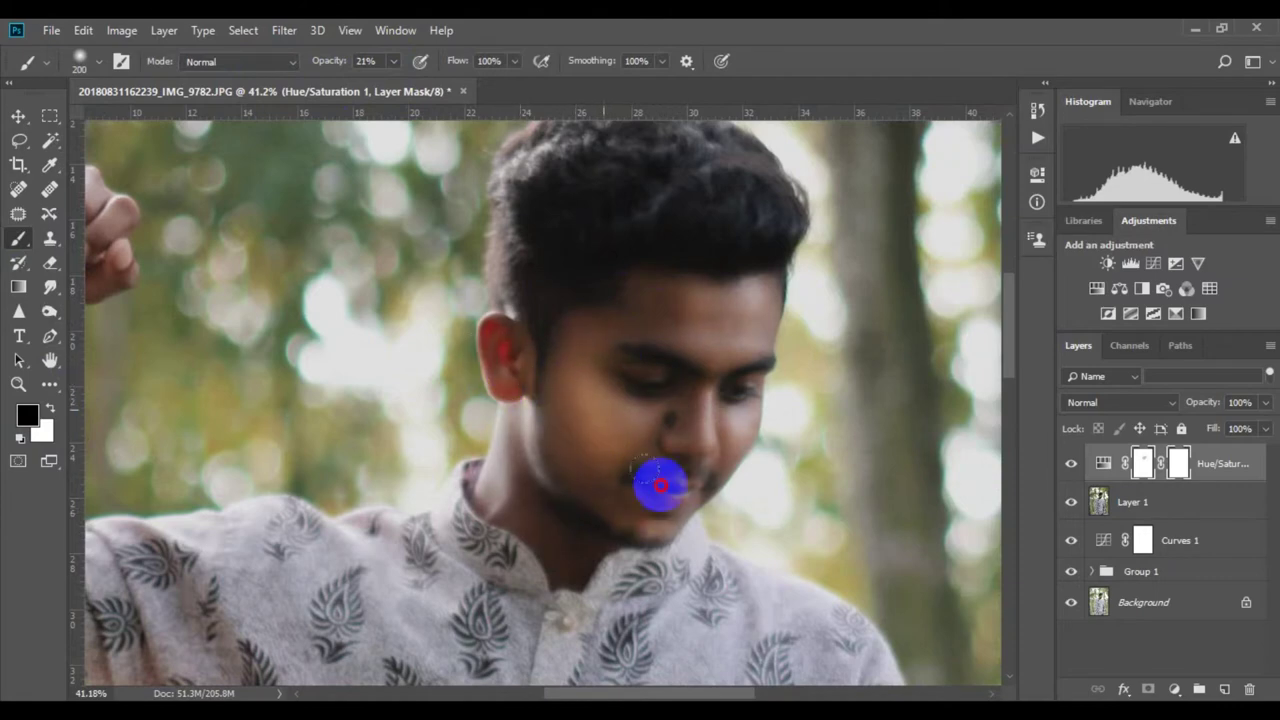
scroll(628, 463, down, 5)
scroll(640, 455, up, 4)
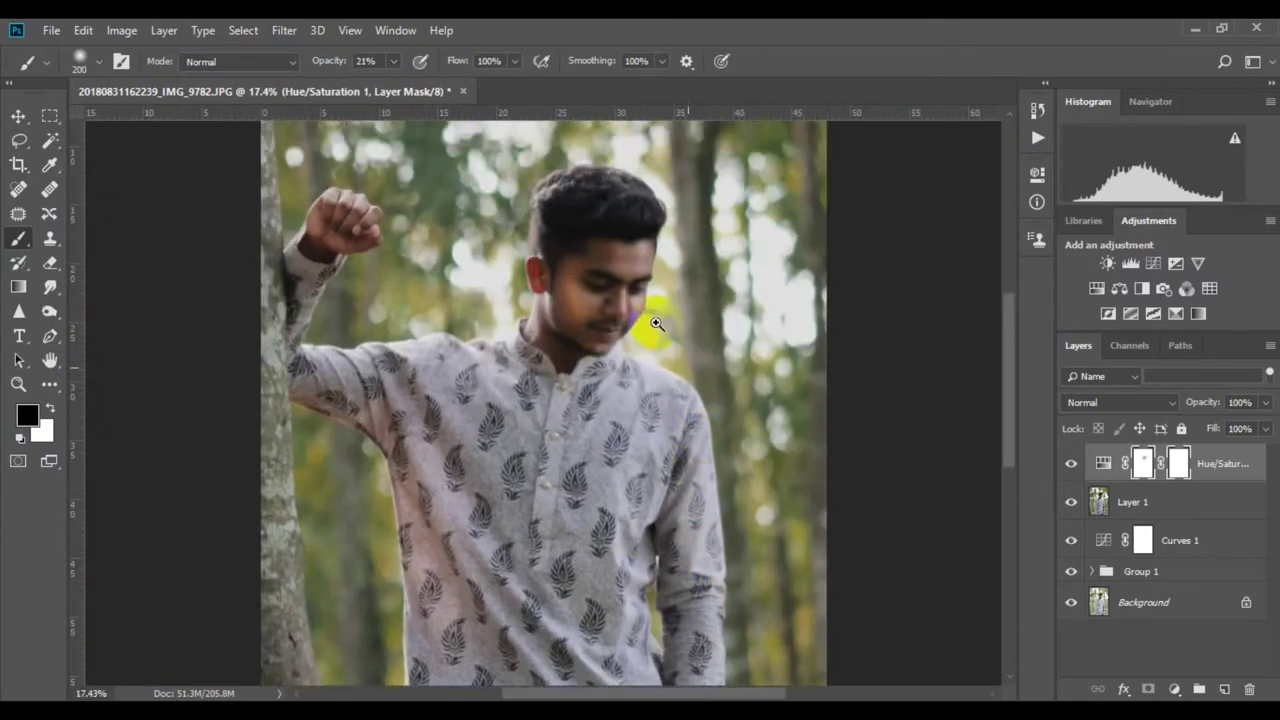
scroll(655, 322, up, 3)
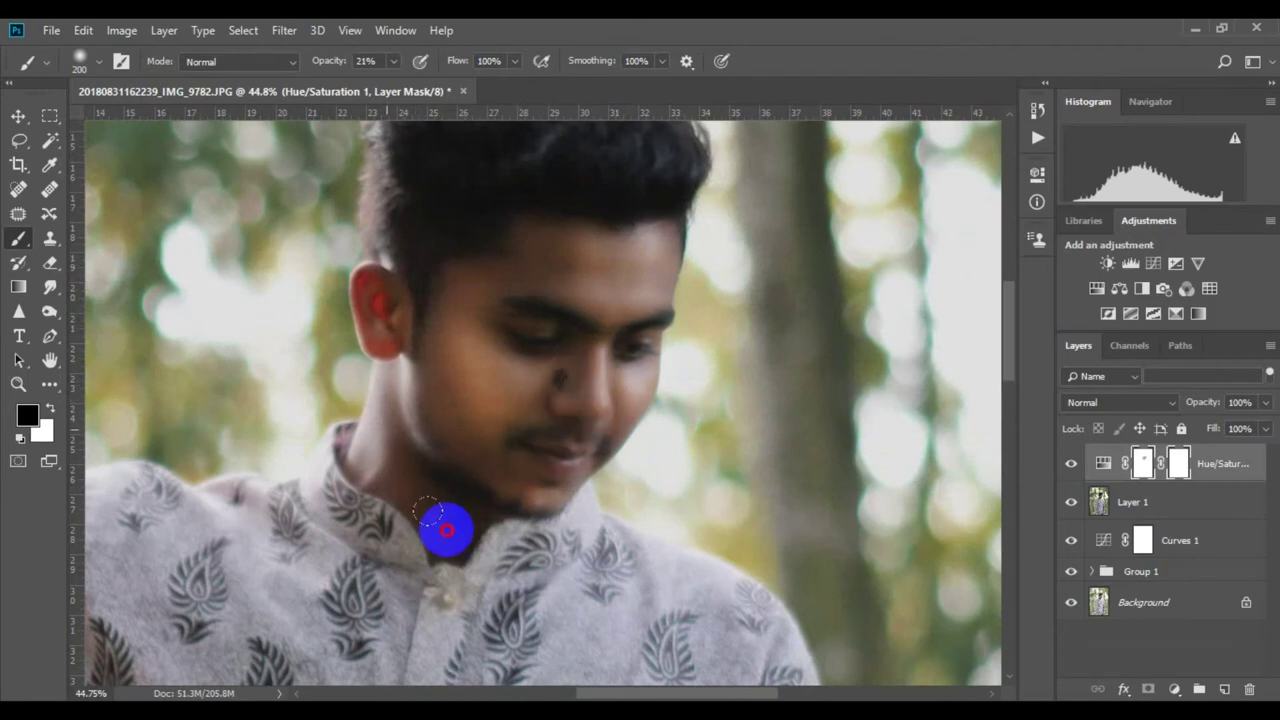
scroll(680, 518, down, 4)
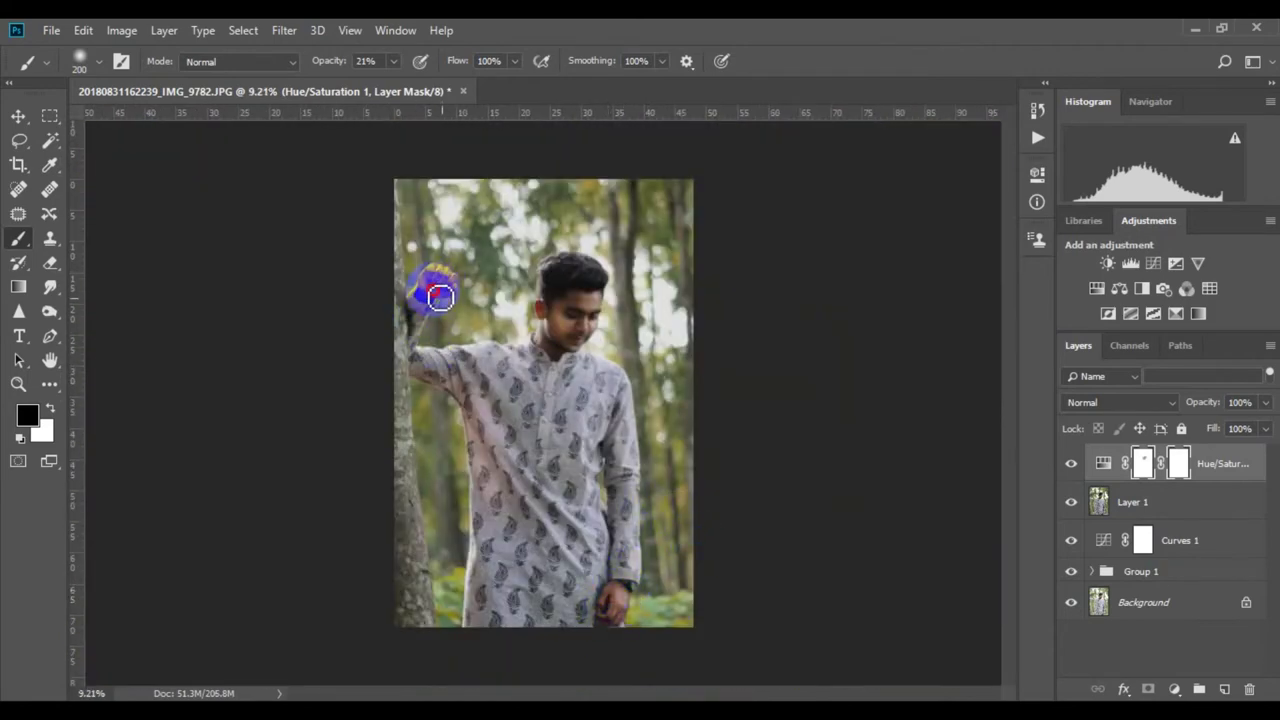
scroll(586, 371, up, 2)
scroll(828, 598, down, 1)
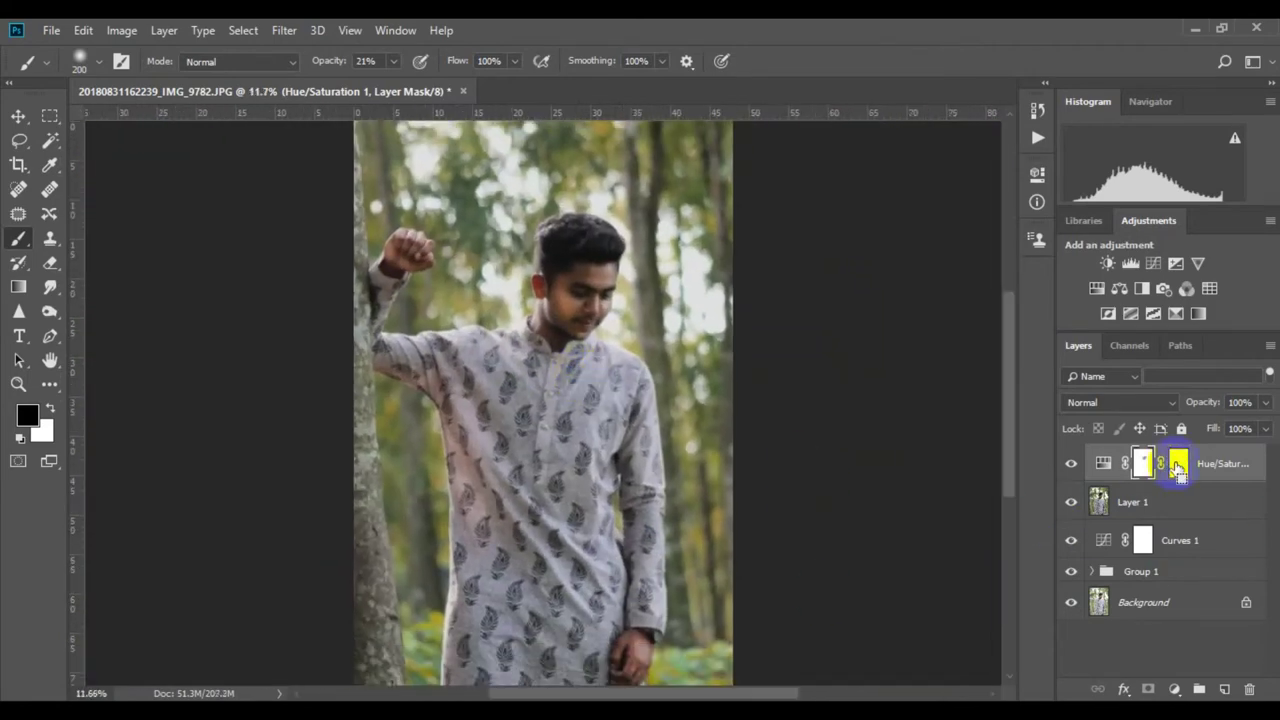
key(ctrl+alt+shift+e)
click(1174, 689)
Step: Add a Color Balance layer with Midtones Red +18, Green -5, Blue +5
click(1171, 514)
drag(880, 298, 885, 301)
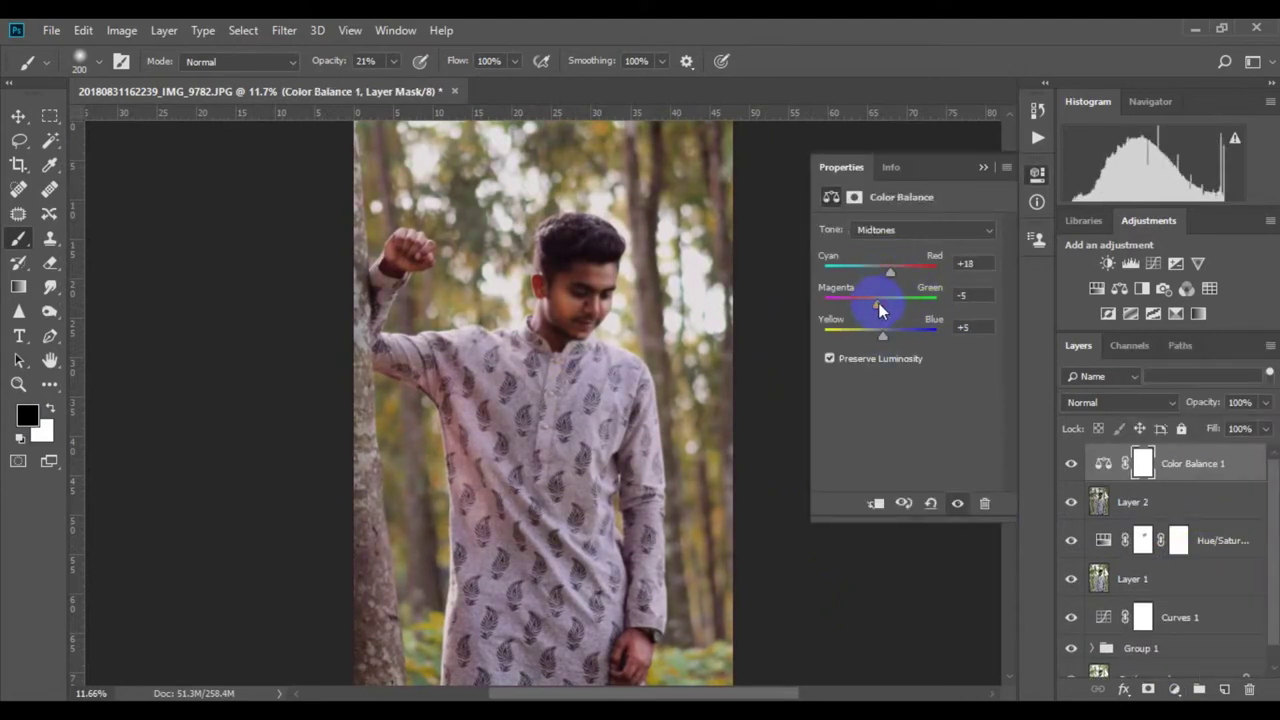
scroll(657, 357, up, 2)
scroll(629, 286, down, 3)
scroll(580, 237, down, 1)
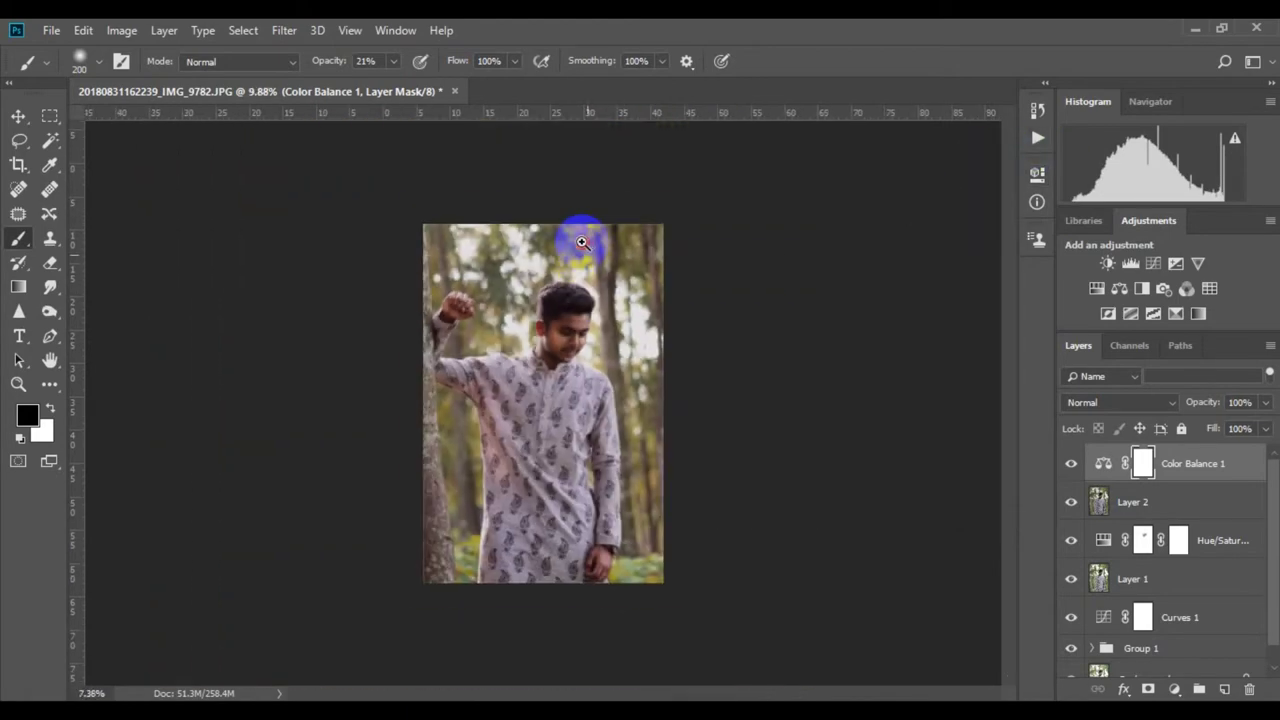
Step: Stamp visible into Layer 3 and raise Exposure, Whites and Clarity in Camera Raw Filter
key(ctrl+alt+shift+e)
click(284, 30)
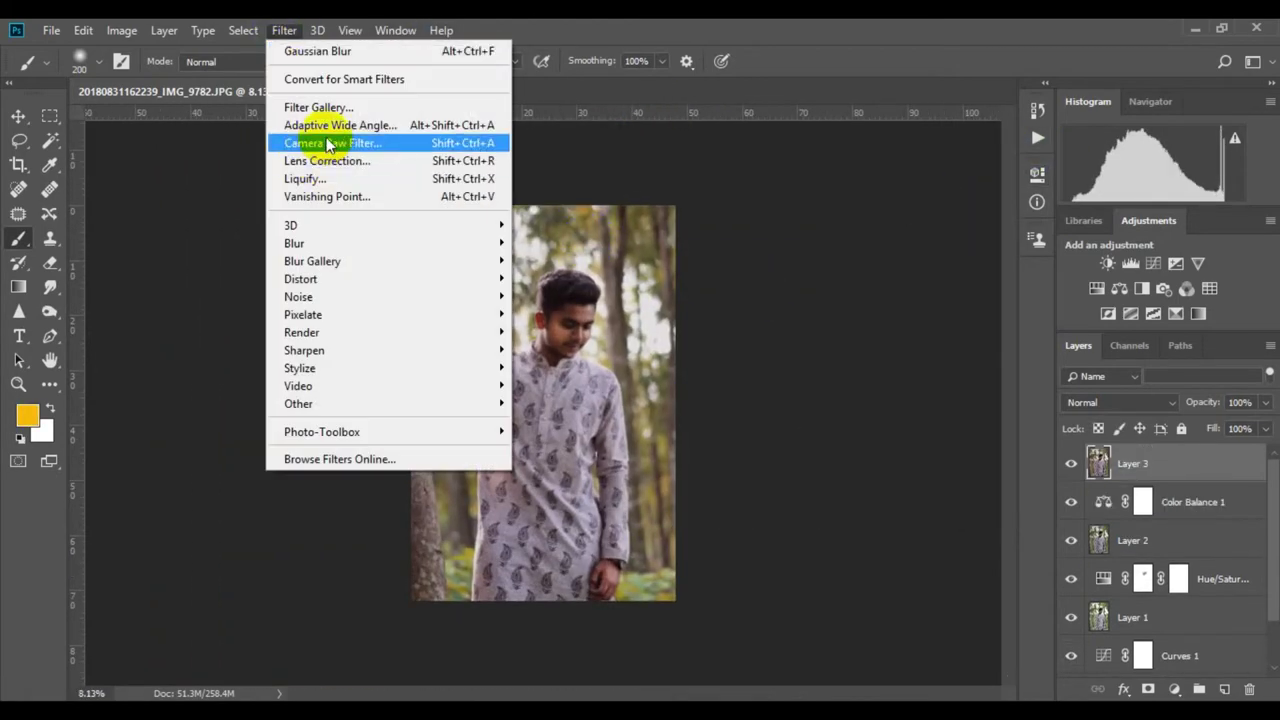
click(337, 140)
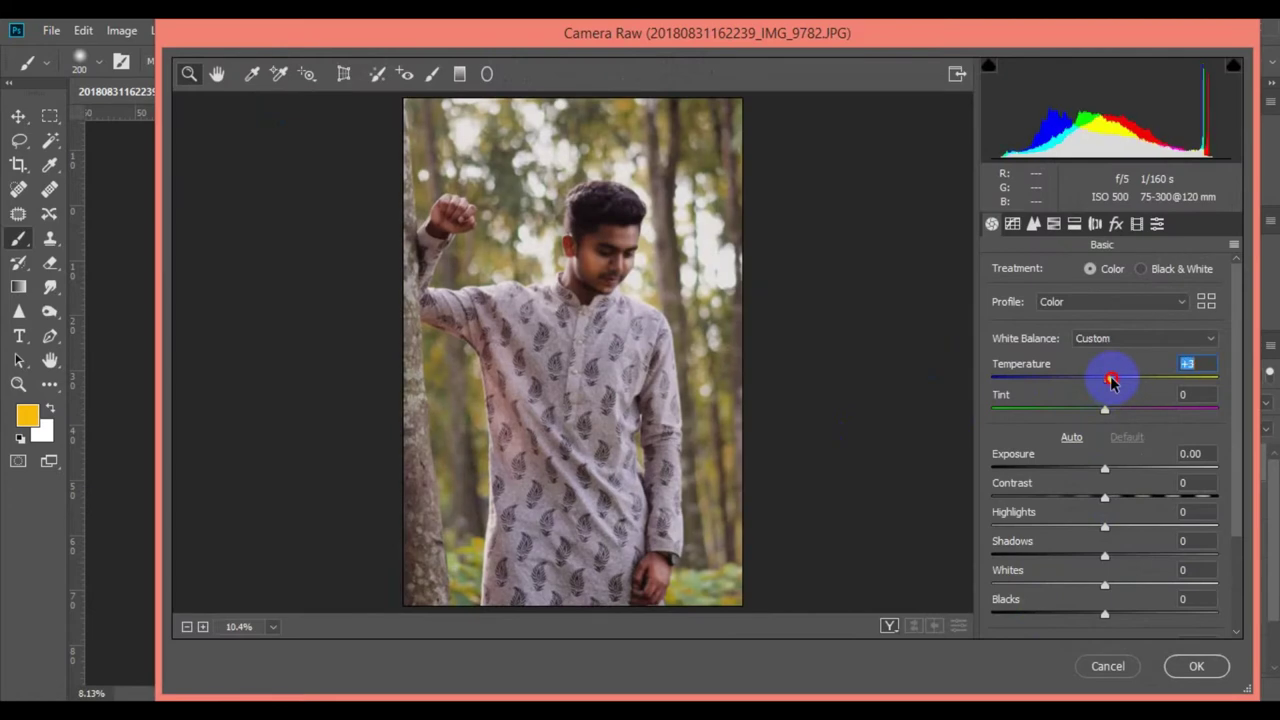
mouse_move(1105, 468)
mouse_down()
mouse_move(1122, 470)
mouse_move(1108, 497)
mouse_up()
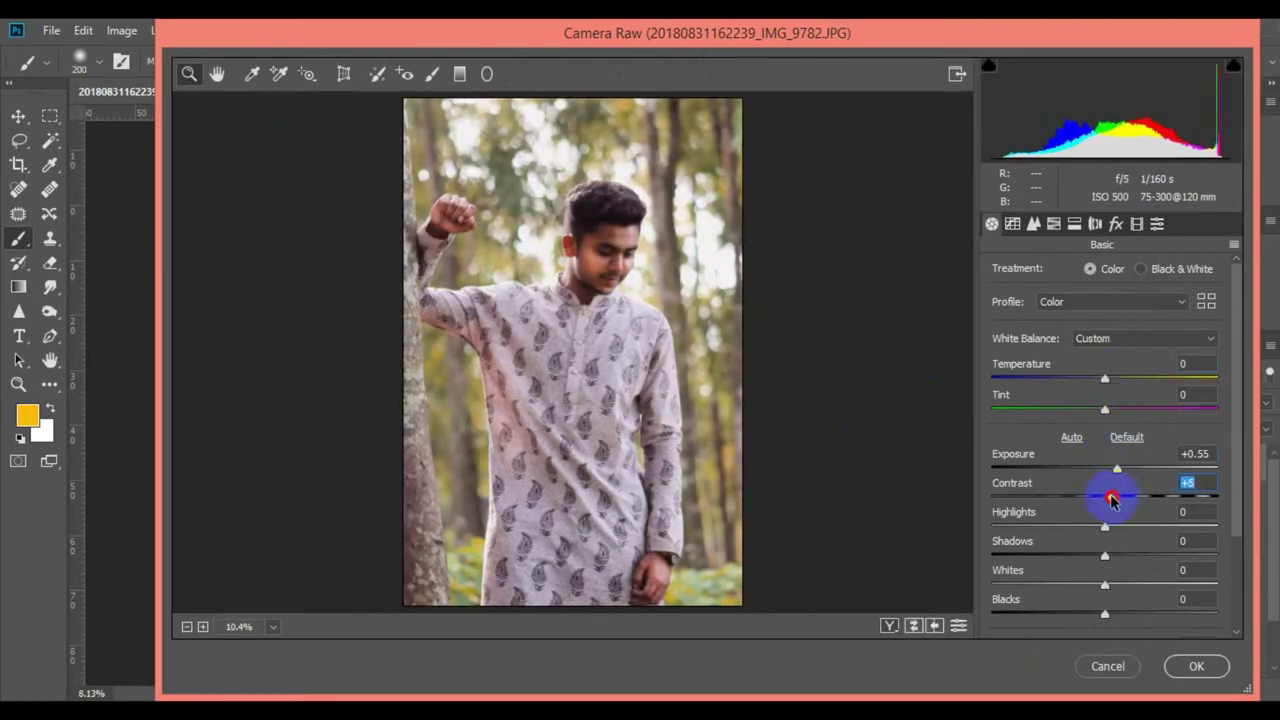
scroll(1109, 491, down, 3)
drag(1105, 436, 1112, 436)
mouse_move(1105, 570)
mouse_down()
mouse_move(1138, 574)
mouse_move(1100, 597)
mouse_move(1113, 631)
mouse_up()
scroll(1101, 473, down, 1)
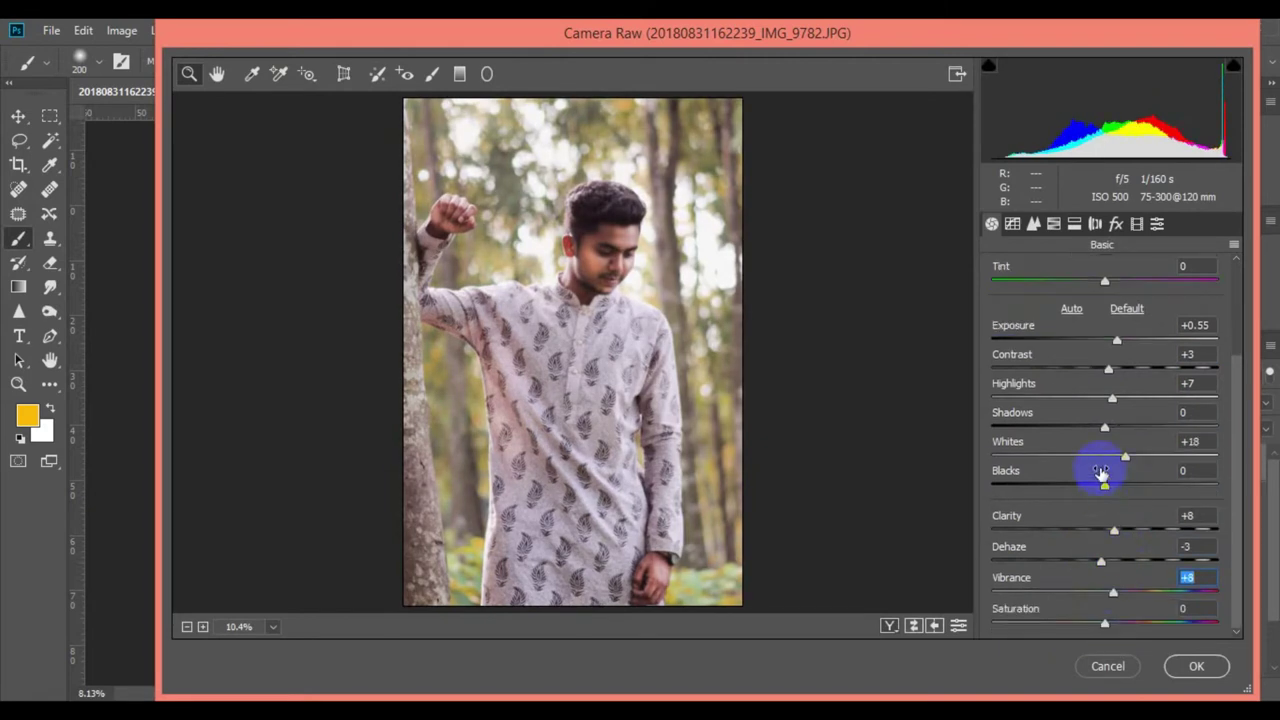
Step: Shift yellows' hue, brighten oranges, boost green saturation in Camera Raw HSL, and apply
click(1054, 223)
drag(1110, 403, 1081, 403)
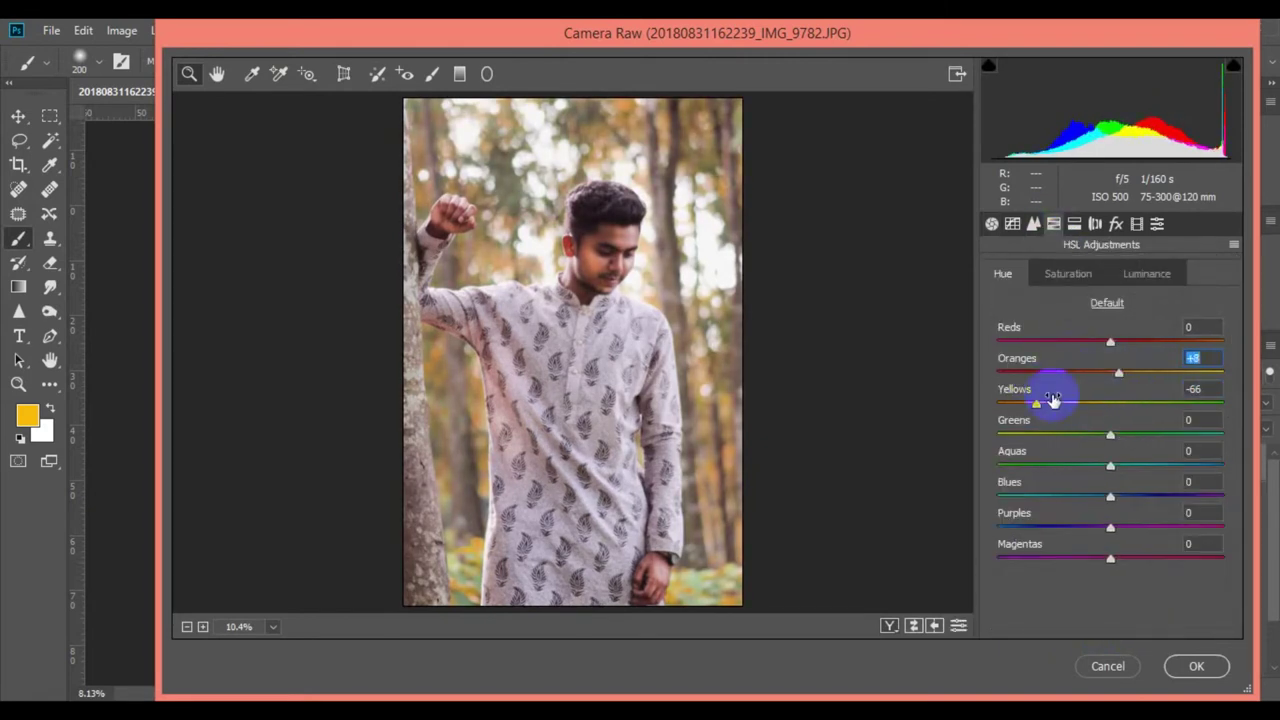
click(1068, 273)
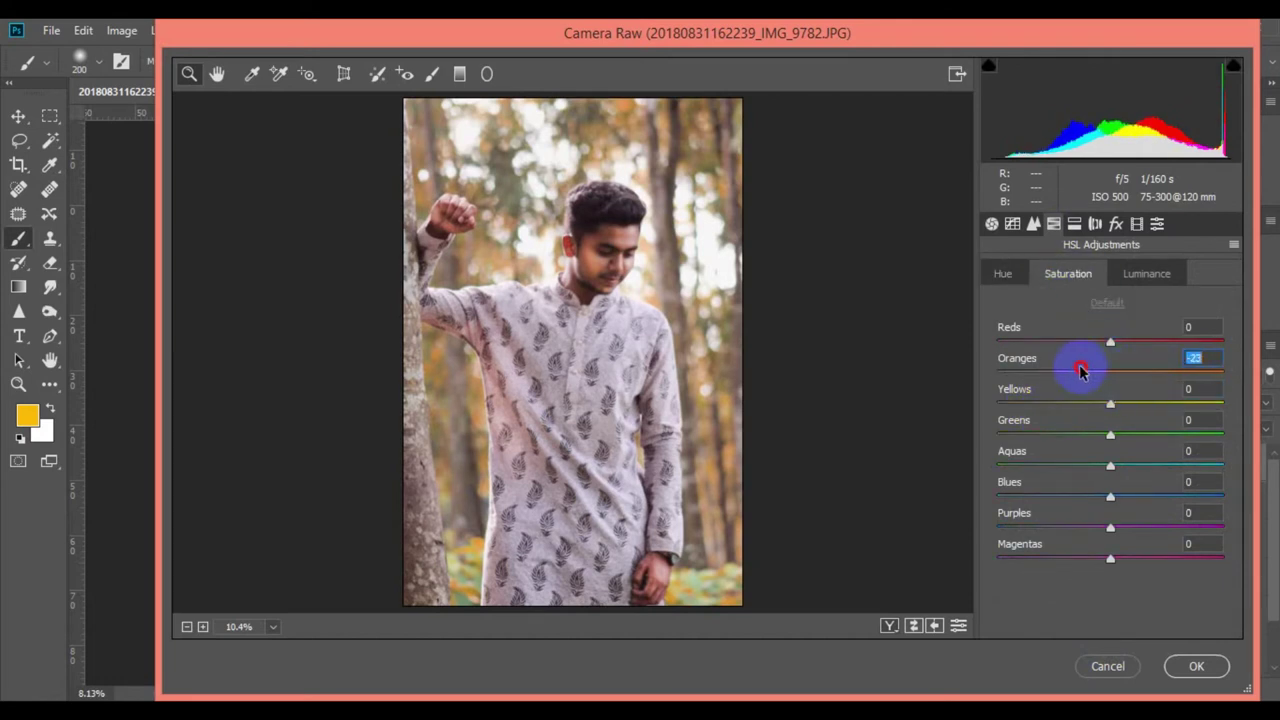
click(1146, 273)
mouse_move(1110, 372)
mouse_down()
mouse_move(1153, 377)
mouse_move(1086, 403)
mouse_move(1090, 434)
mouse_up()
drag(1110, 497, 1095, 497)
click(1068, 273)
drag(1110, 434, 1170, 441)
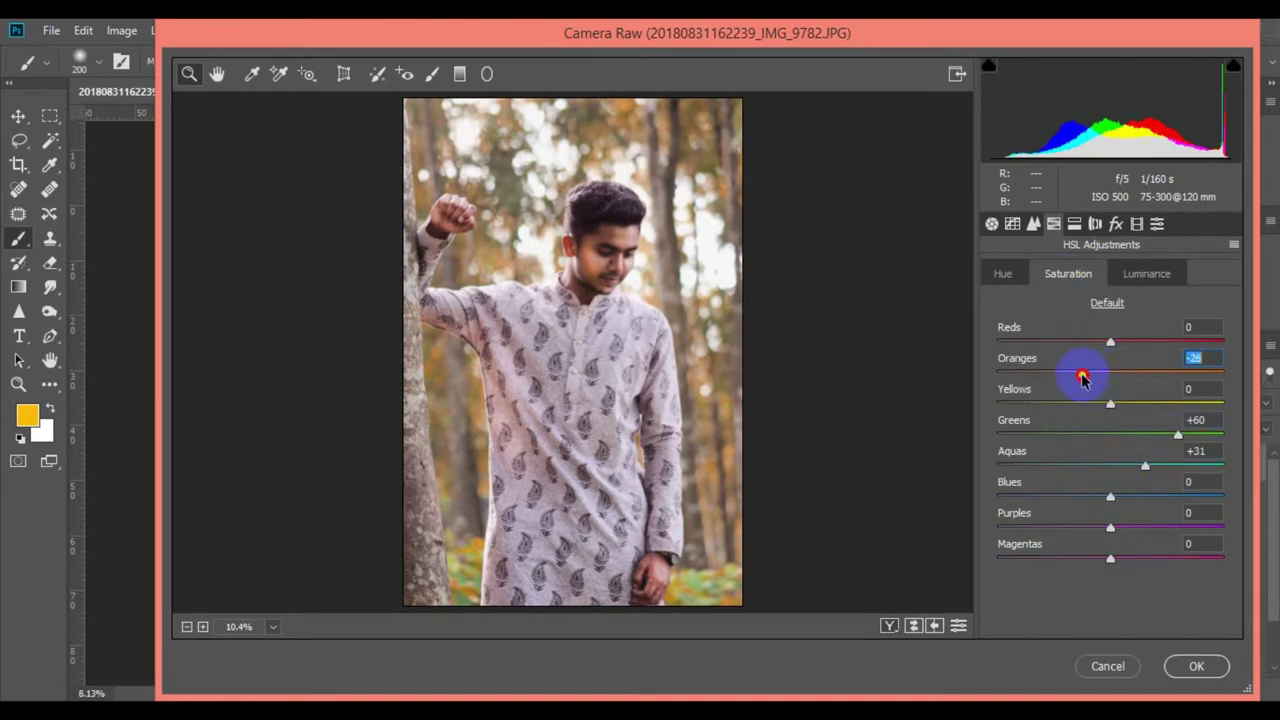
click(1019, 284)
drag(1110, 403, 1028, 403)
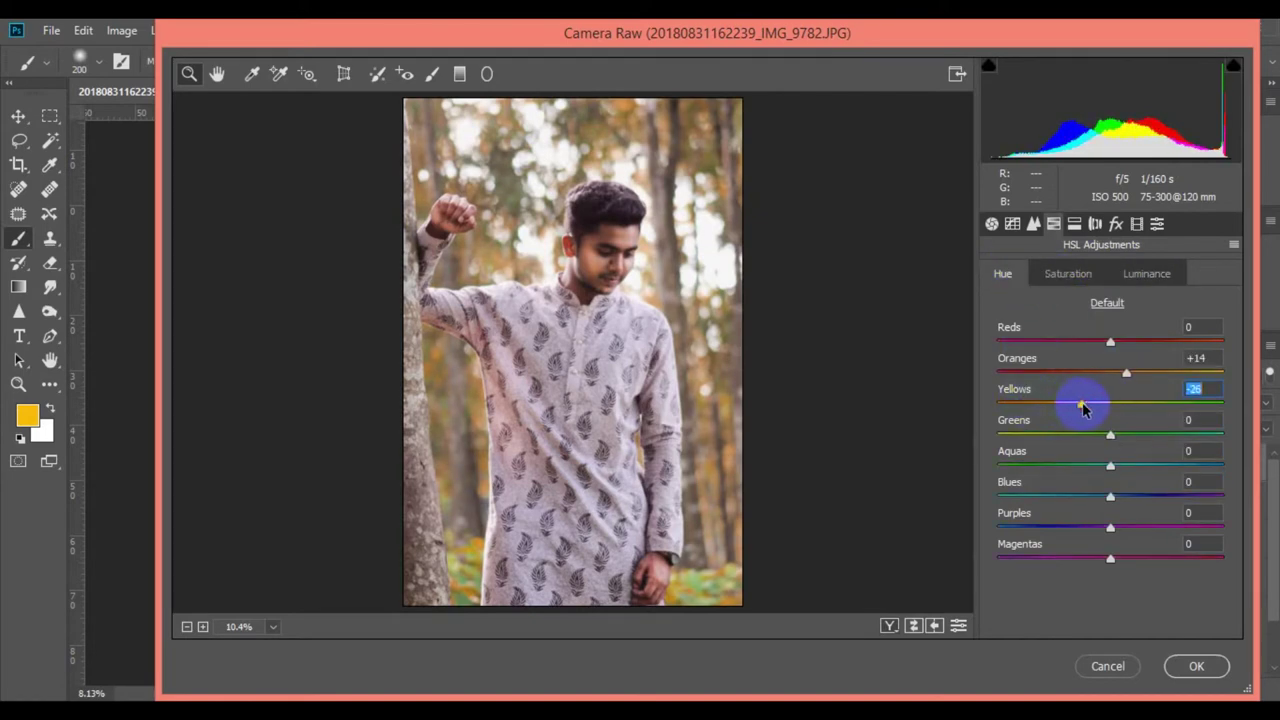
click(1196, 666)
mouse_move(563, 366)
mouse_down()
mouse_move(653, 462)
mouse_move(620, 406)
mouse_move(734, 434)
mouse_up()
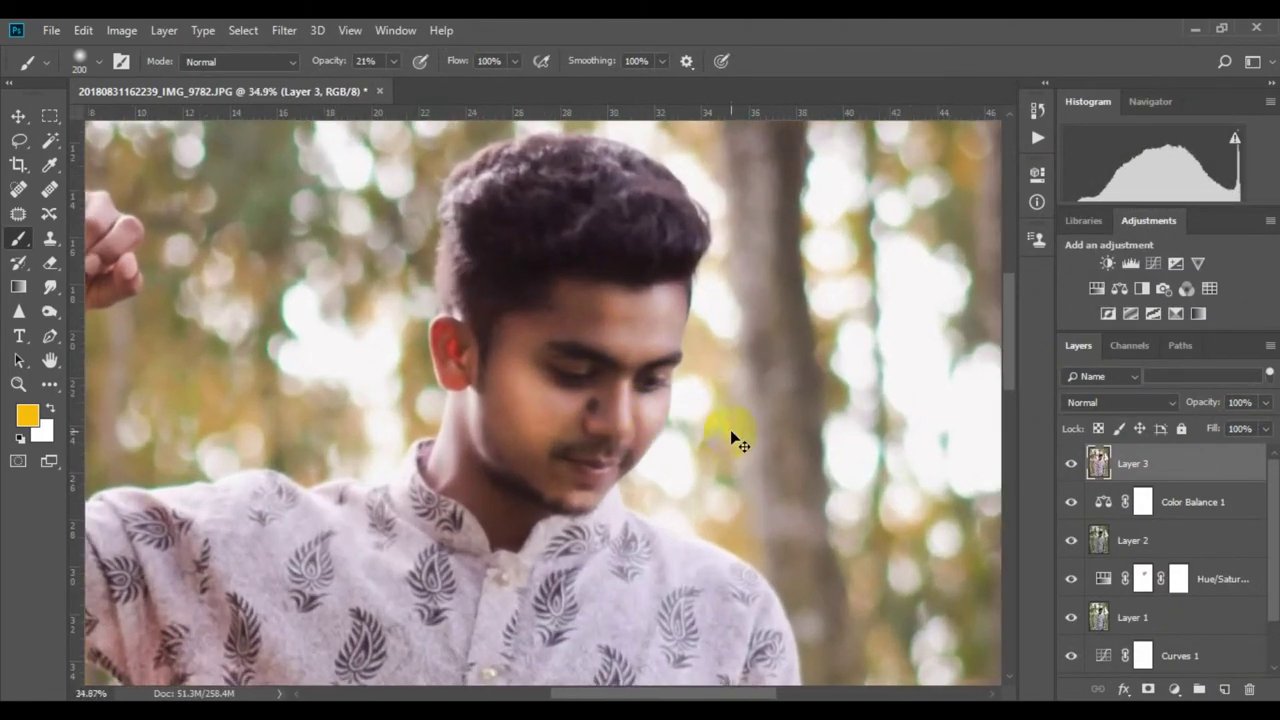
Step: Duplicate Layer 3 and burn-darken the skin across the cheek
key(ctrl+j)
click(49, 311)
click(100, 329)
scroll(610, 357, up, 2)
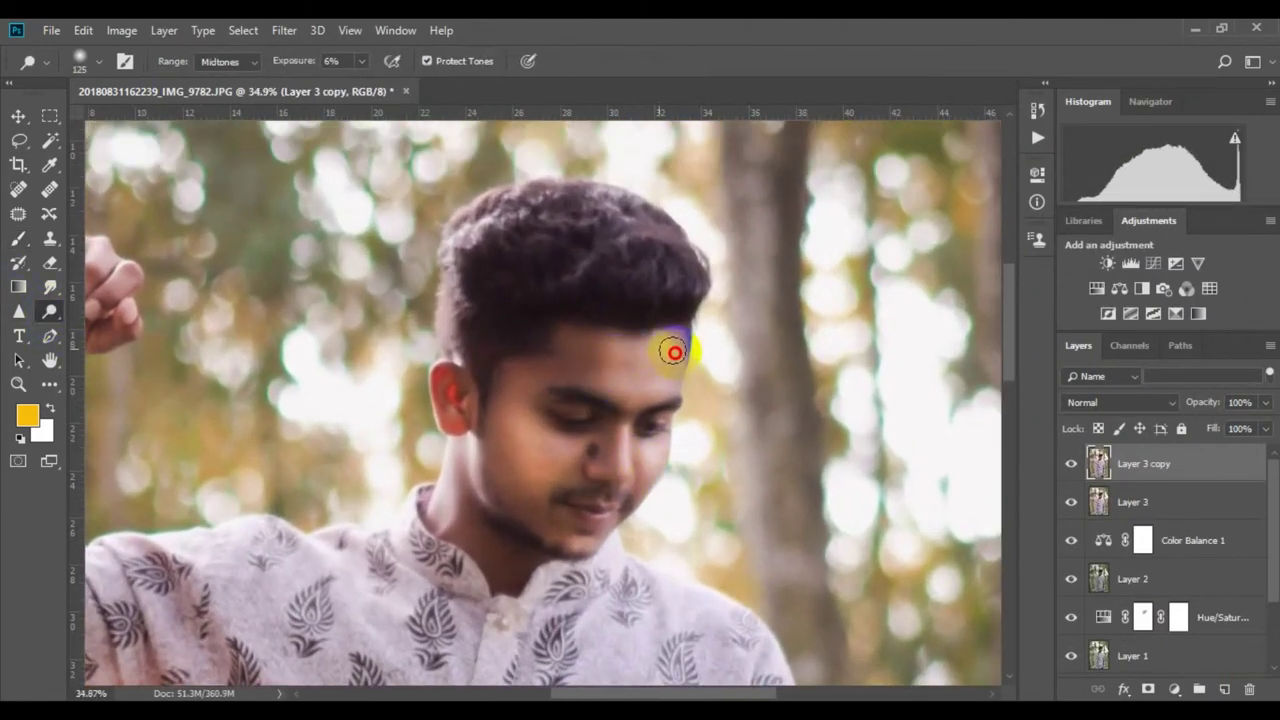
scroll(602, 396, down, 2)
drag(485, 387, 534, 388)
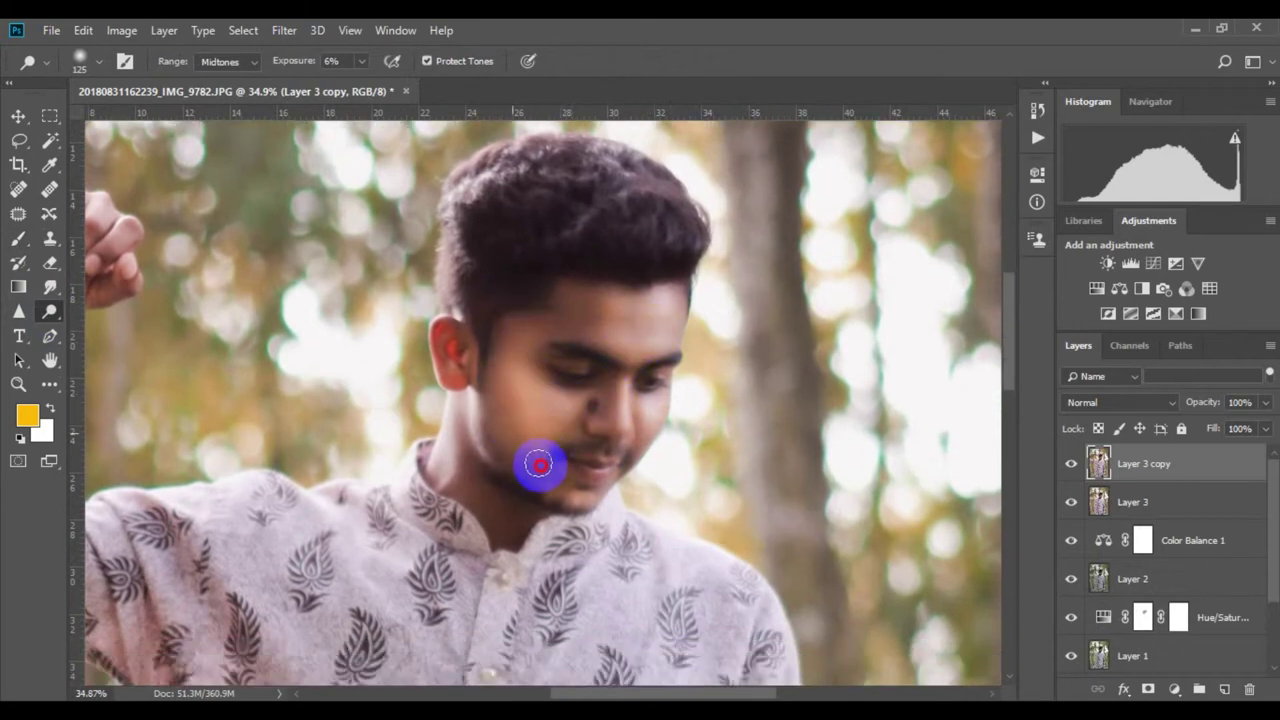
Step: Burn the shadow under the eye, then the jaw and raised fist
scroll(540, 430, down, 4)
scroll(441, 366, up, 3)
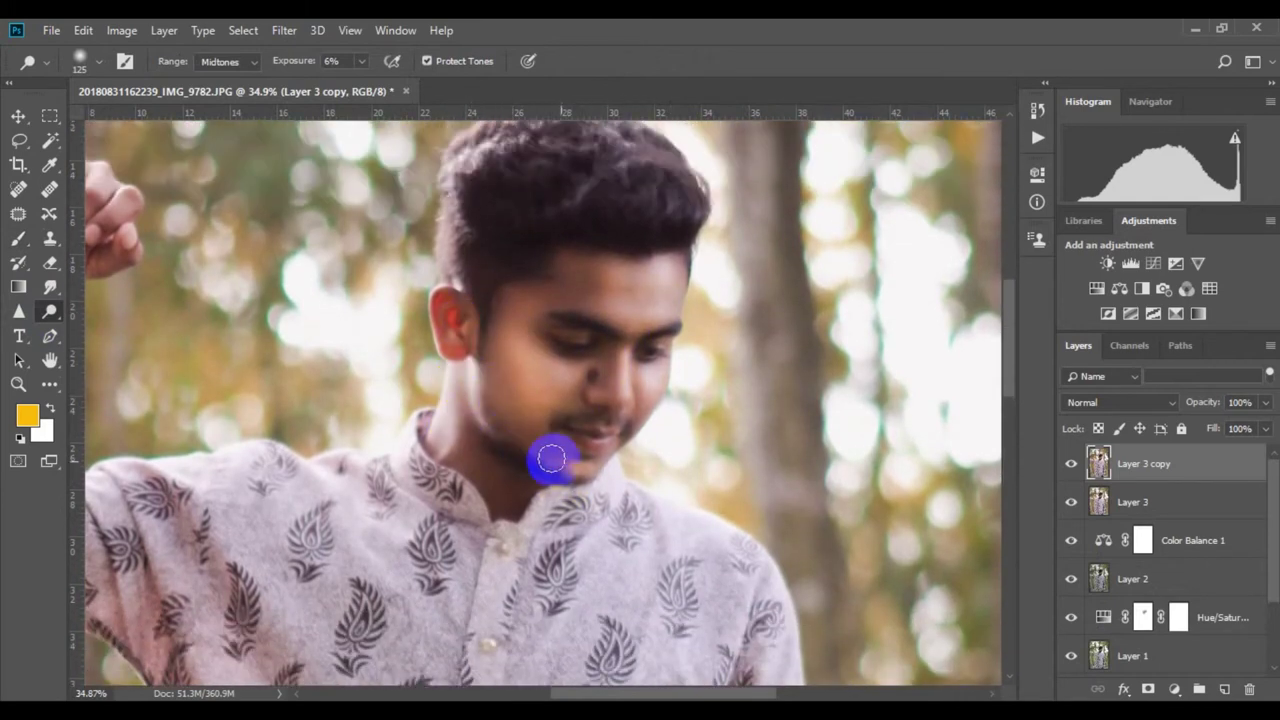
drag(580, 362, 670, 352)
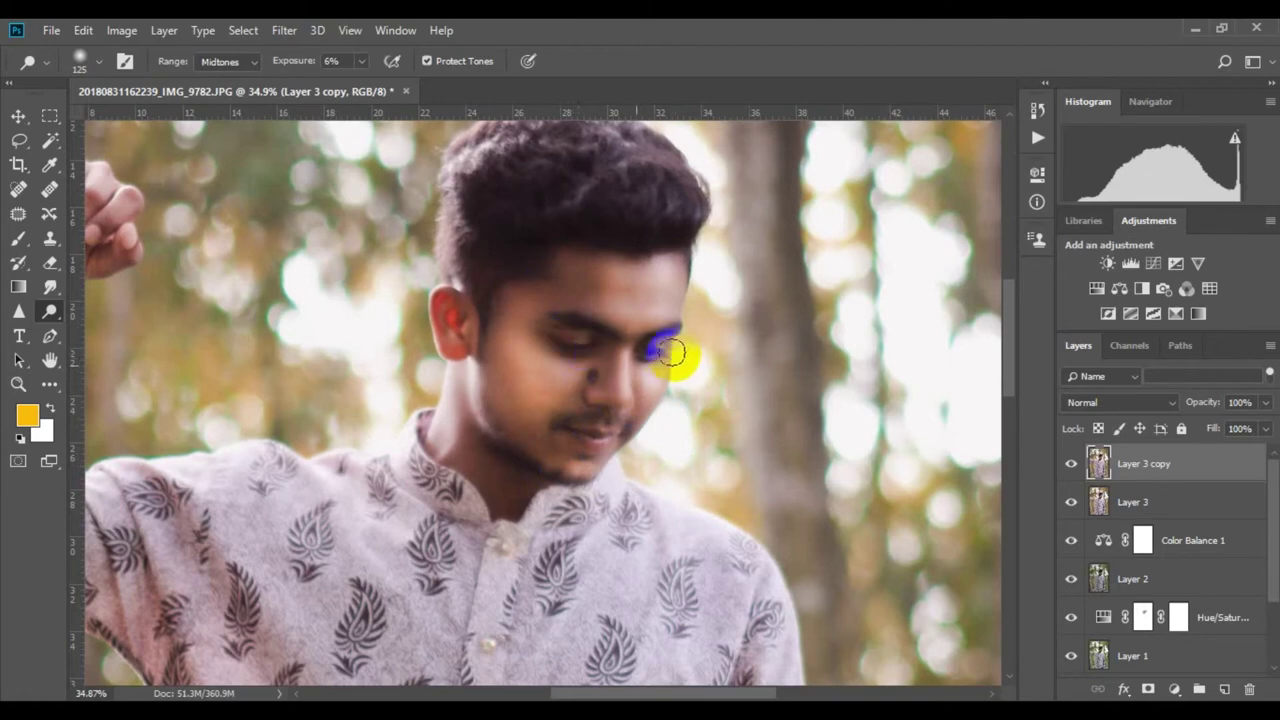
scroll(613, 346, down, 3)
scroll(598, 320, up, 2)
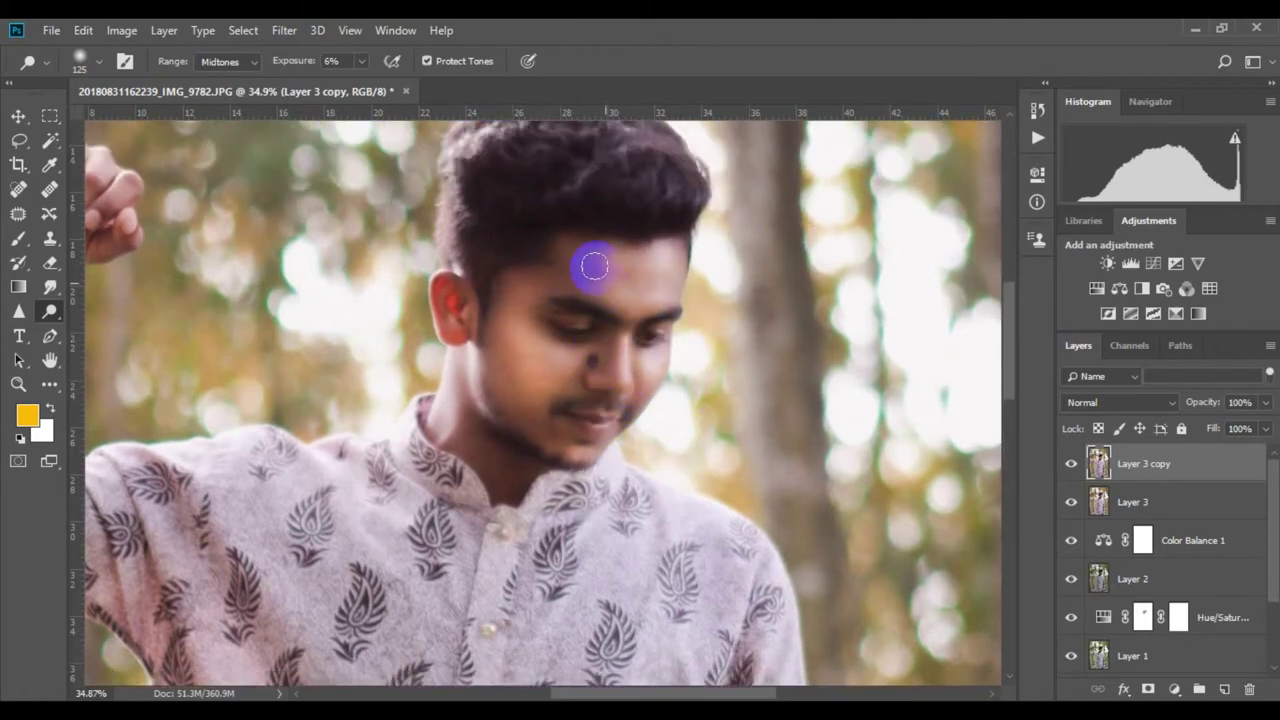
scroll(495, 360, down, 2)
scroll(666, 494, down, 3)
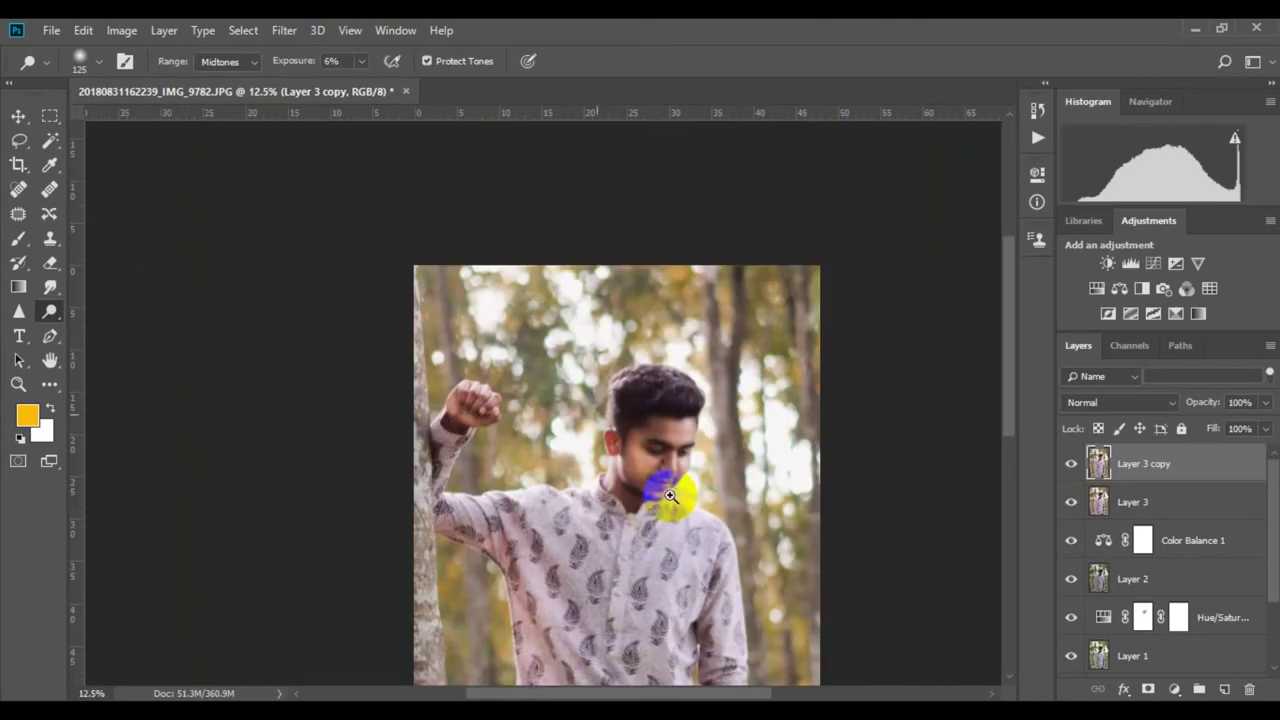
scroll(674, 357, down, 2)
scroll(669, 500, up, 3)
scroll(623, 512, down, 1)
scroll(623, 512, up, 3)
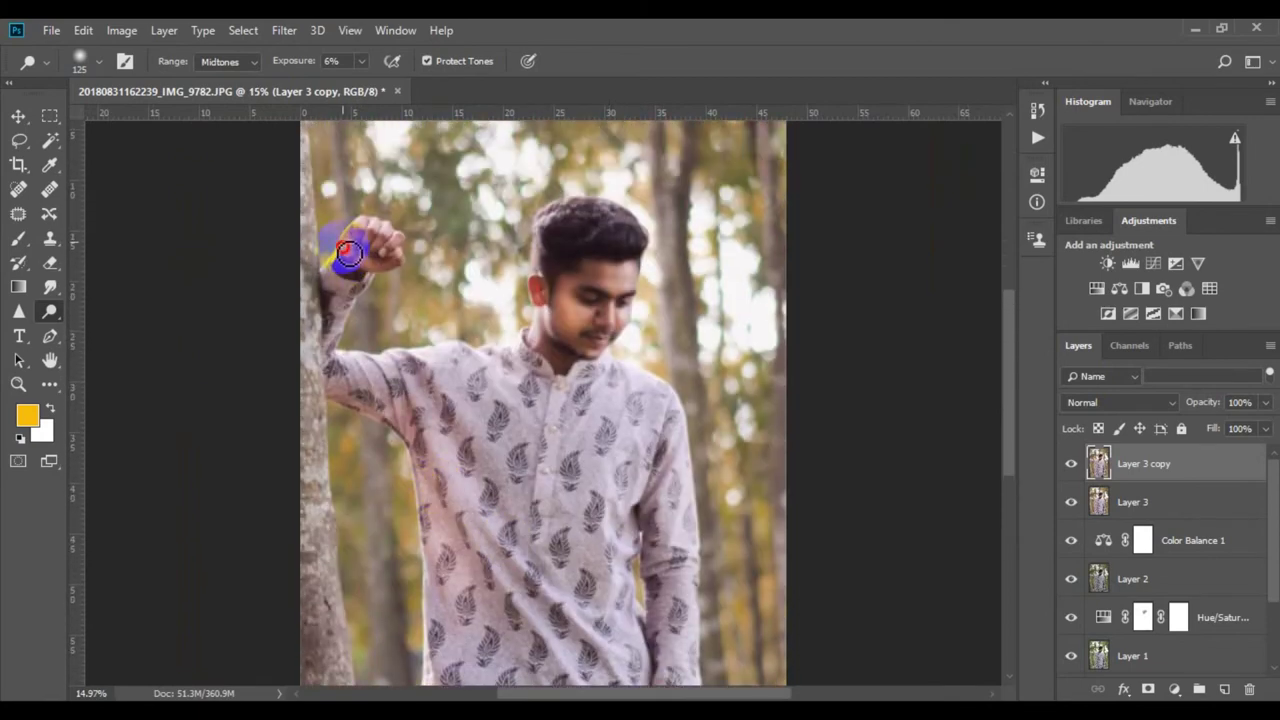
scroll(395, 251, down, 3)
scroll(632, 485, up, 2)
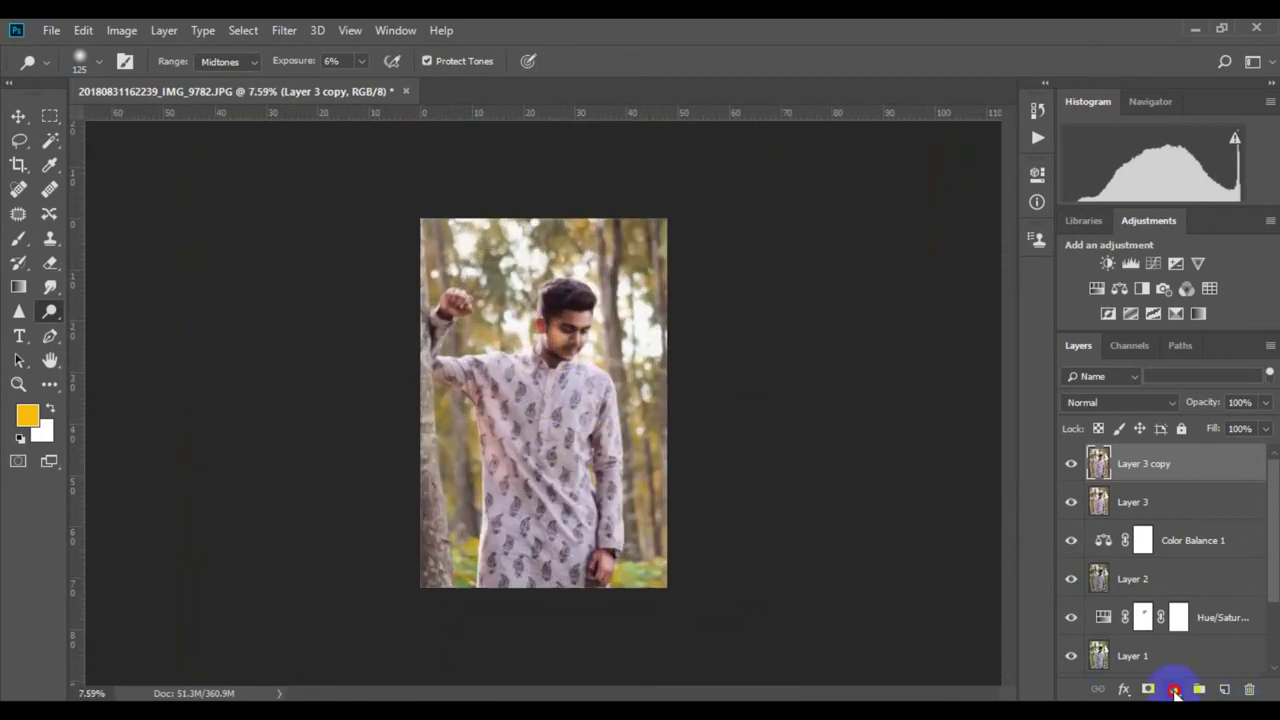
Step: Add a Hue/Saturation 2 layer and reset its master Lightness to 0
click(1175, 690)
click(1183, 509)
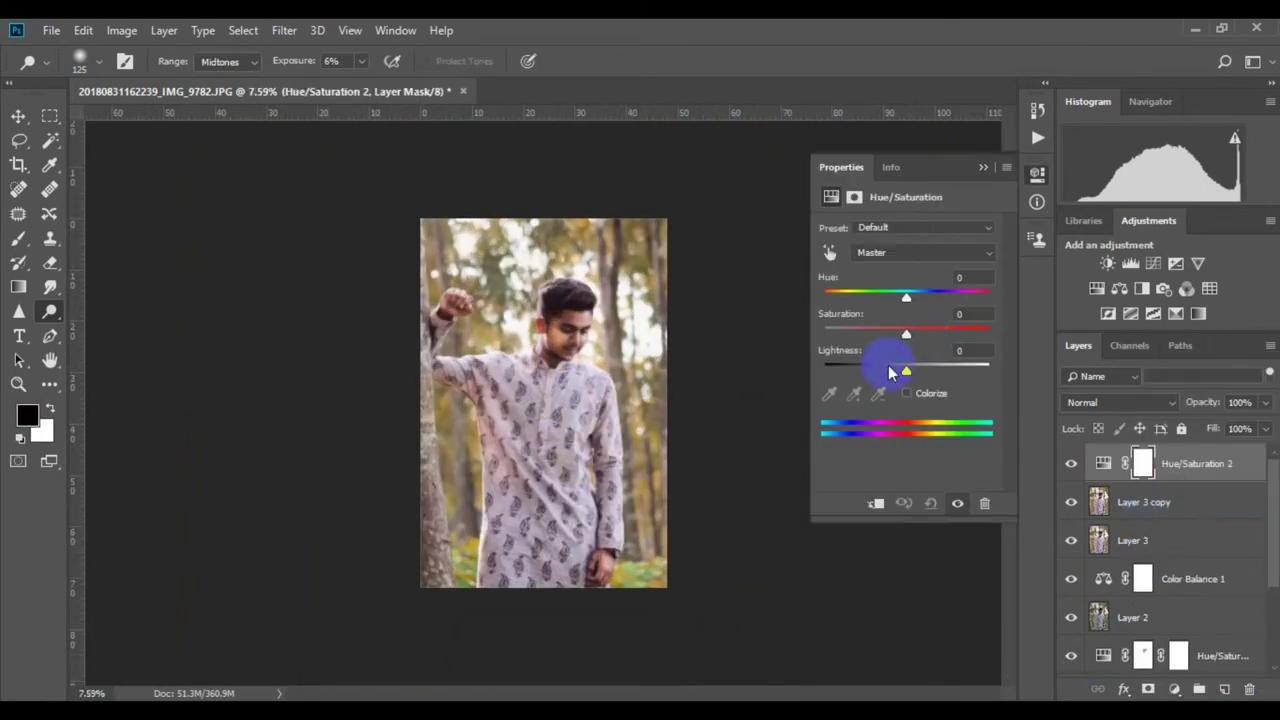
drag(906, 366, 902, 330)
drag(906, 298, 901, 299)
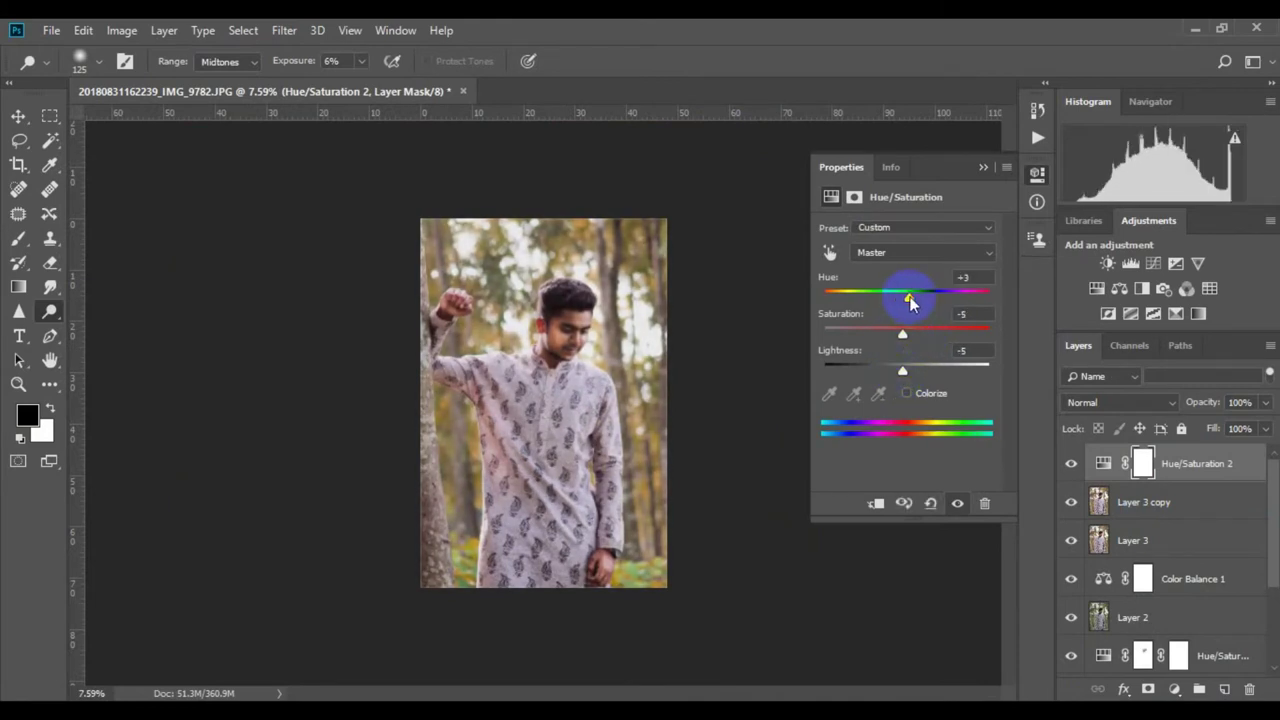
text(0)
click(962, 350)
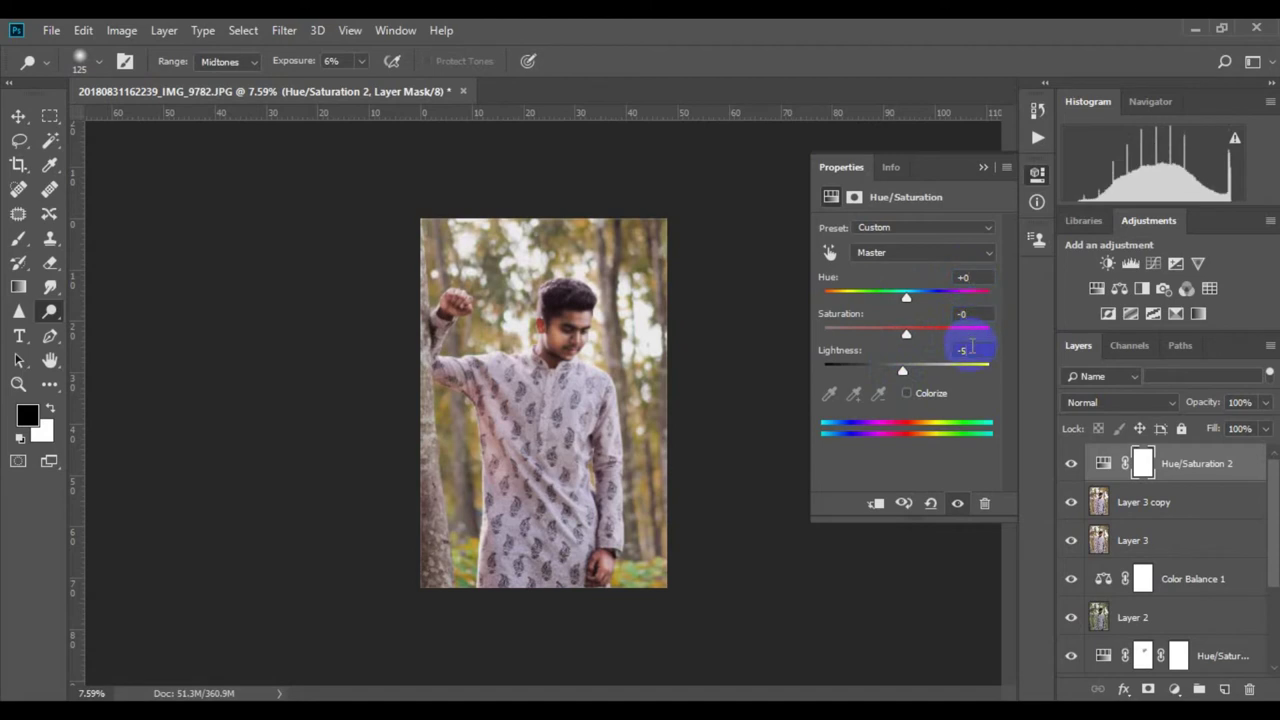
text(-0)
Step: Keep the Custom preset, preview Colorize, and sample a background colour with the eyedropper
click(920, 227)
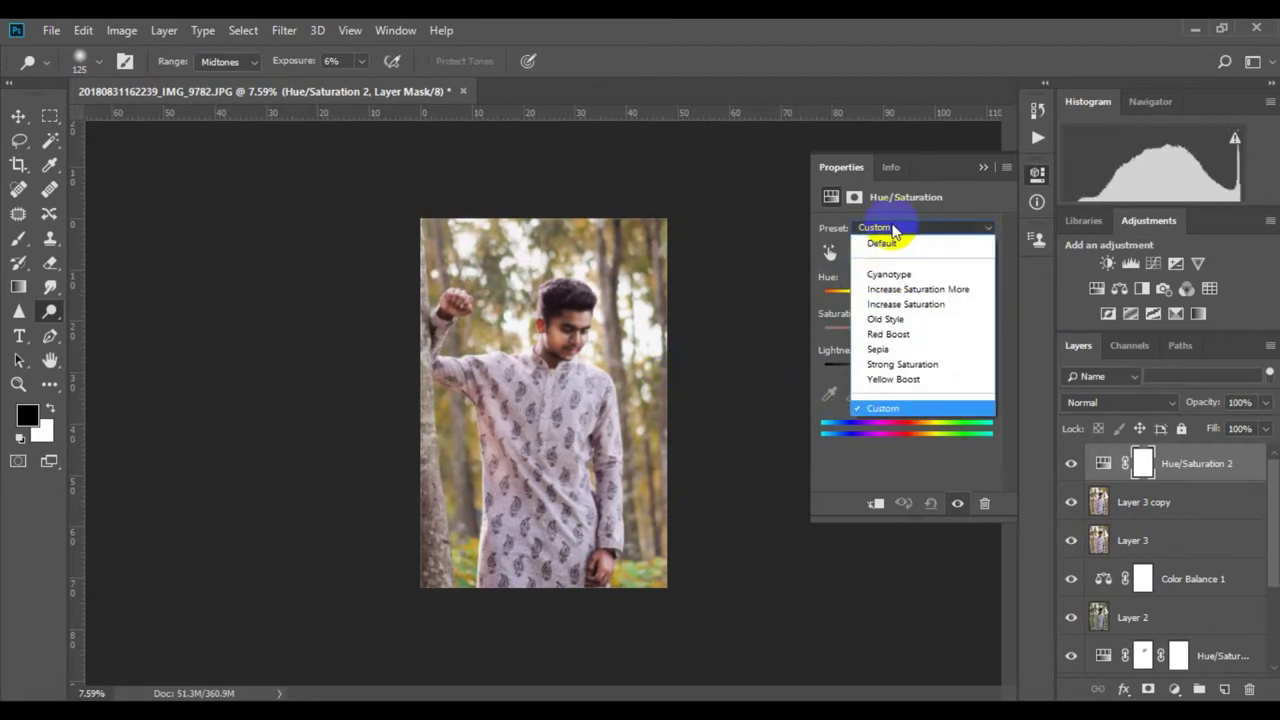
click(882, 243)
click(906, 393)
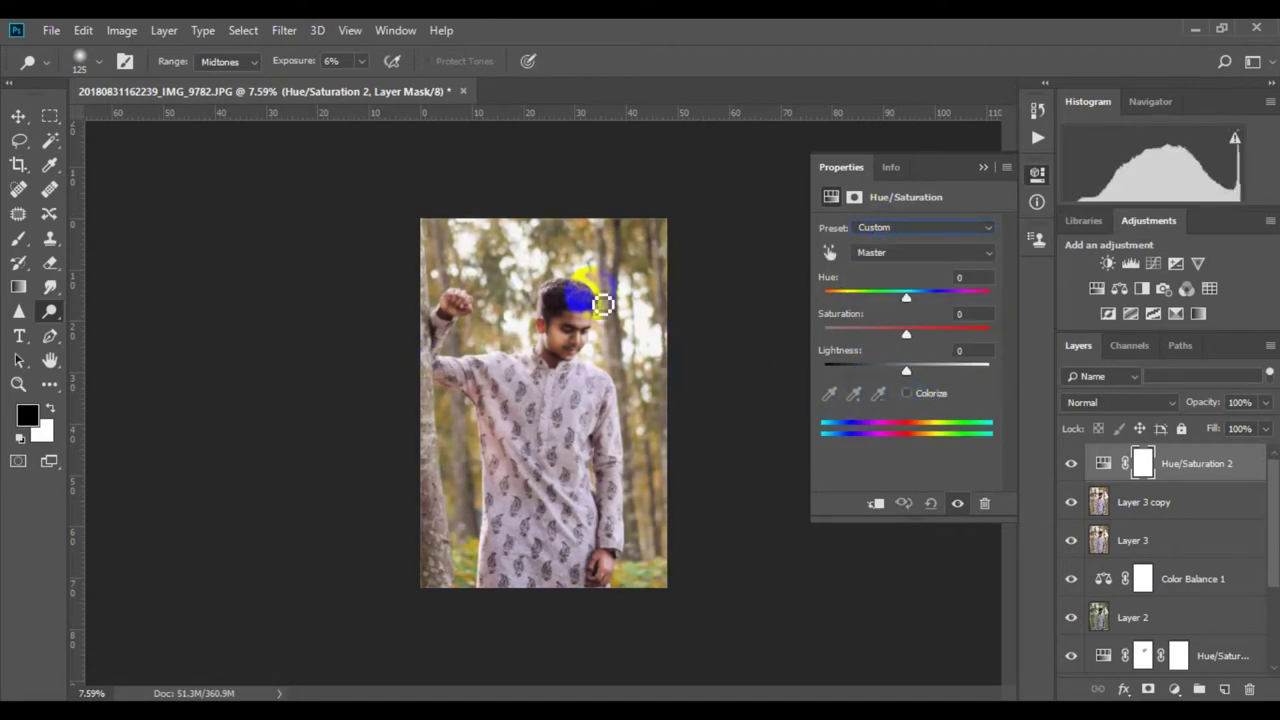
click(52, 165)
click(571, 252)
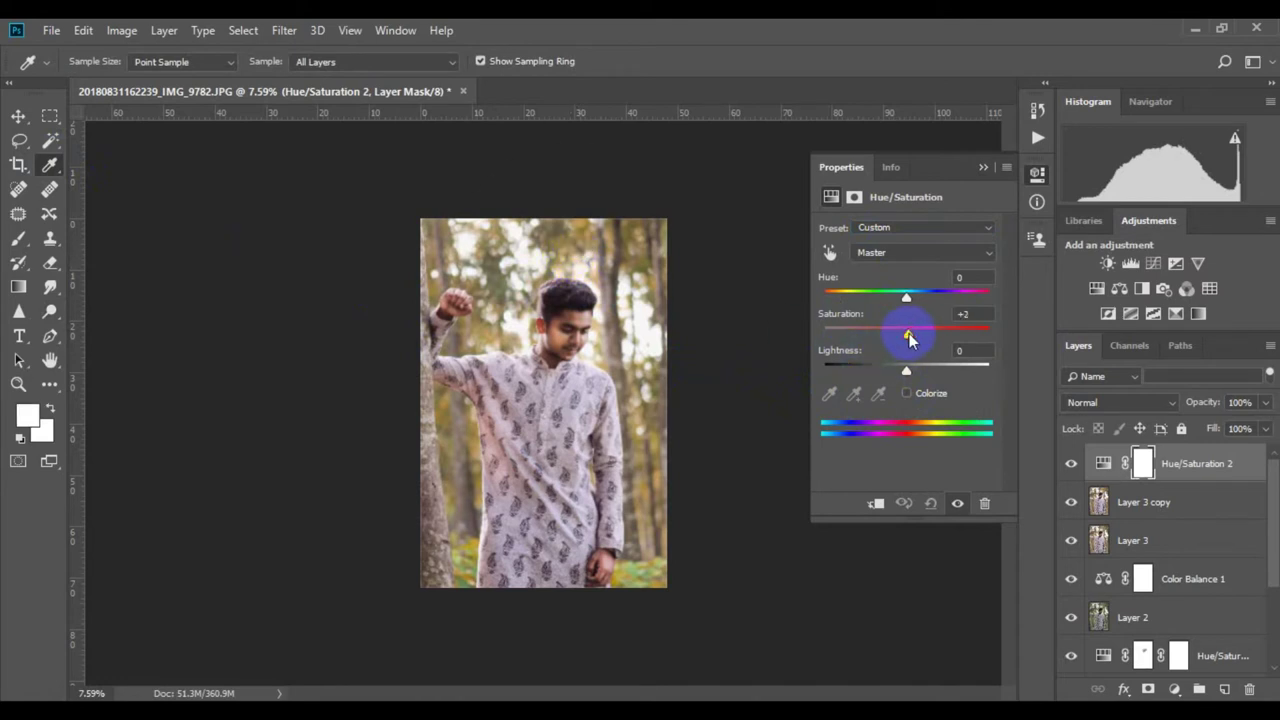
Step: Target Yellows, add the foliage to the range, and set Yellows hue to -14
click(920, 252)
click(885, 289)
click(854, 393)
click(648, 277)
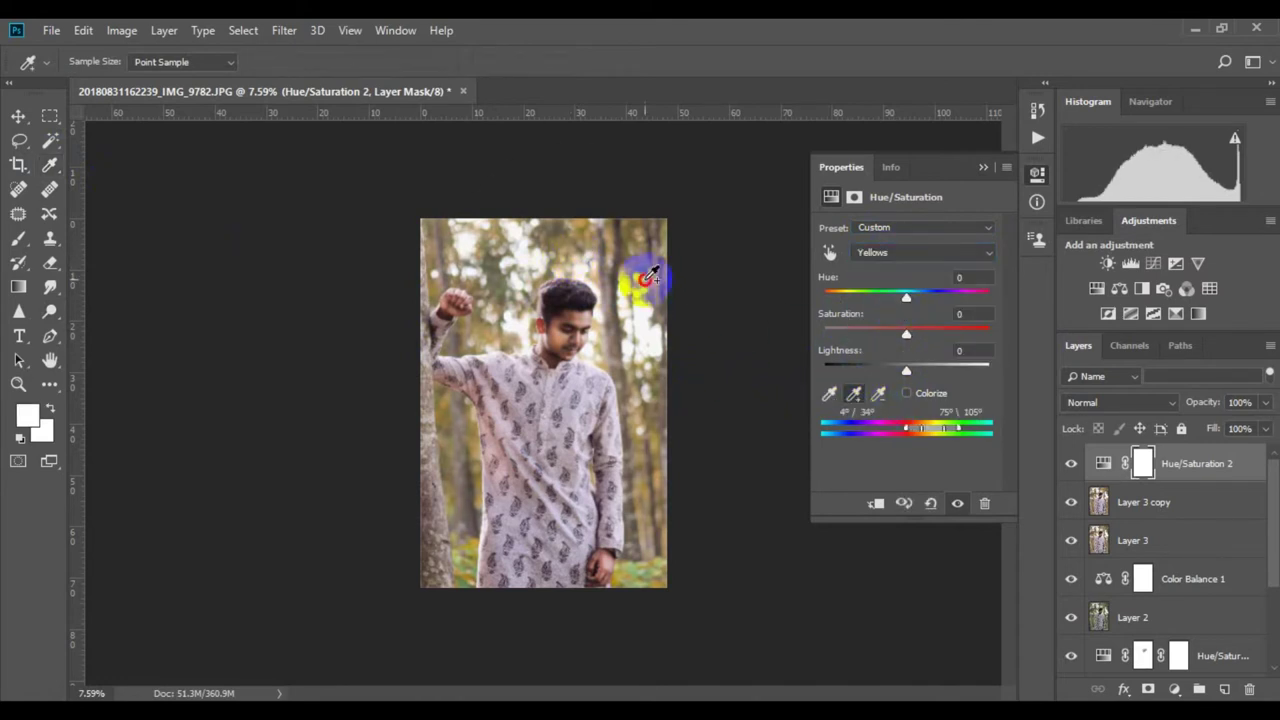
drag(921, 340, 918, 336)
mouse_move(906, 298)
mouse_down()
mouse_move(892, 298)
mouse_move(910, 302)
mouse_up()
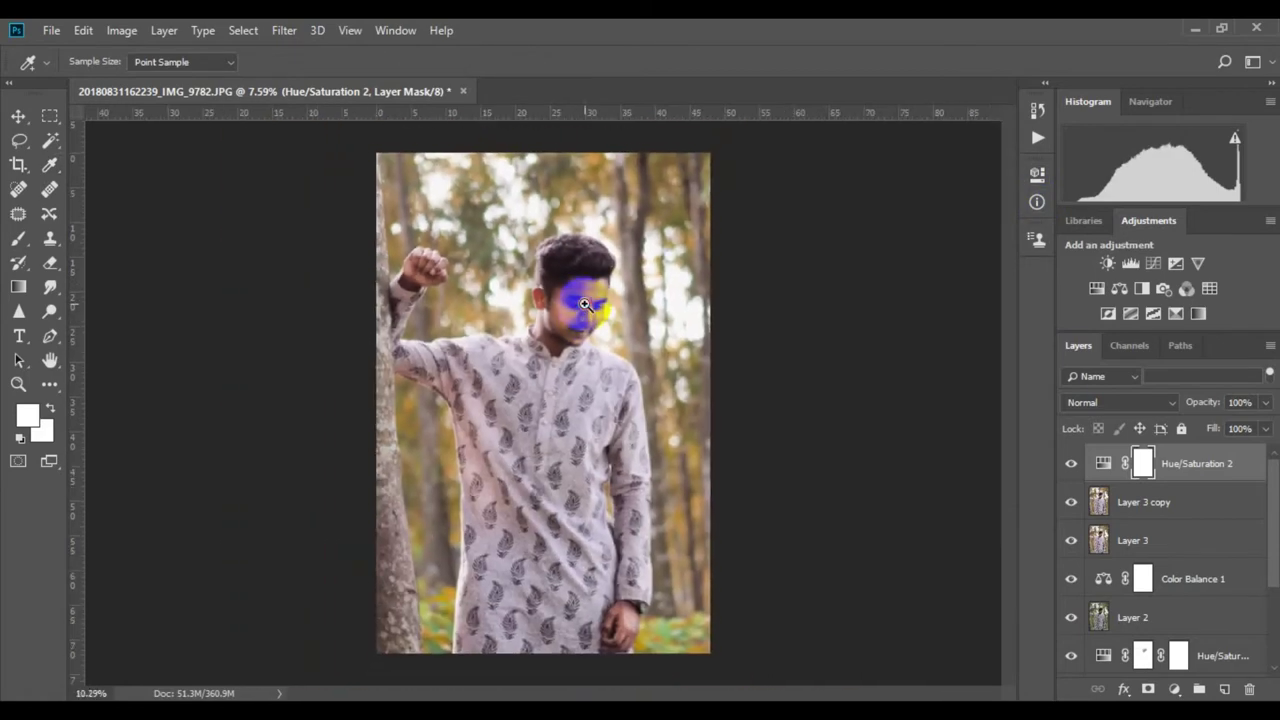
Step: Add a Channel Mixer layer, reducing red and adding green in Red, then select Blue output
click(1178, 688)
click(1115, 582)
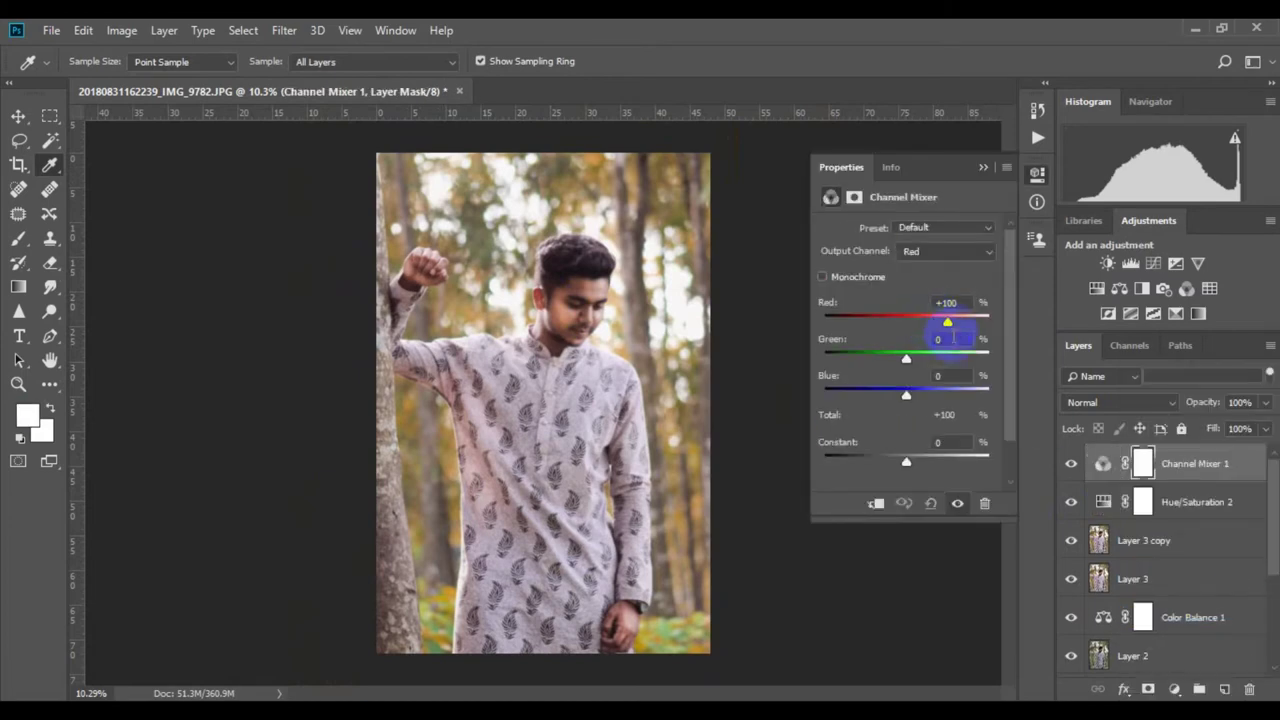
drag(947, 318, 947, 320)
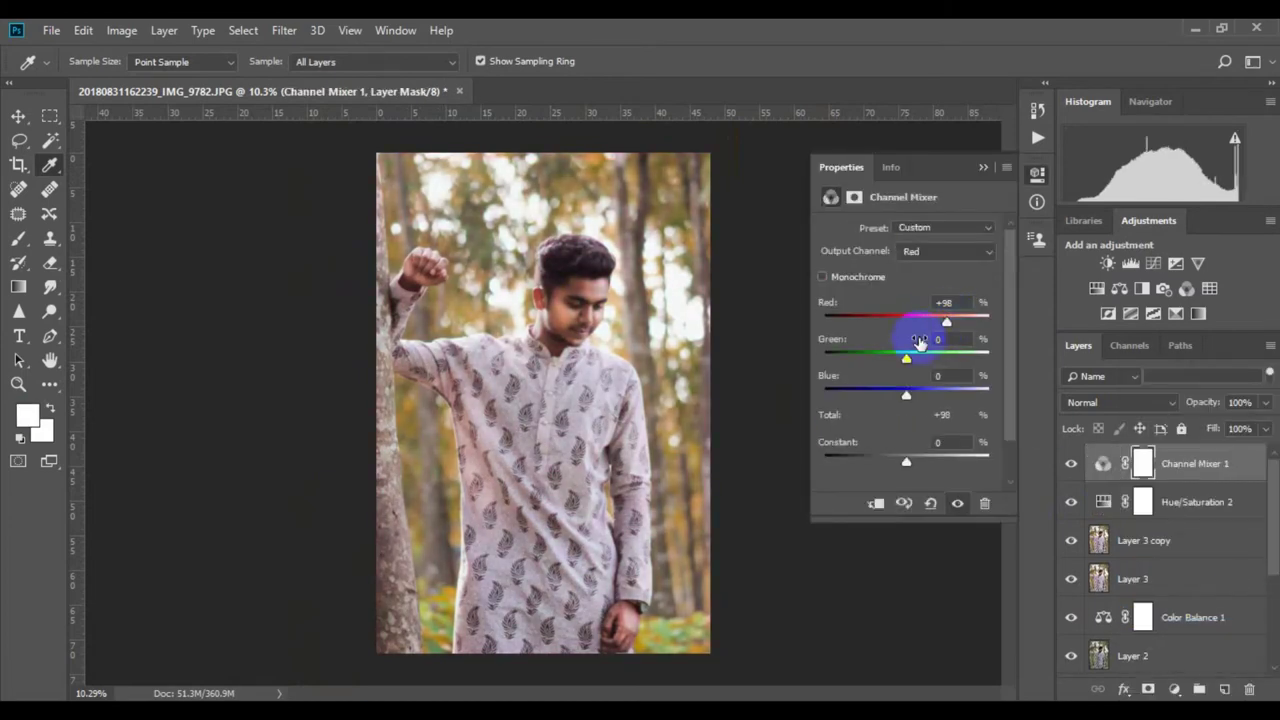
drag(906, 358, 908, 356)
click(940, 251)
click(935, 298)
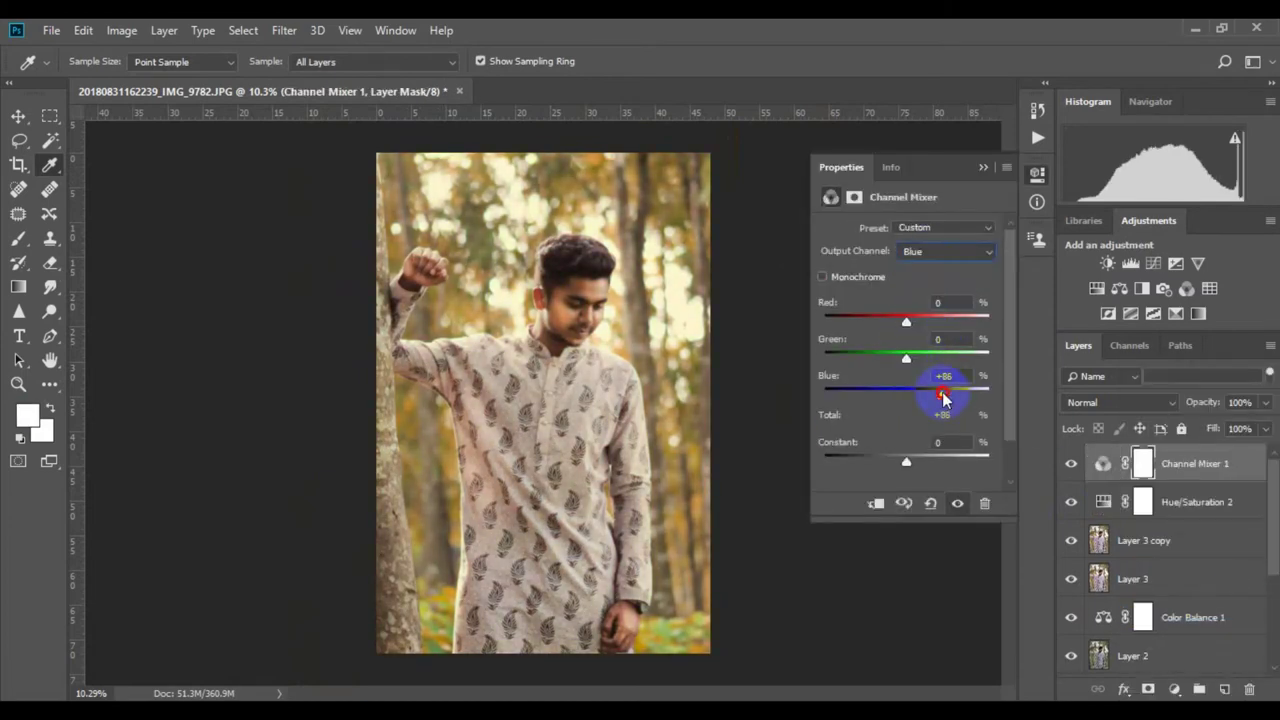
click(983, 167)
scroll(634, 349, up, 1)
scroll(634, 349, down, 2)
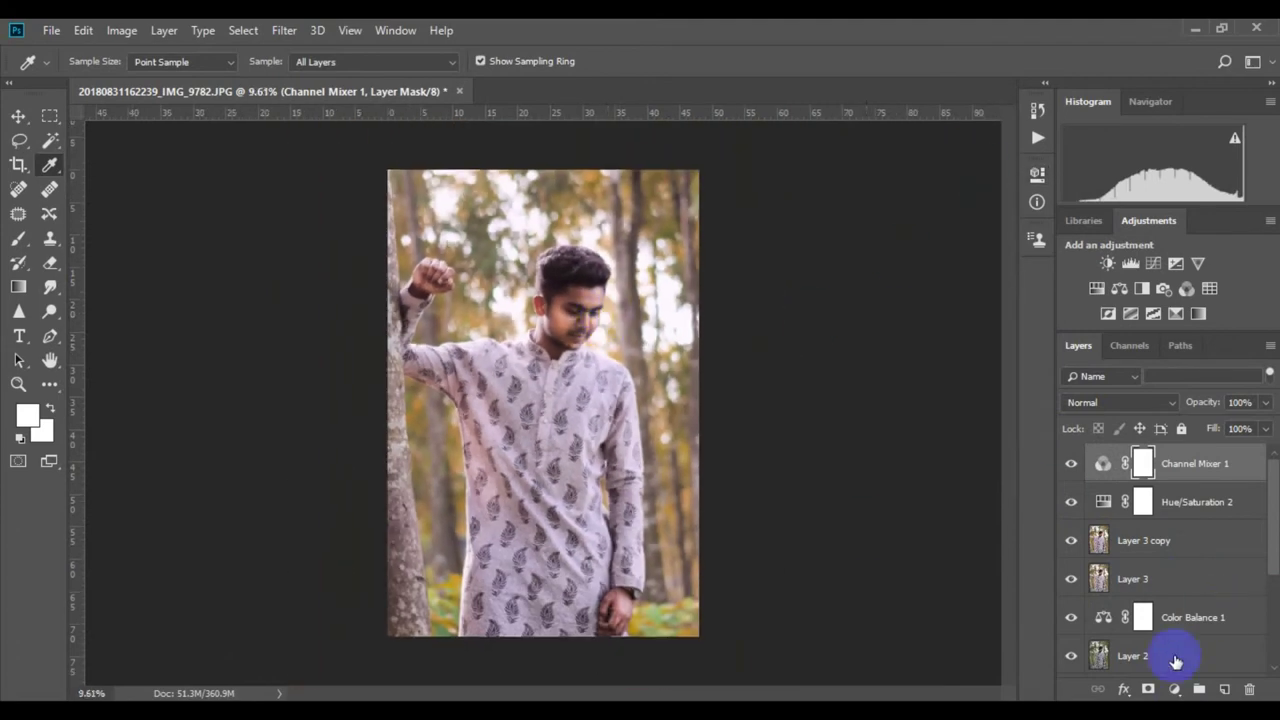
Step: Add a Curves layer raising the black point, and lower the Blue curve's top end
click(1174, 689)
click(1163, 443)
drag(857, 400, 868, 400)
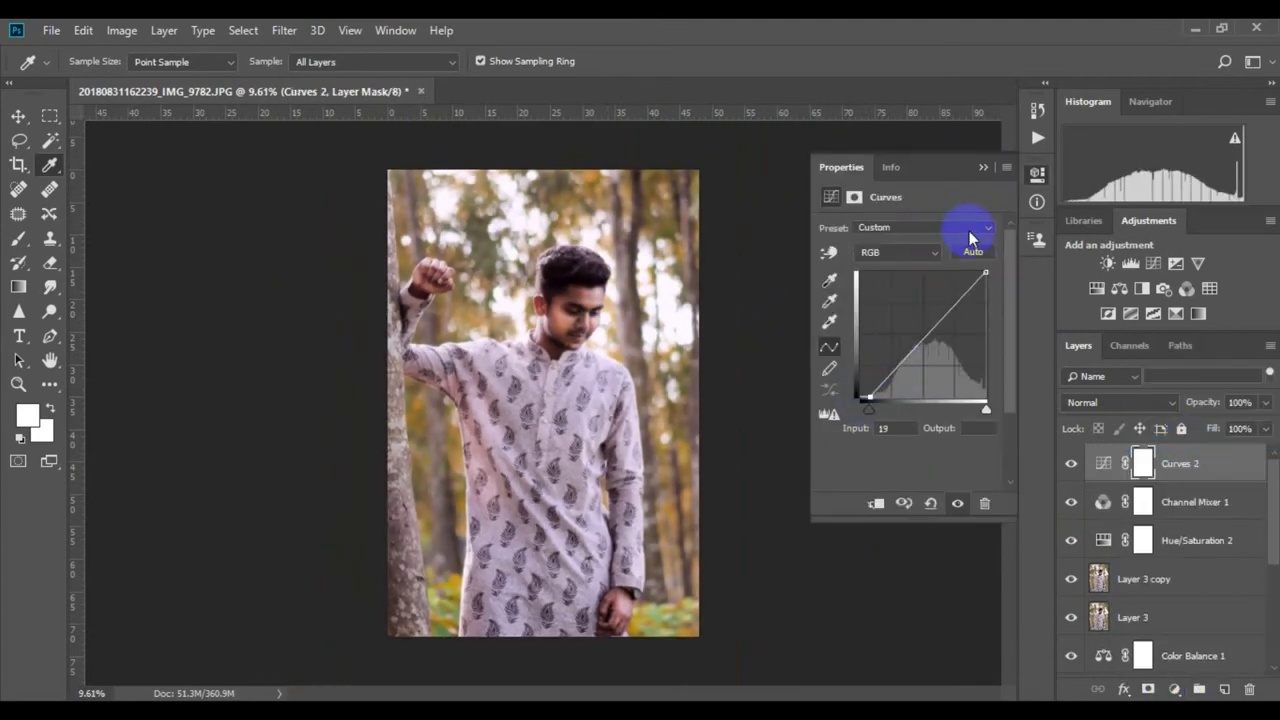
click(898, 252)
click(906, 312)
drag(986, 273, 985, 272)
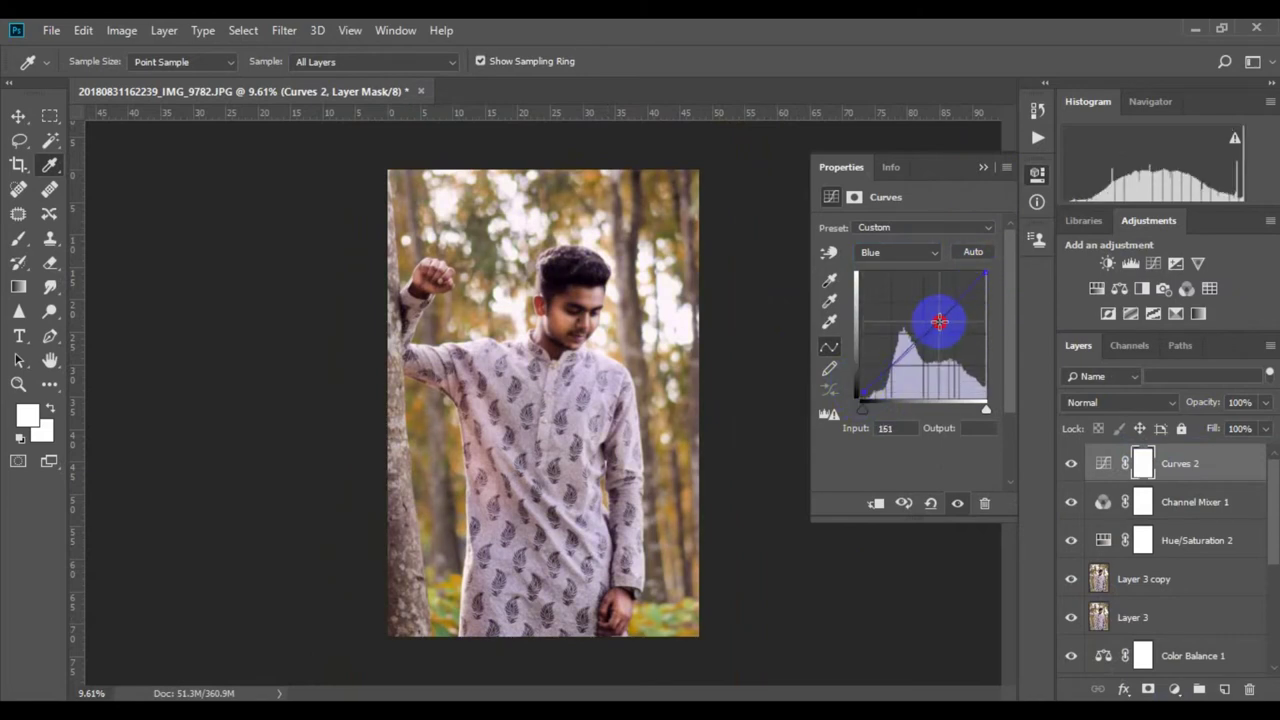
drag(857, 400, 866, 396)
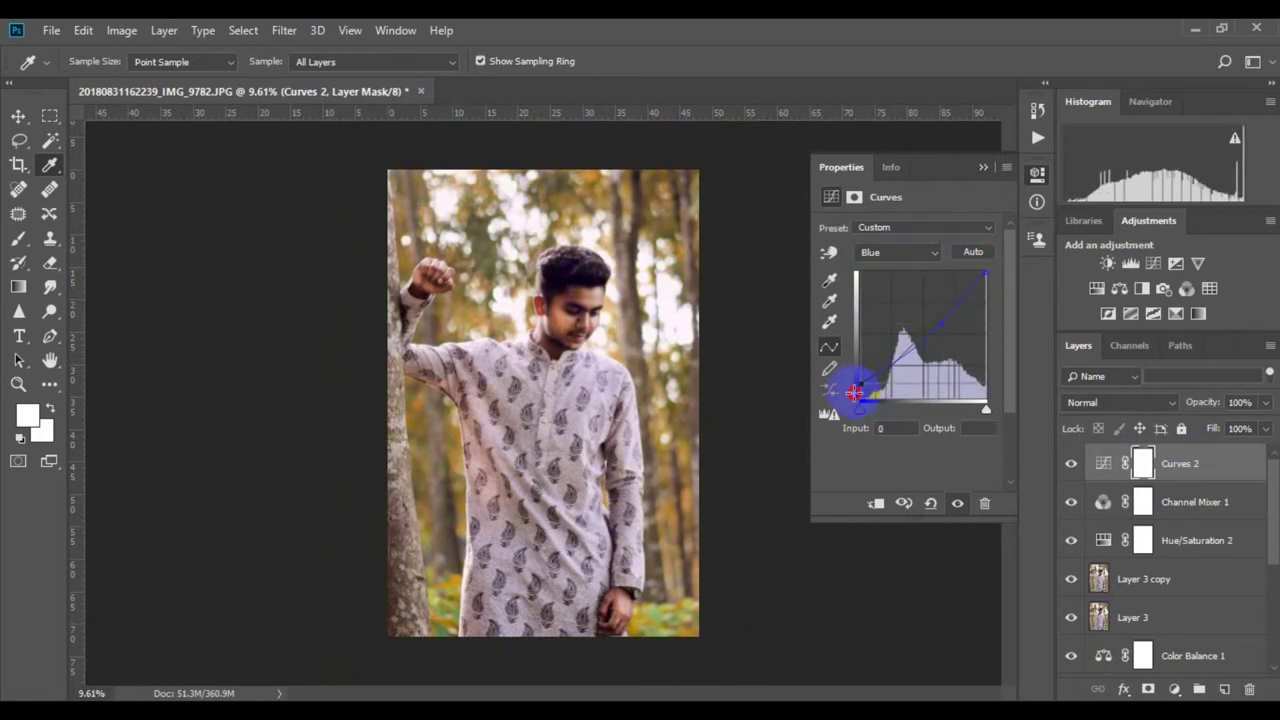
click(575, 316)
scroll(580, 316, down, 1)
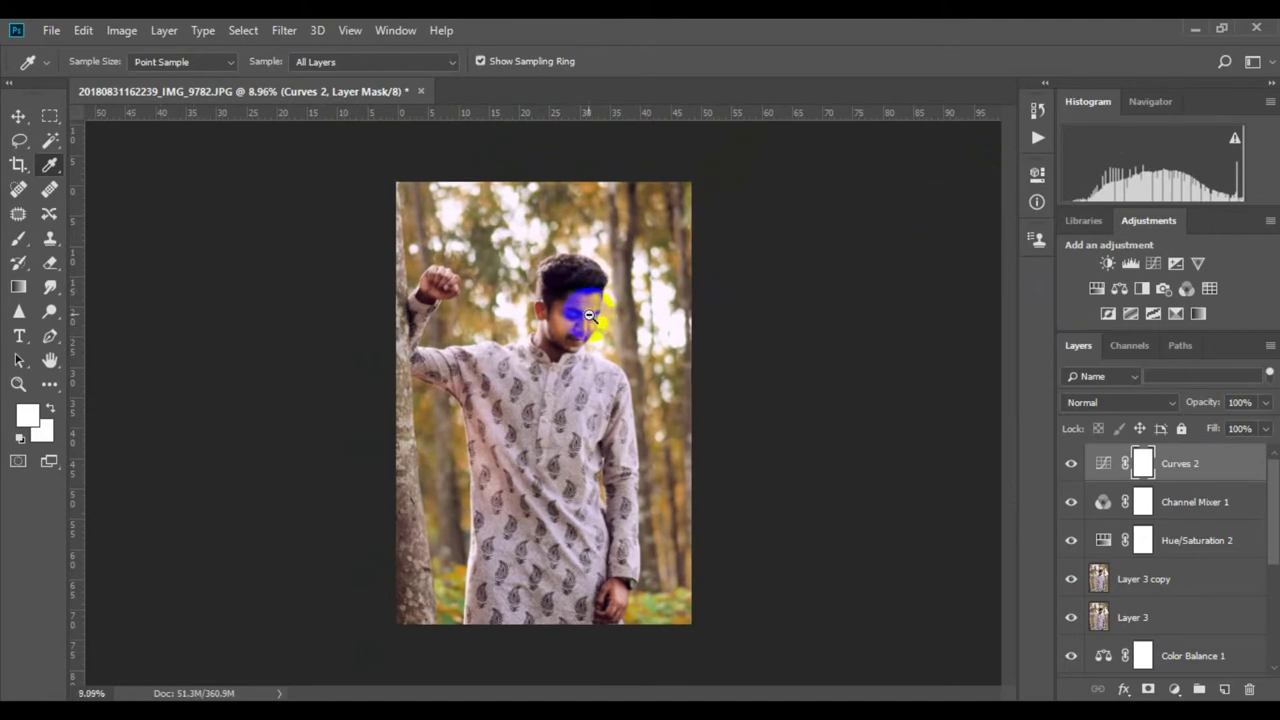
scroll(590, 316, up, 2)
Step: Add a Color Lookup adjustment layer using FoggyNight.3DL after previewing the Fuji ETERNA and REALA looks
click(1210, 289)
click(945, 230)
click(950, 284)
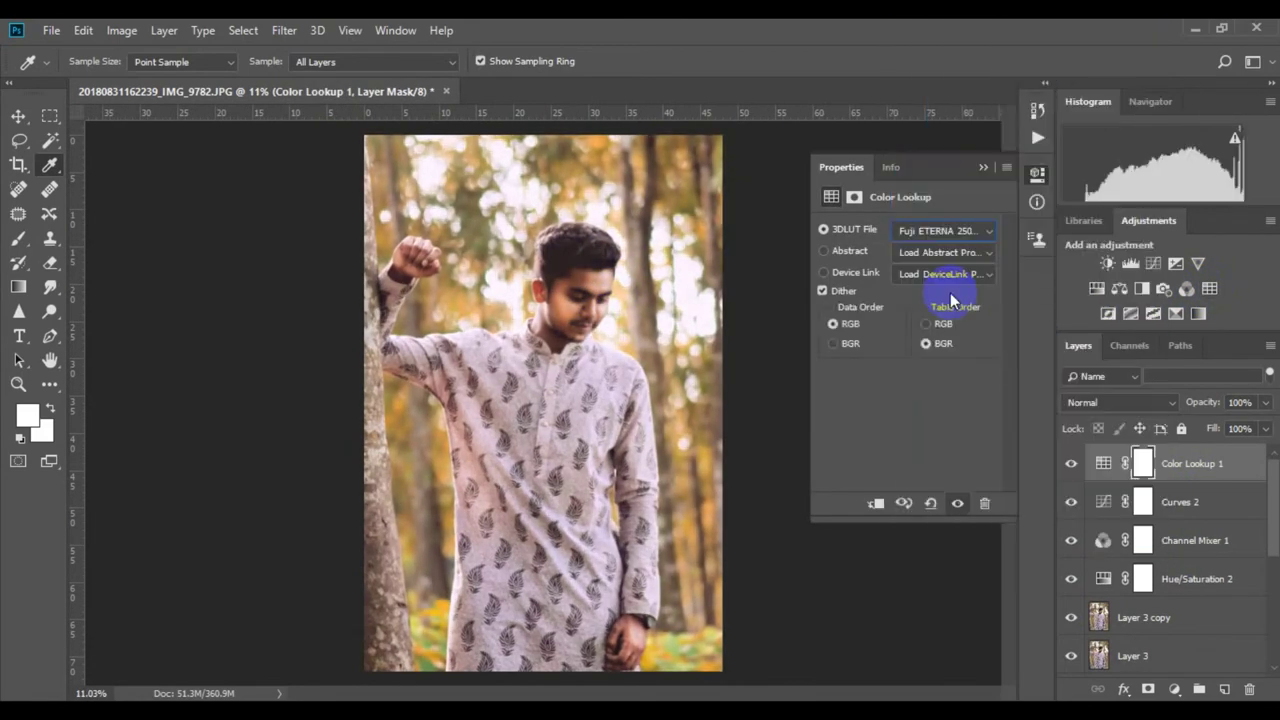
click(945, 230)
click(1000, 349)
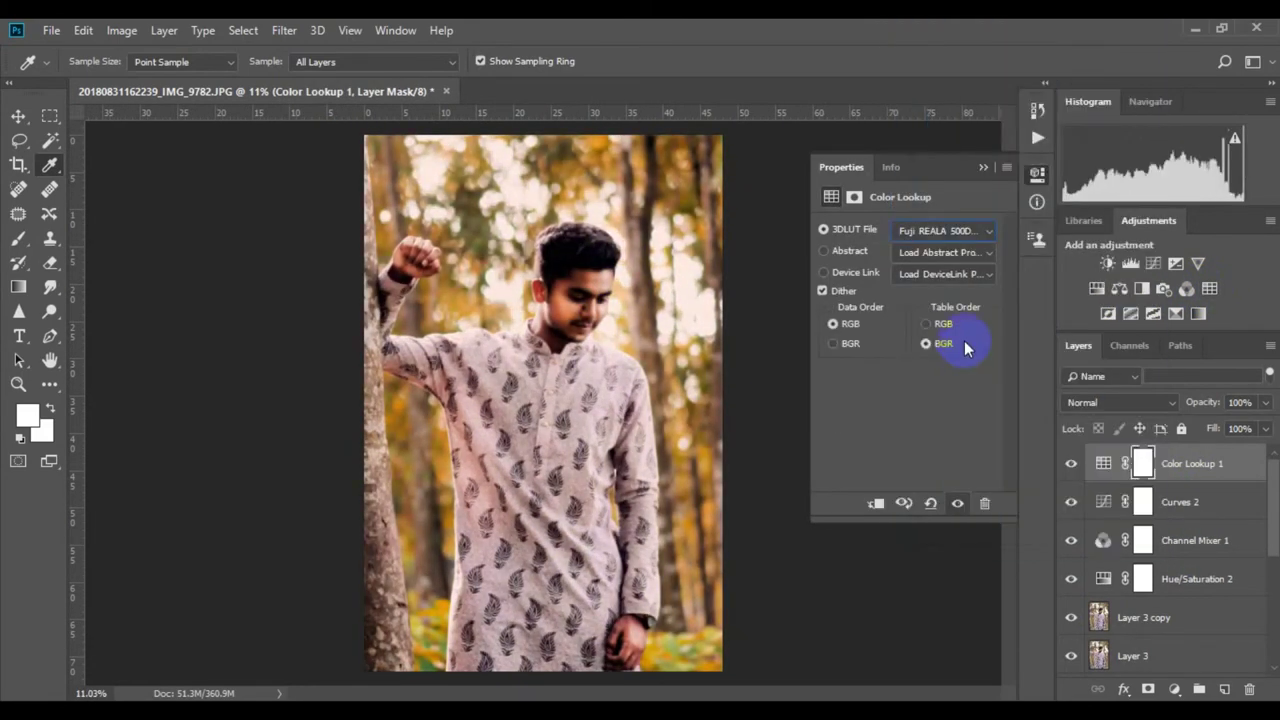
click(945, 230)
click(947, 260)
click(945, 231)
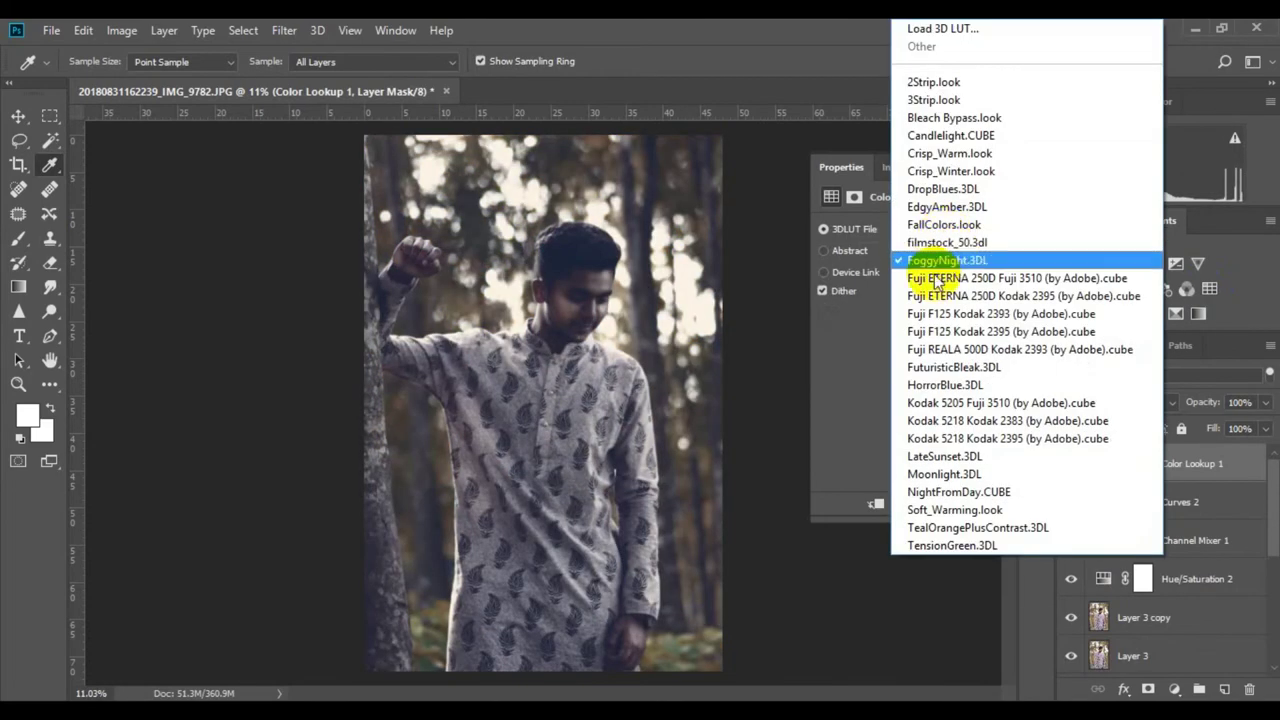
click(863, 251)
Step: Blend the FoggyNight lookup layer in Screen mode at 39% opacity
click(983, 168)
click(1125, 402)
click(1090, 165)
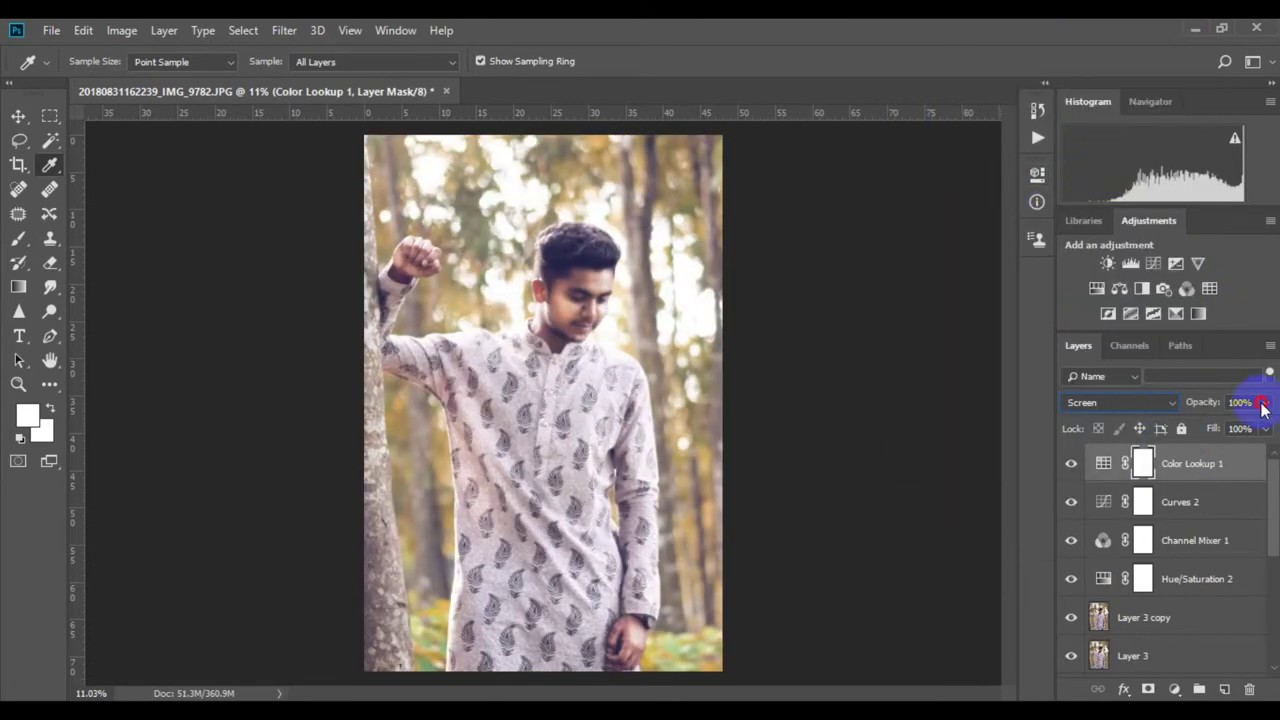
drag(1262, 404, 1212, 426)
click(1070, 464)
click(1070, 464)
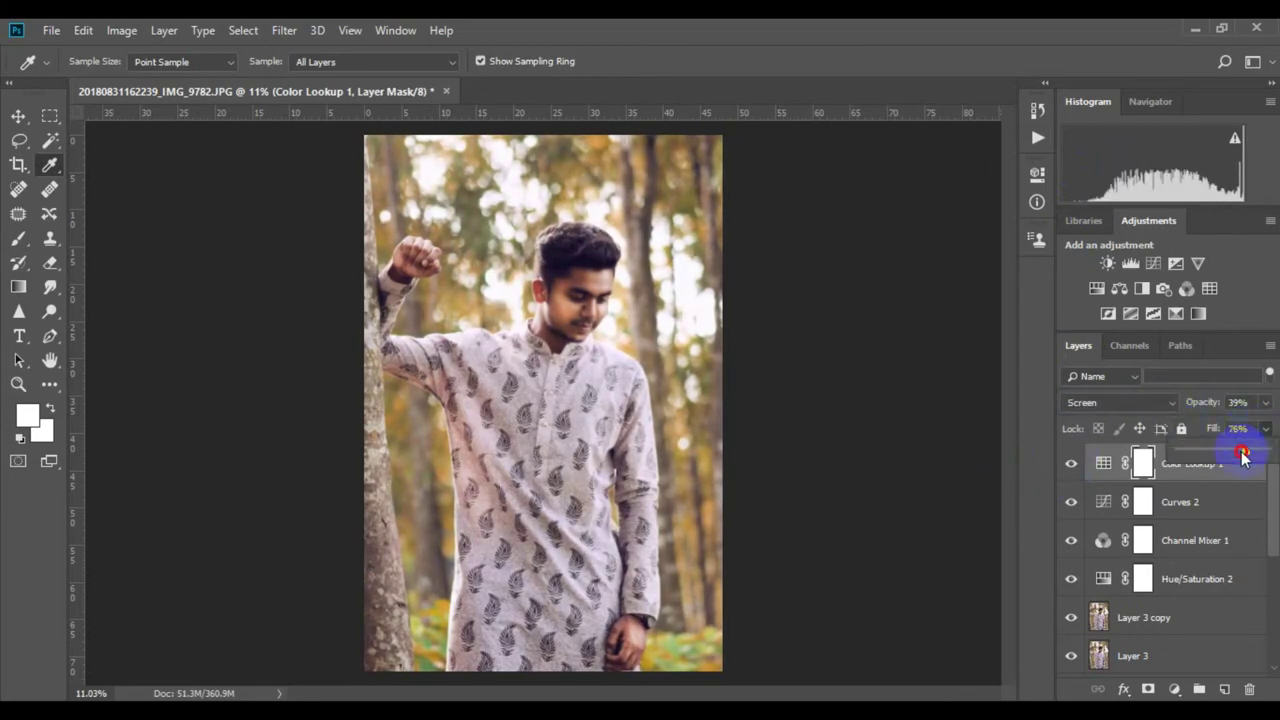
Step: Add a second Color Lookup layer with the Fuji F125 Kodak 2395 film look
click(1209, 288)
click(960, 229)
click(947, 260)
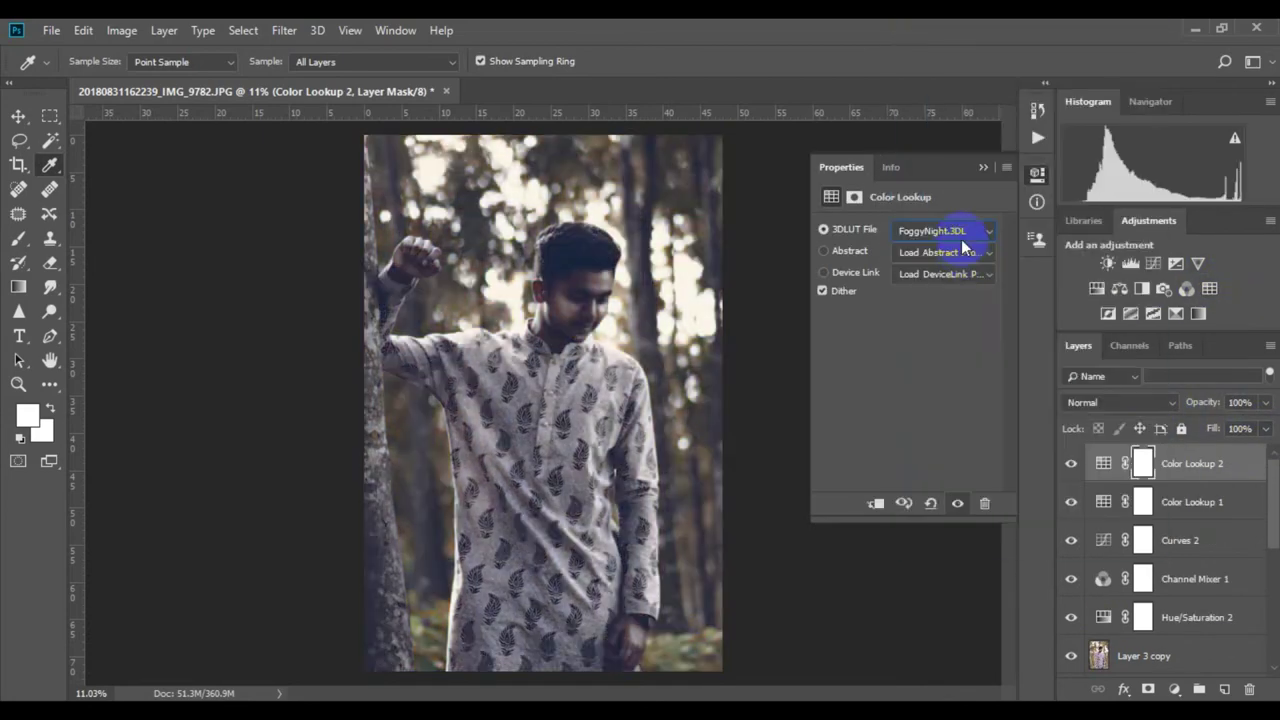
click(960, 232)
click(958, 331)
click(980, 163)
Step: Leave the film-look layer in Normal blend at 32% opacity after trying Soft Light, Overlay and Color Dodge
scroll(648, 414, down, 2)
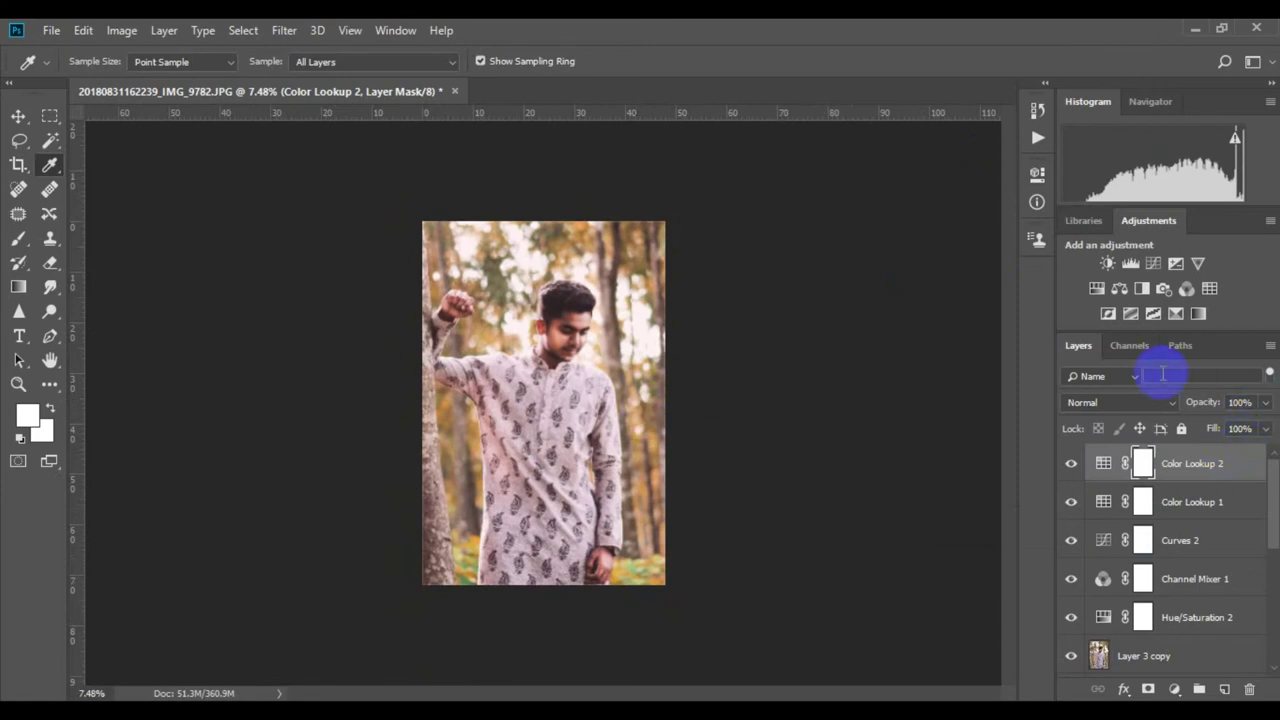
click(1118, 402)
click(1105, 250)
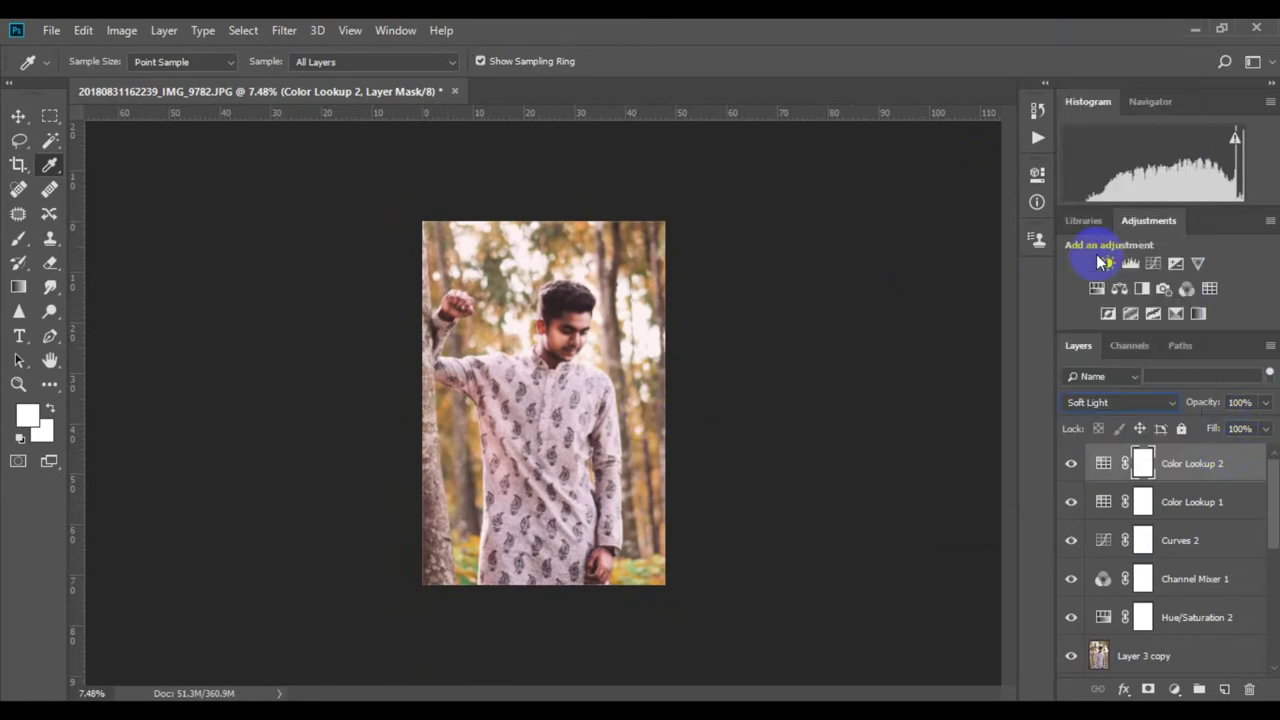
click(1113, 402)
click(1065, 440)
click(1094, 402)
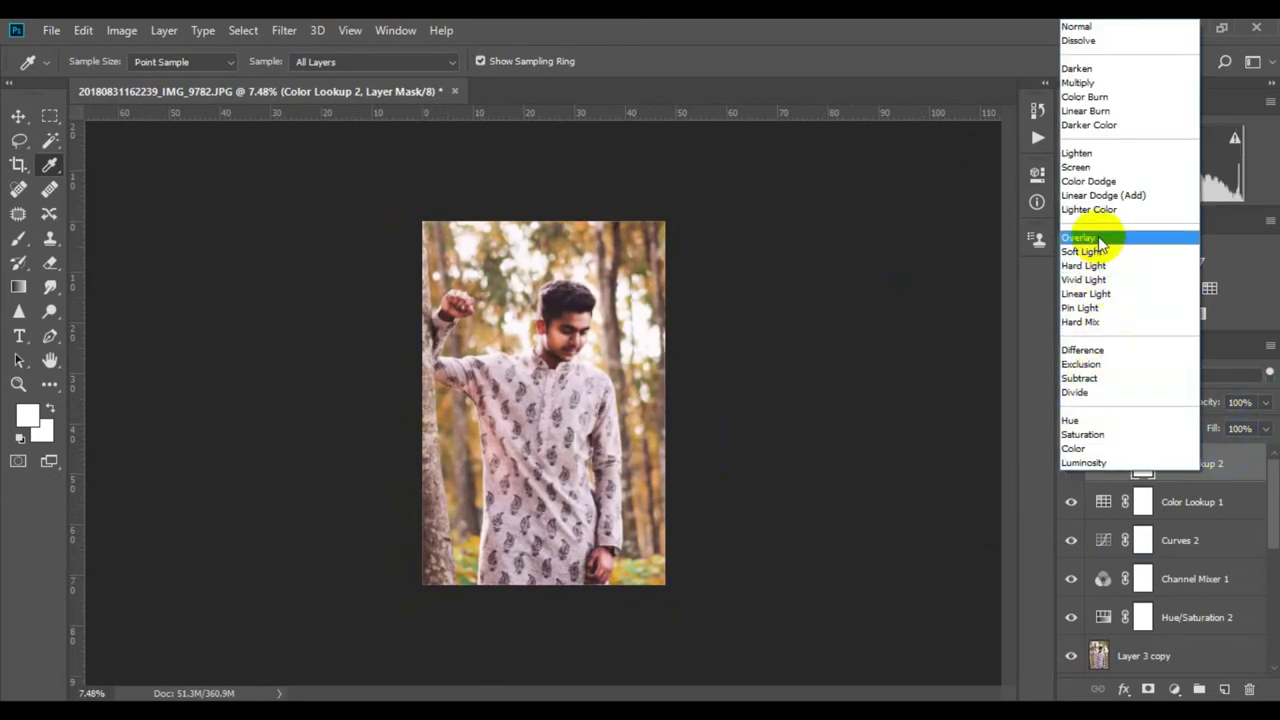
click(1098, 243)
scroll(1122, 398, up, 1)
scroll(1122, 398, up, 2)
click(1120, 404)
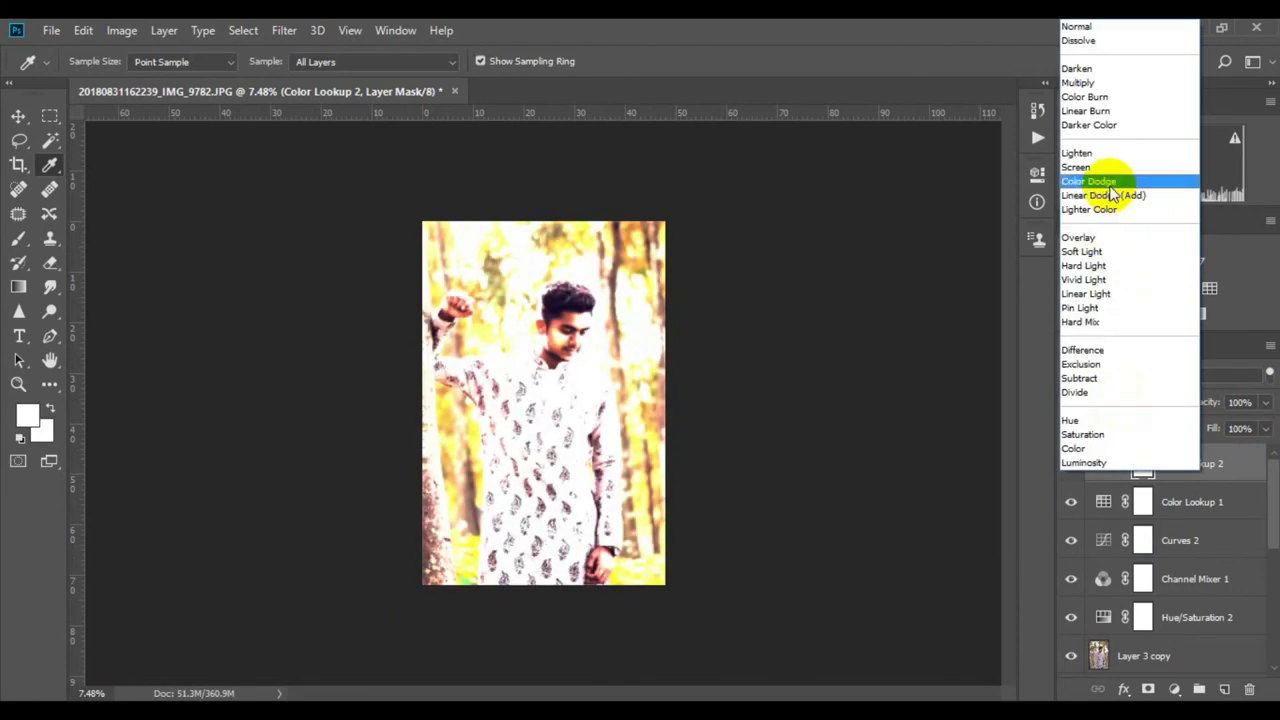
click(1100, 300)
click(1128, 400)
click(1090, 26)
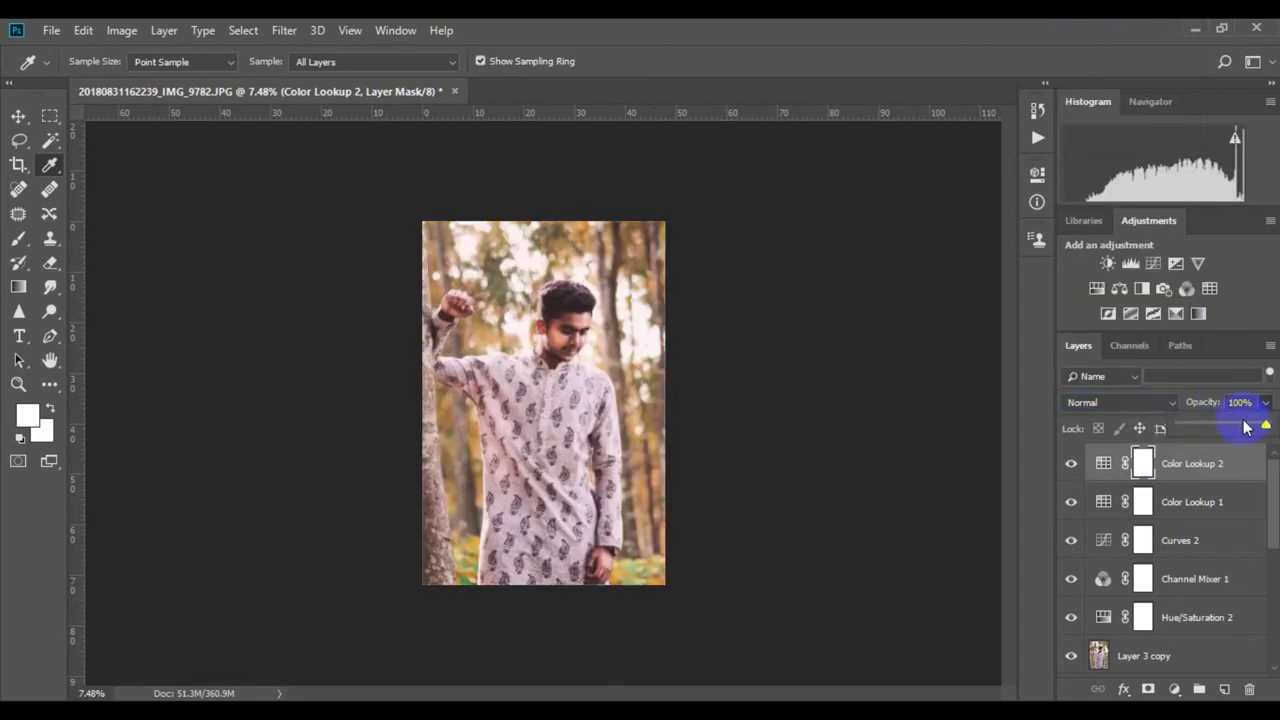
drag(1208, 426, 1232, 455)
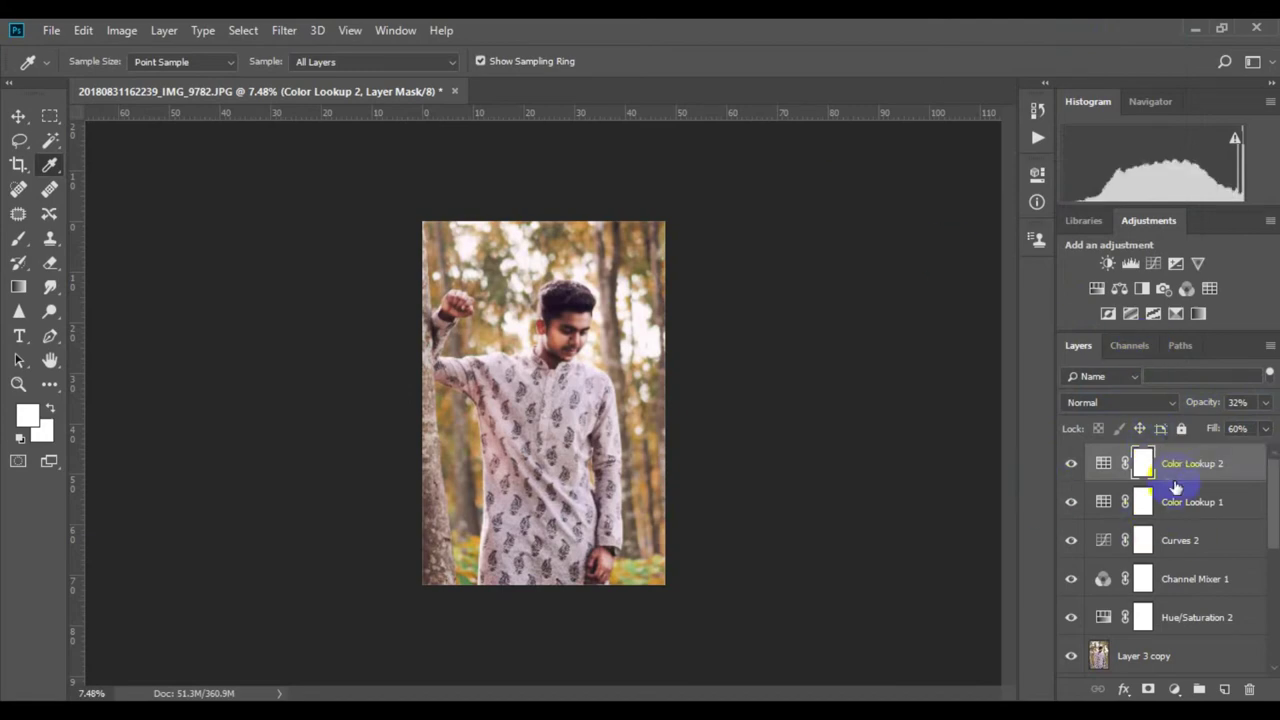
Step: Stamp all visible layers into a new merged layer and bring it into the Camera Raw filter
key(ctrl+shift+alt+e)
click(284, 30)
click(330, 143)
Step: In Camera Raw, brighten the exposure, raise highlights to +89, and ease whites and shadows
drag(1105, 467, 1108, 469)
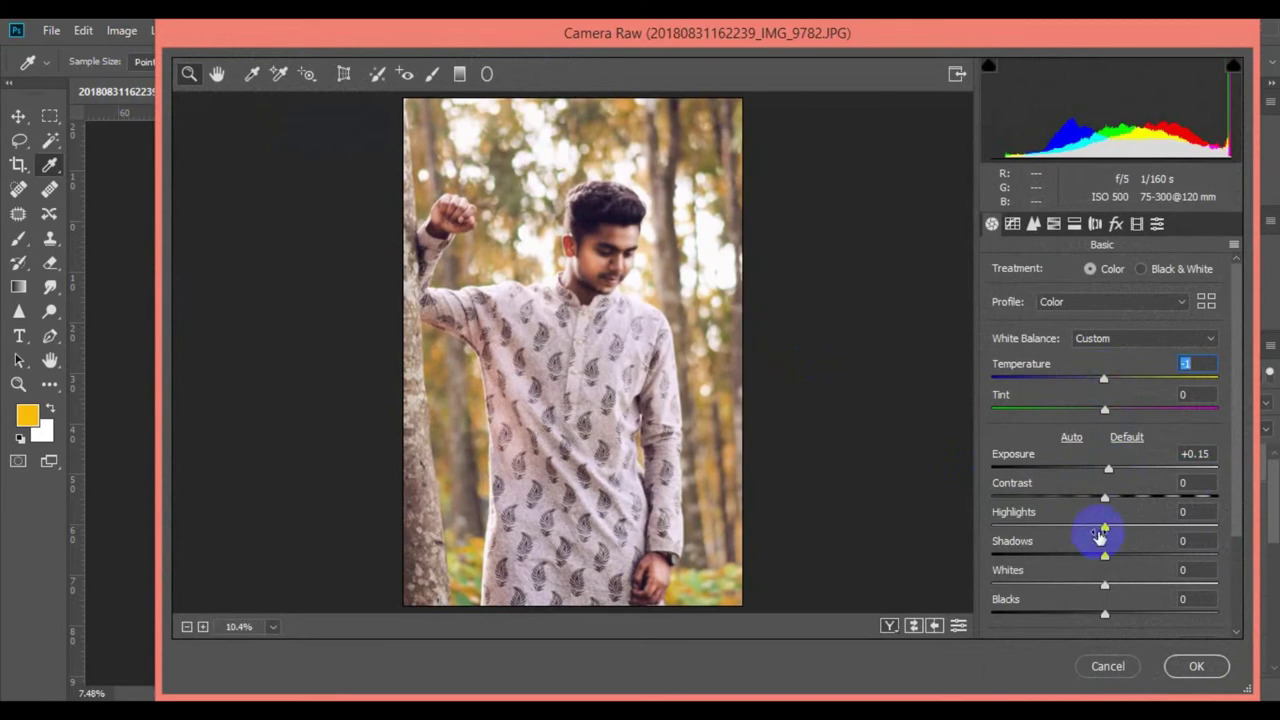
drag(1104, 527, 1205, 527)
mouse_move(1104, 584)
mouse_down()
mouse_move(1068, 567)
mouse_move(1122, 591)
mouse_move(1100, 567)
mouse_up()
drag(1103, 554, 1109, 557)
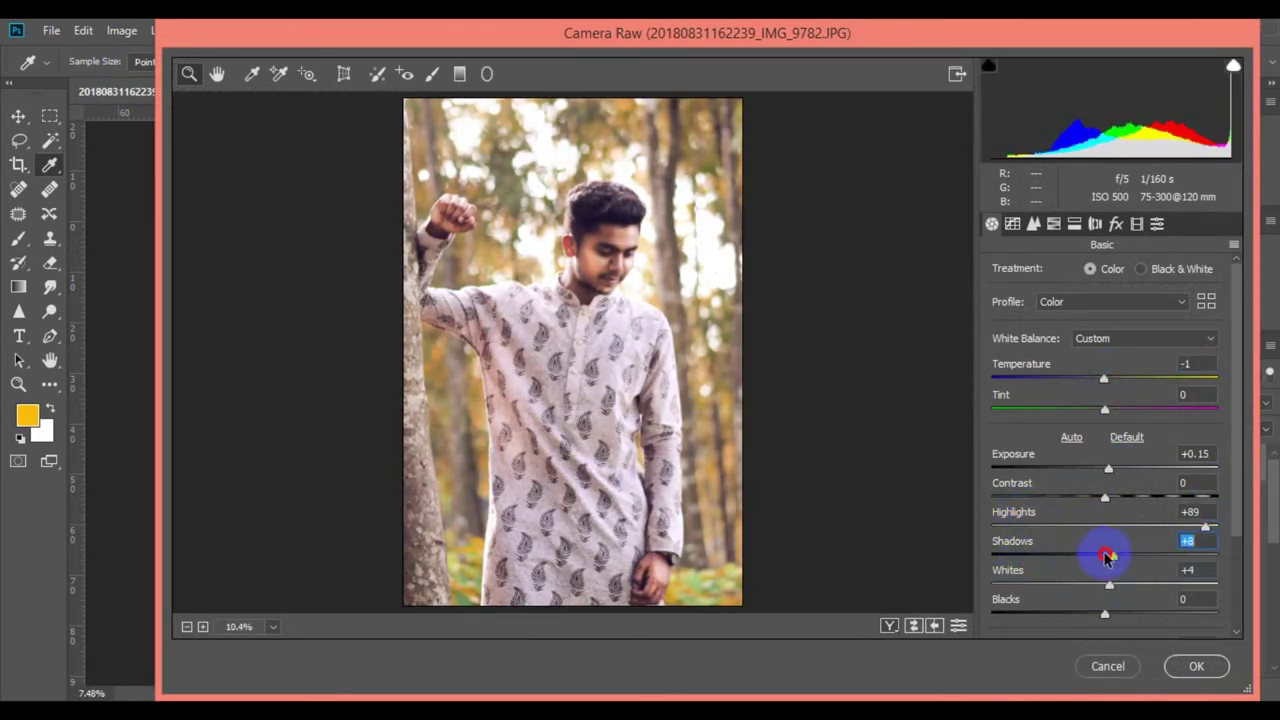
scroll(1105, 540, down, 2)
drag(1181, 532, 1143, 524)
drag(1104, 599, 1125, 599)
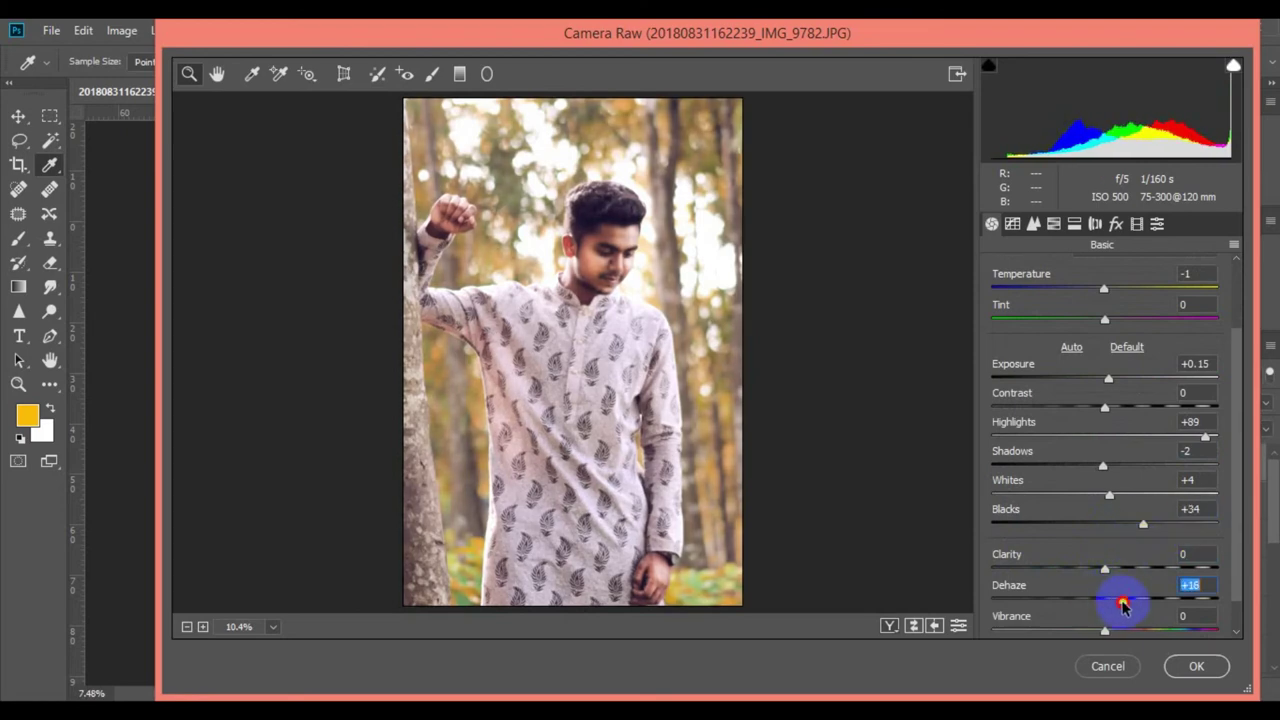
scroll(1108, 598, down, 1)
Step: Add a strong post-crop vignette with midpoint 0, full roundness, soft feather and raised highlights
click(1114, 226)
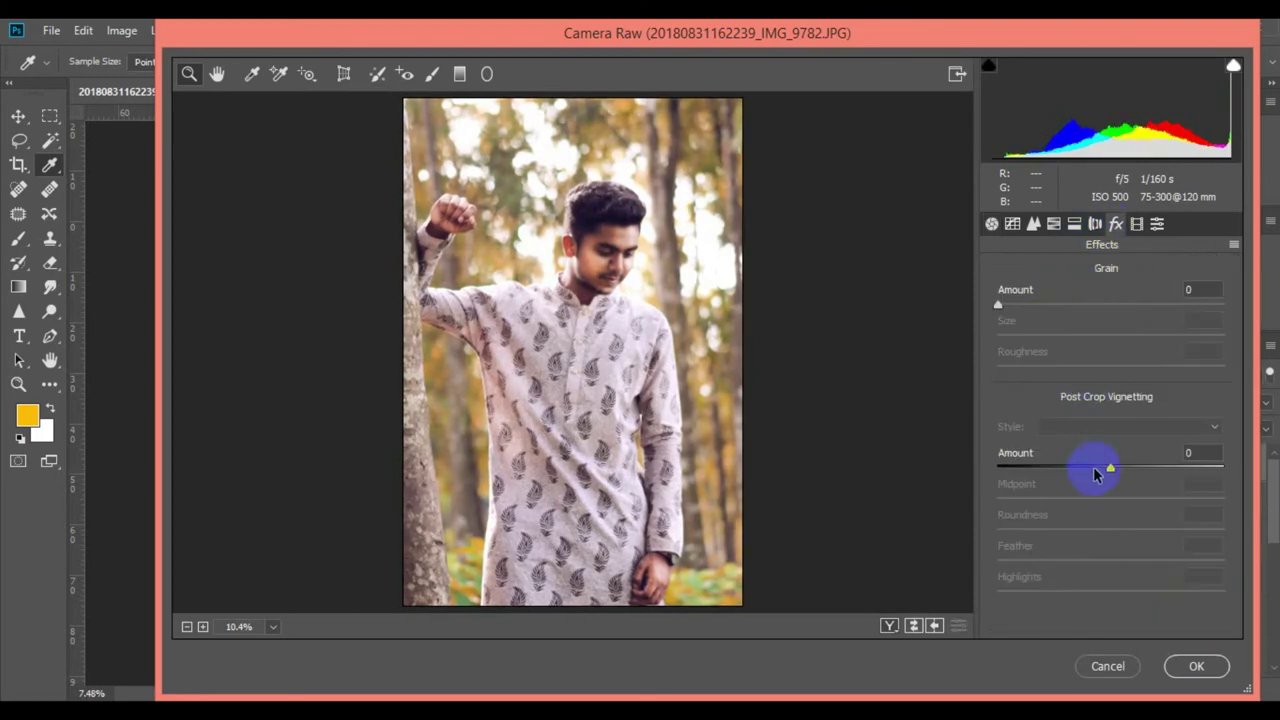
drag(1093, 466, 997, 467)
drag(1109, 498, 997, 498)
drag(1110, 529, 1222, 529)
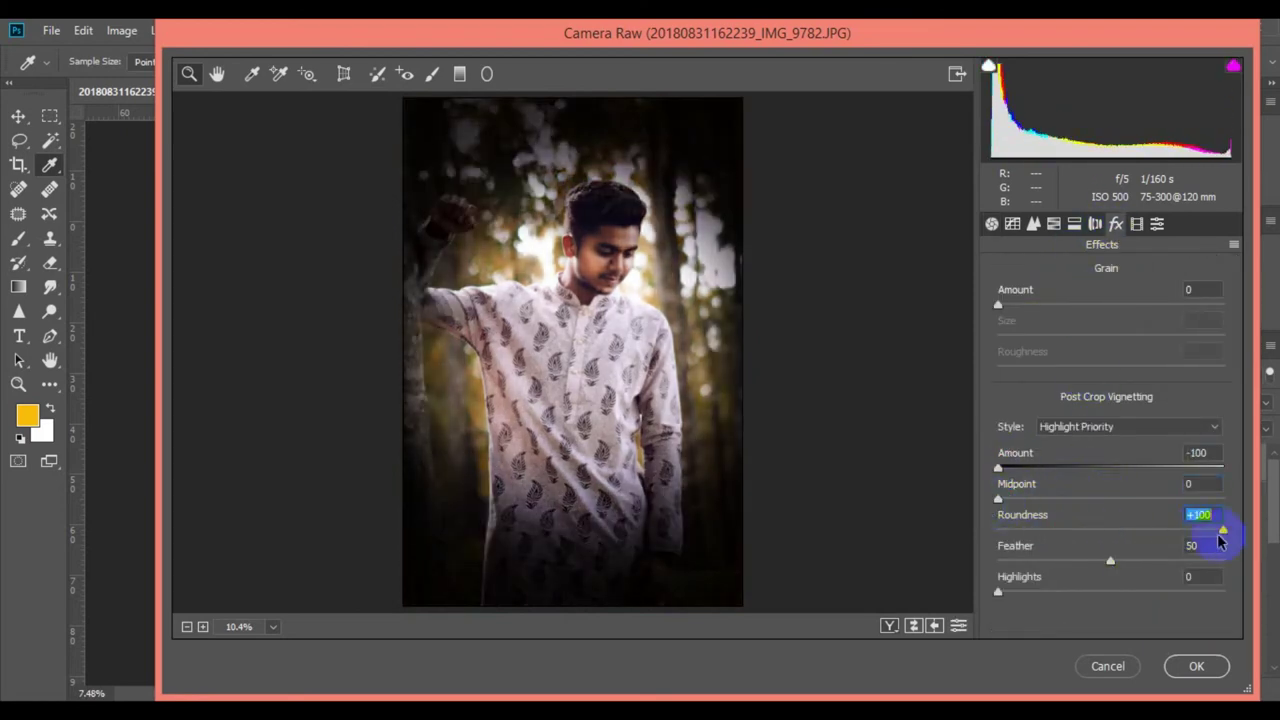
drag(1110, 560, 1222, 560)
drag(997, 591, 1222, 591)
drag(997, 467, 1059, 468)
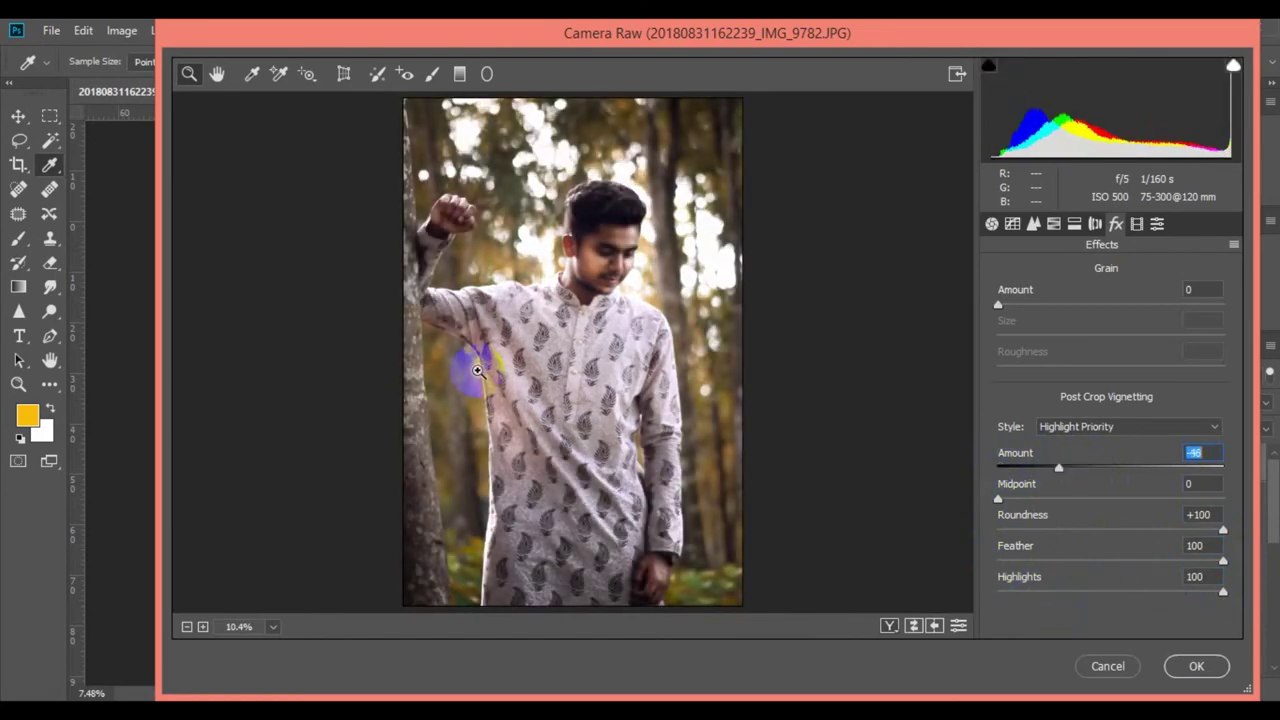
Step: Check the shirt pattern up close, settle the vignette amount at -43, and apply the edits
click(423, 414)
click(691, 266)
click(190, 628)
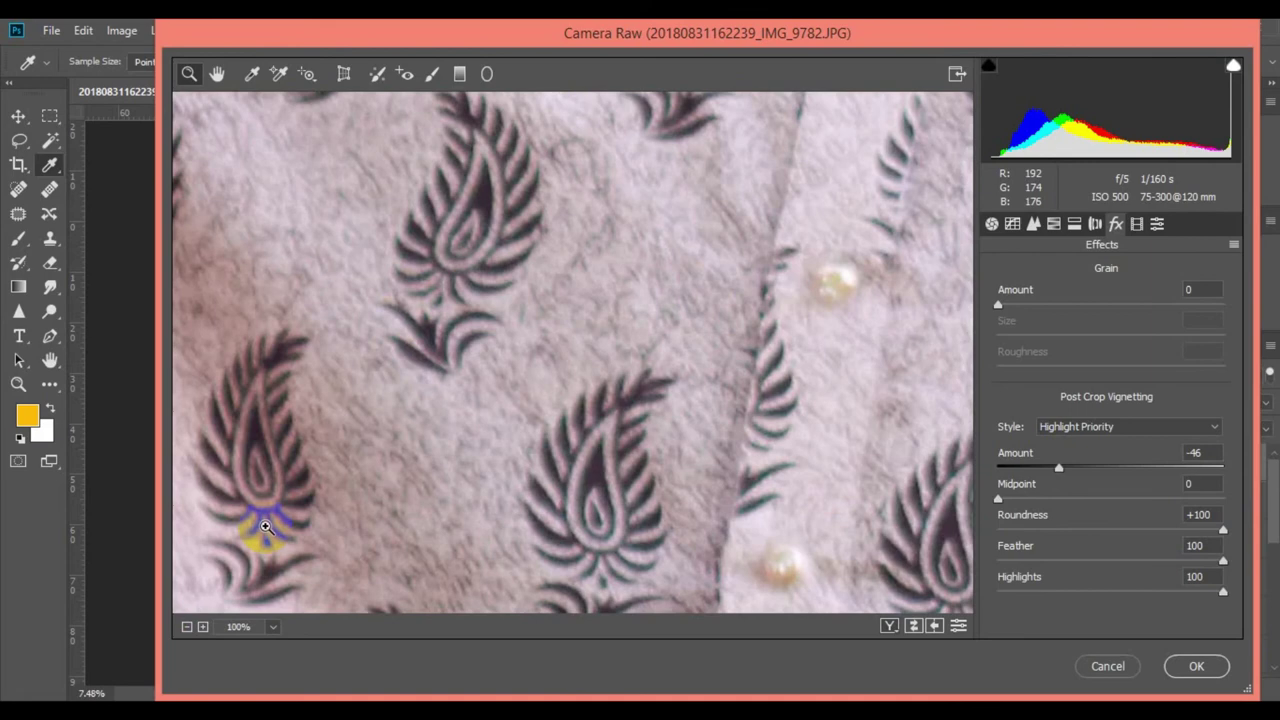
click(185, 627)
click(203, 627)
drag(1060, 468, 1075, 468)
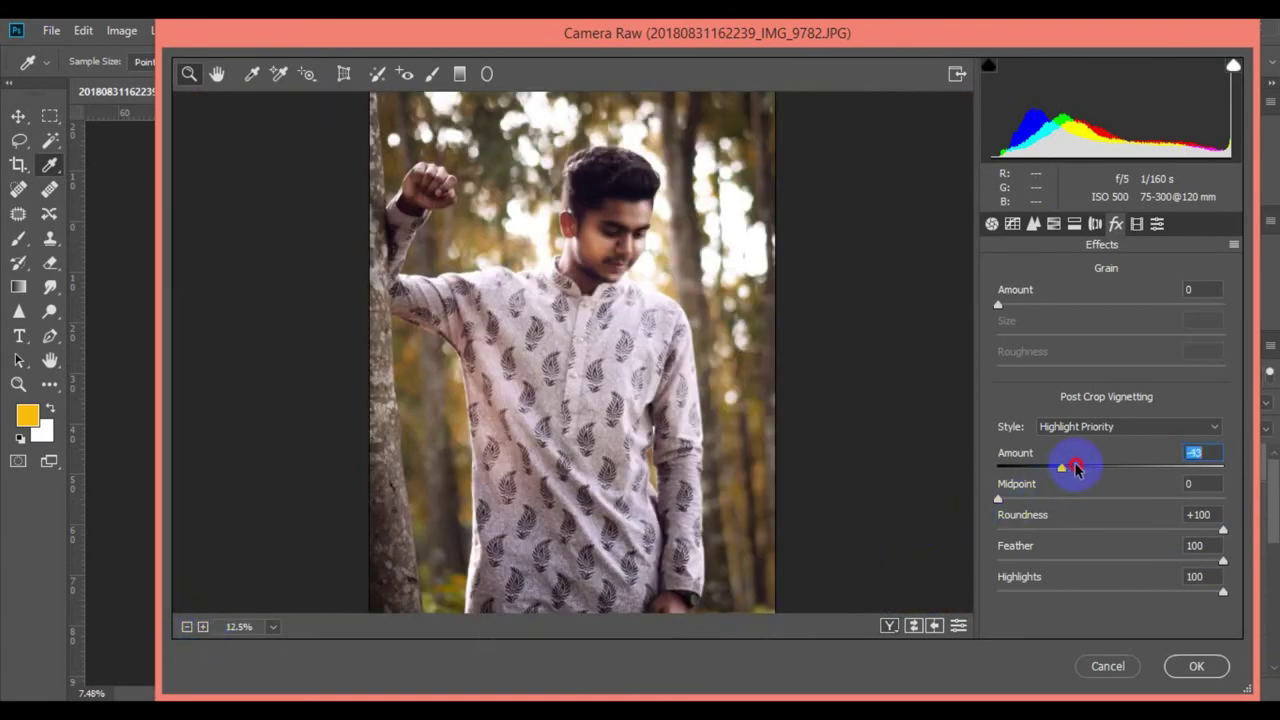
click(1190, 665)
Step: Confirm the Camera Raw edits and zoom around the portrait
click(552, 375)
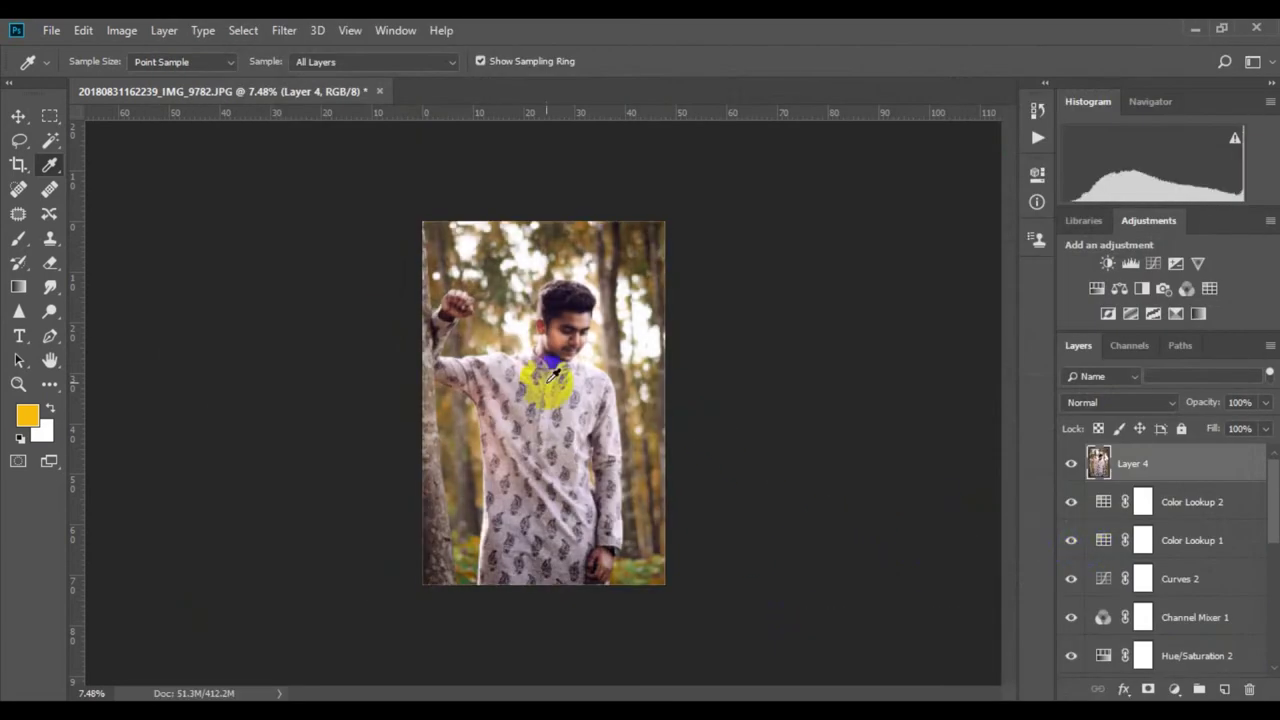
scroll(575, 300, up, 2)
scroll(580, 320, down, 3)
scroll(563, 343, down, 1)
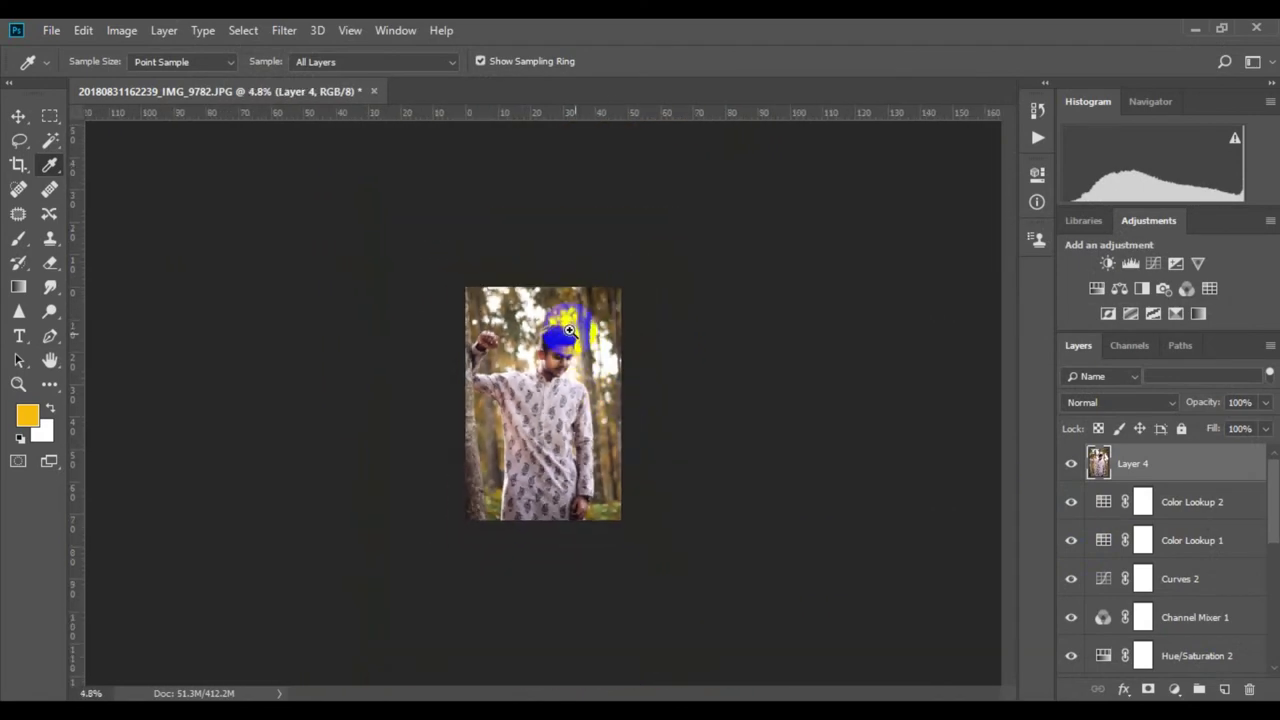
scroll(610, 360, up, 4)
scroll(662, 378, up, 2)
scroll(686, 386, up, 2)
Step: Burn the chin, raised fist, sleeve and lower hand at 6% Midtones exposure
click(50, 311)
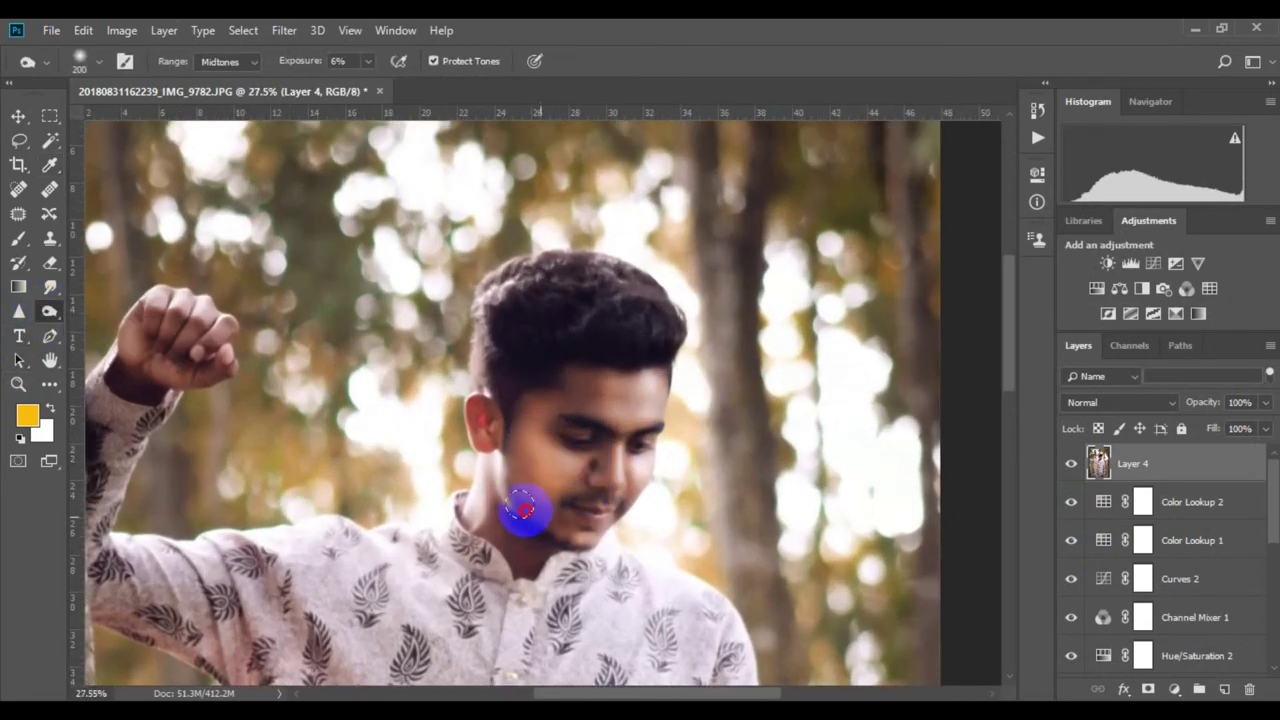
scroll(300, 390, up, 1)
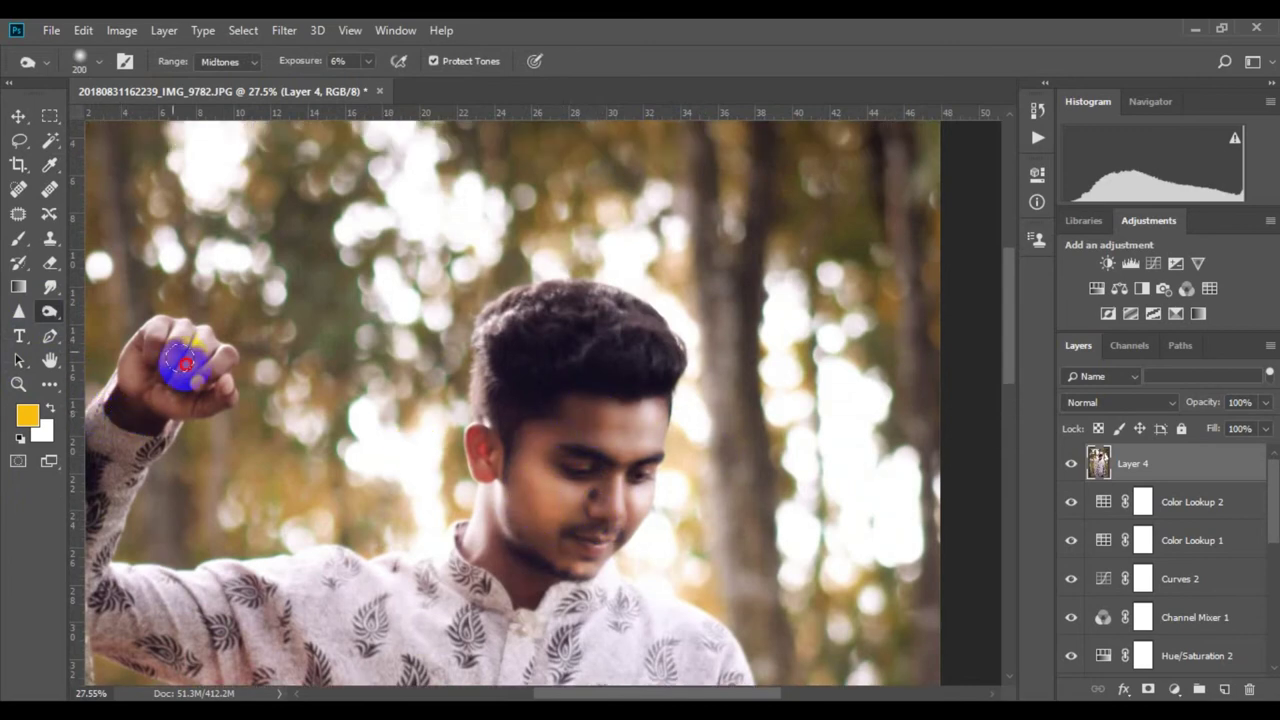
scroll(400, 430, down, 2)
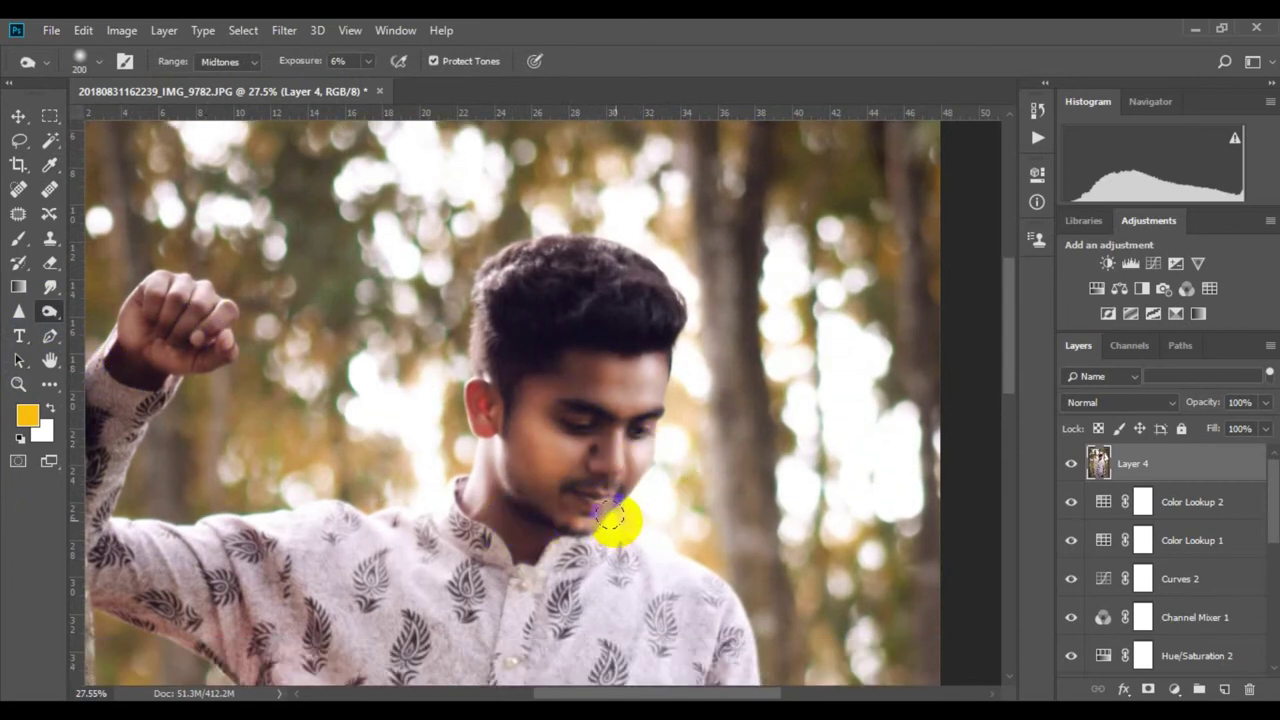
scroll(620, 500, down, 2)
scroll(571, 370, up, 2)
scroll(534, 450, down, 5)
scroll(690, 490, down, 4)
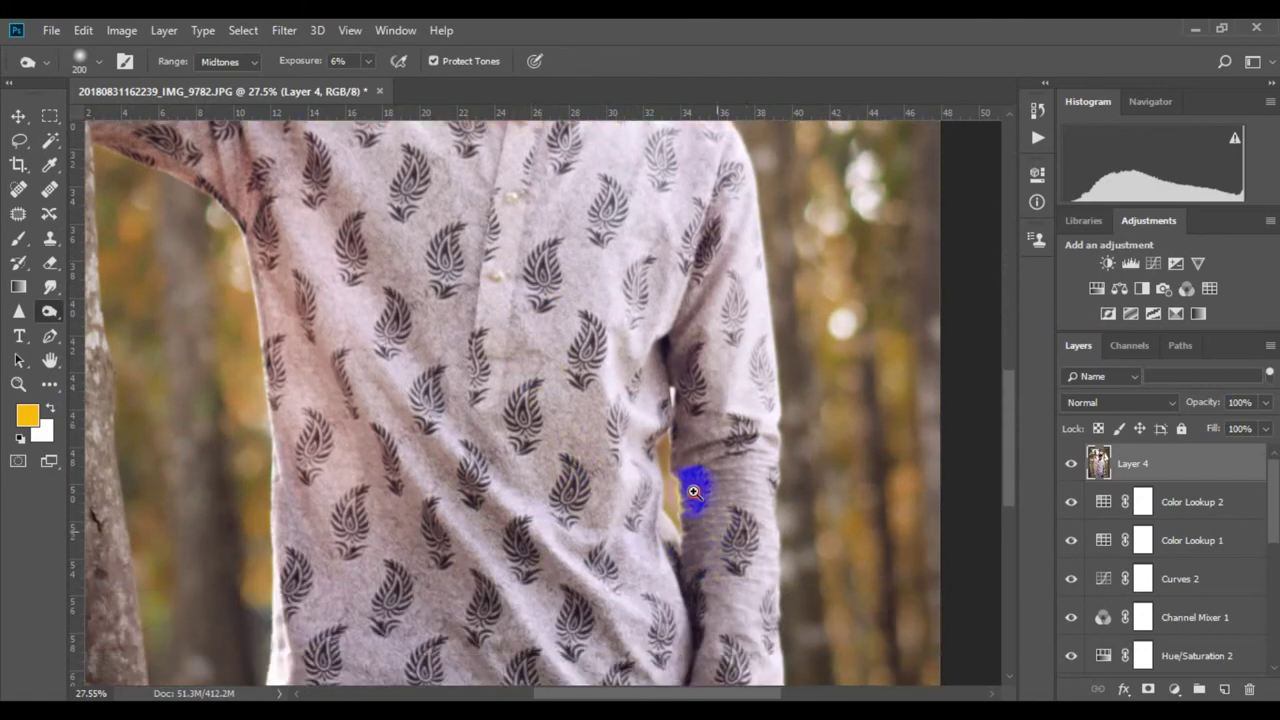
scroll(687, 494, down, 3)
scroll(687, 494, up, 2)
scroll(600, 549, up, 4)
scroll(600, 549, up, 1)
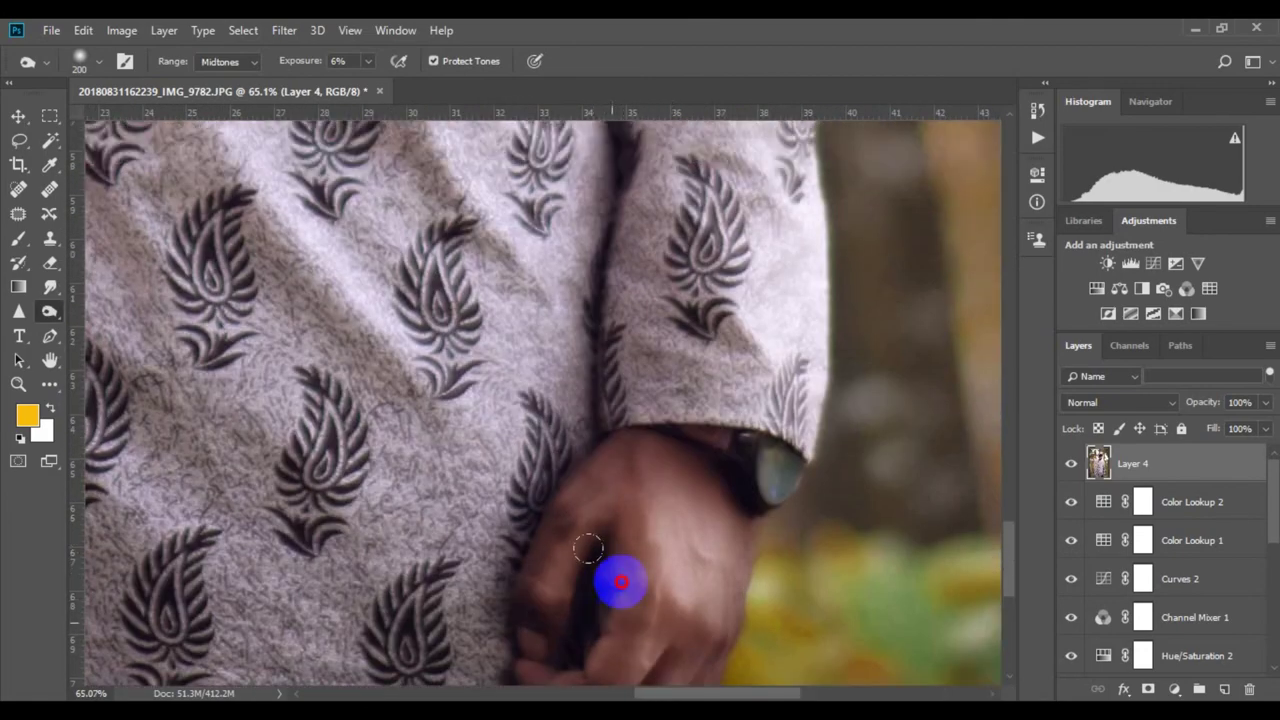
scroll(560, 600, down, 10)
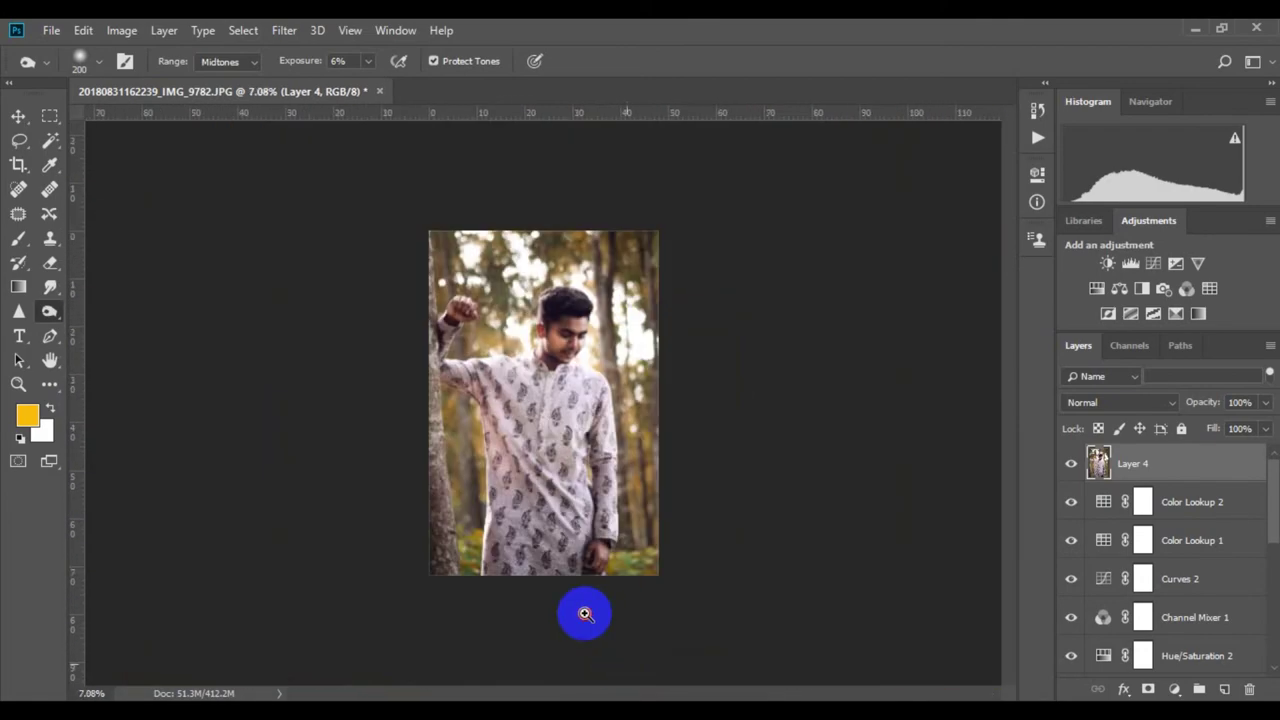
scroll(600, 560, up, 1)
scroll(610, 522, up, 1)
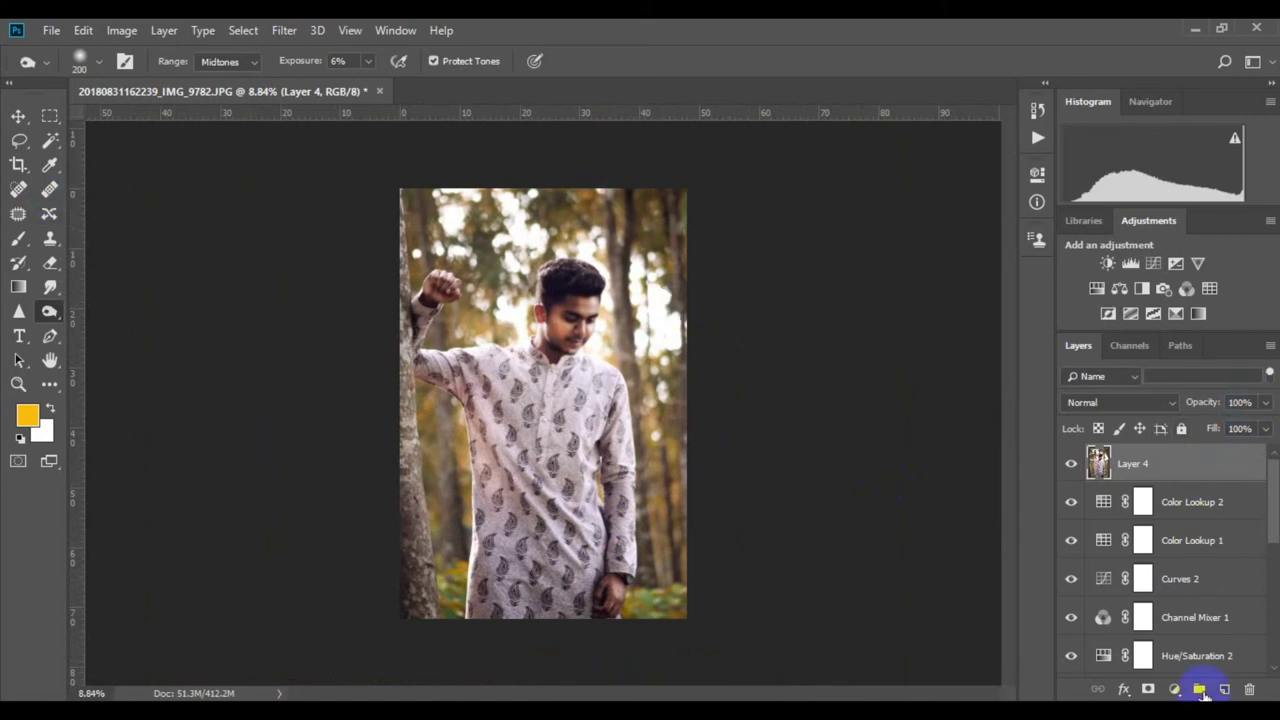
Step: Add a new empty layer and make warm orange the foreground colour
click(1203, 690)
click(46, 167)
click(485, 316)
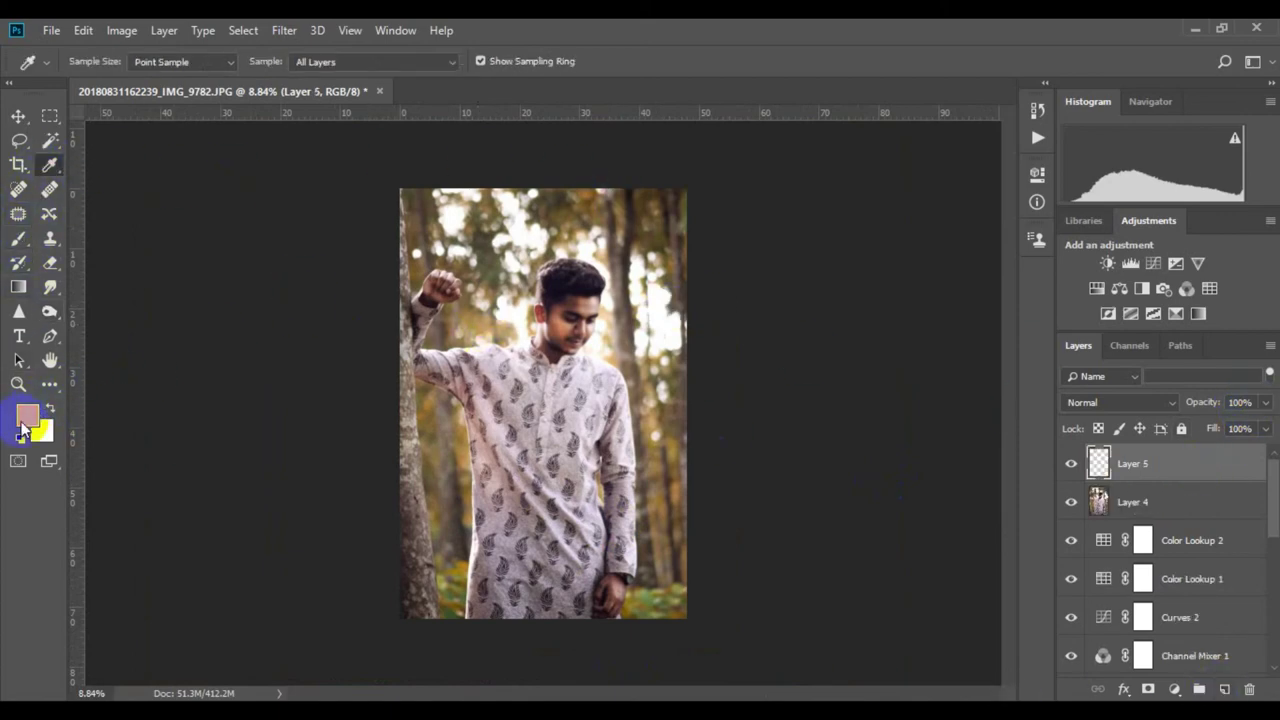
click(22, 428)
click(1000, 163)
click(1209, 129)
Step: Paint a soft orange brush dab beside the man's head at full opacity
click(18, 238)
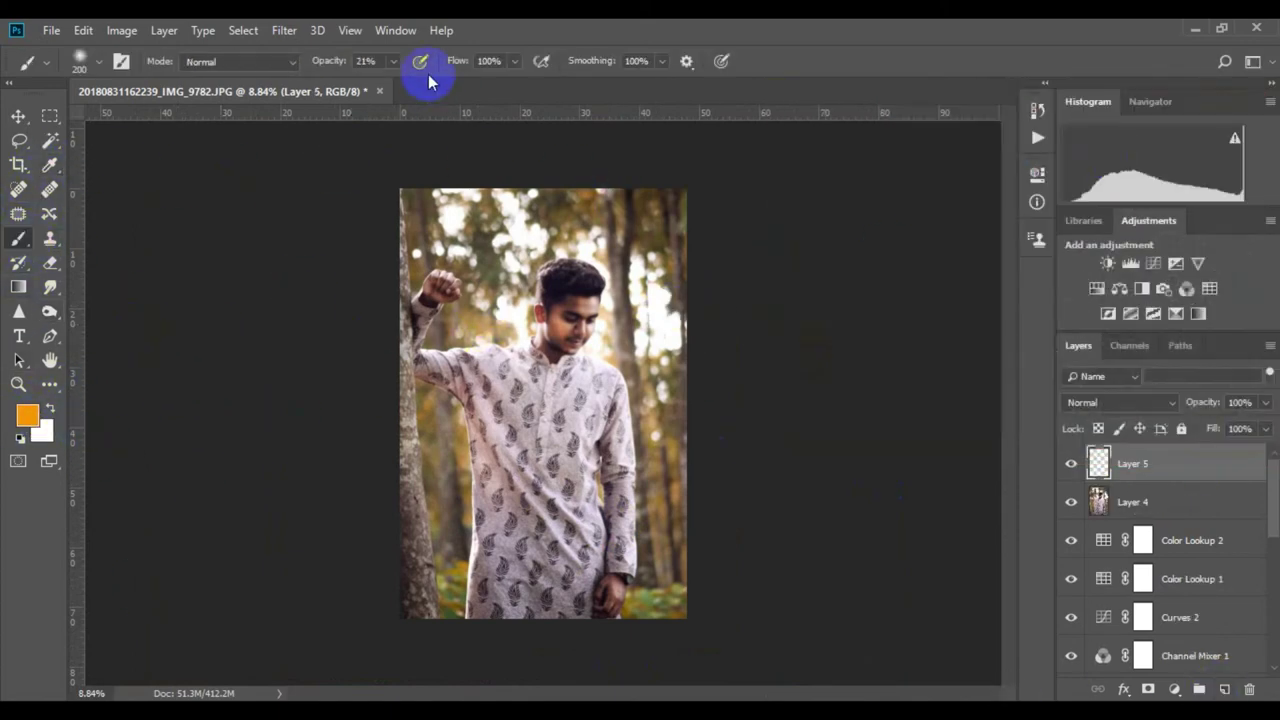
scroll(540, 380, up, 6)
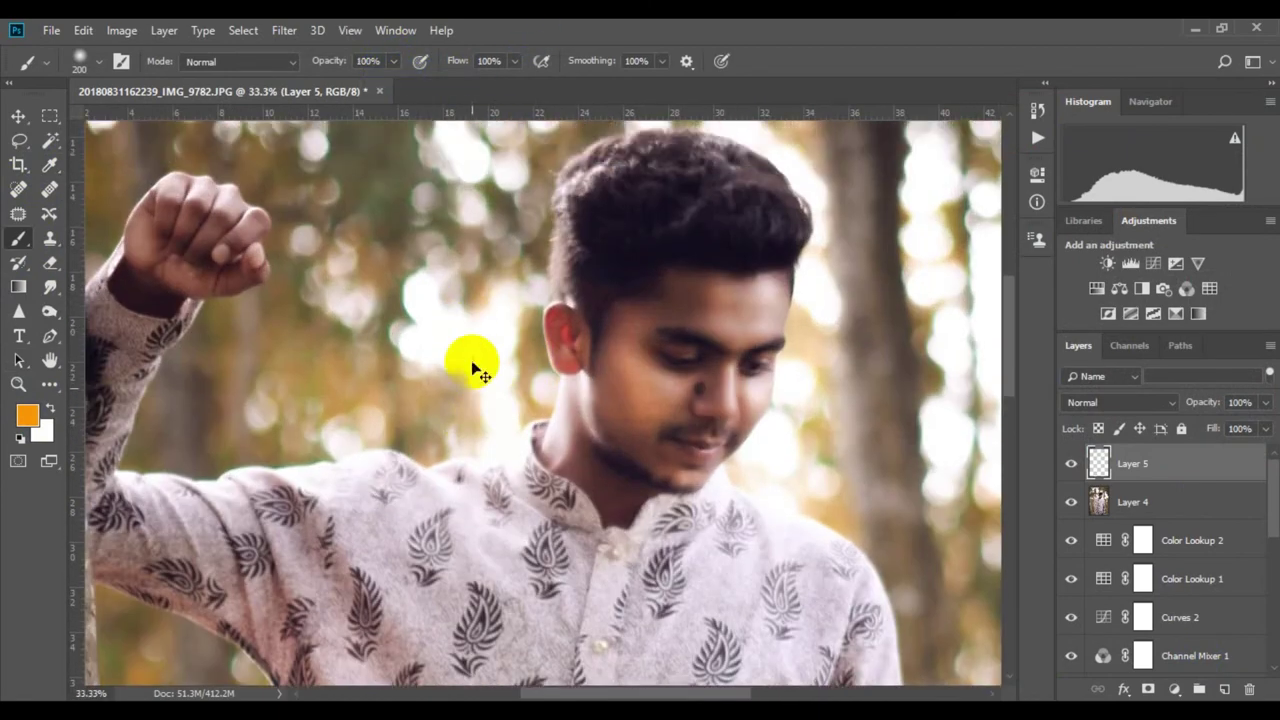
key(alt+bracketleft)
click(1165, 478)
click(450, 350)
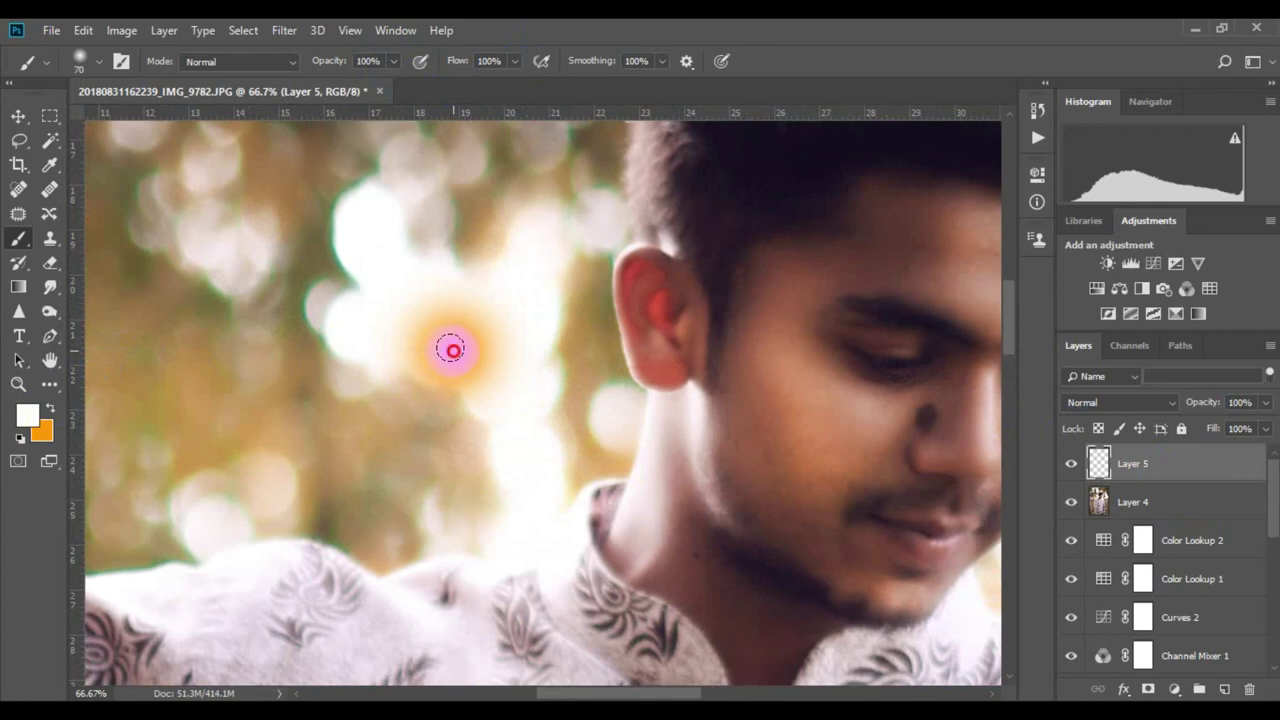
Step: Set the glow layer to Screen and enlarge the dab to cover the upper photo behind the head
key(ctrl+t)
click(1147, 404)
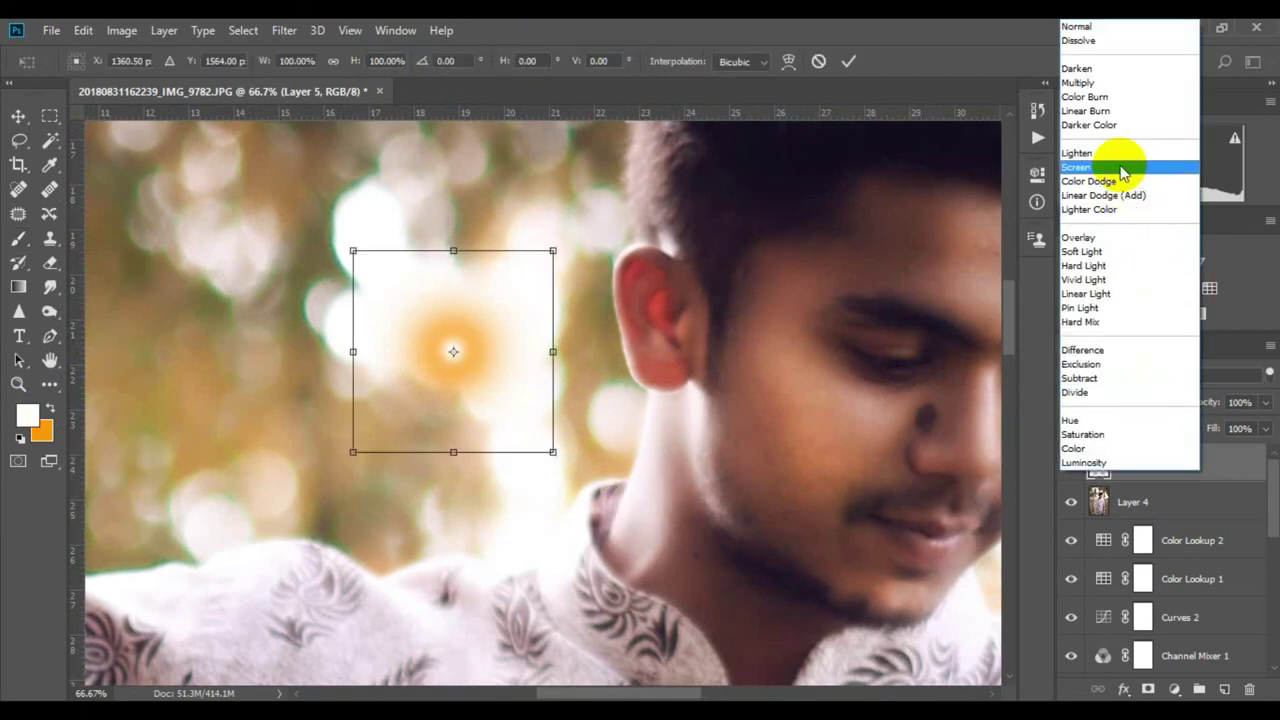
click(1128, 171)
drag(549, 443, 749, 620)
alt+scroll(611, 410, down, 3)
alt+scroll(611, 410, down, 5)
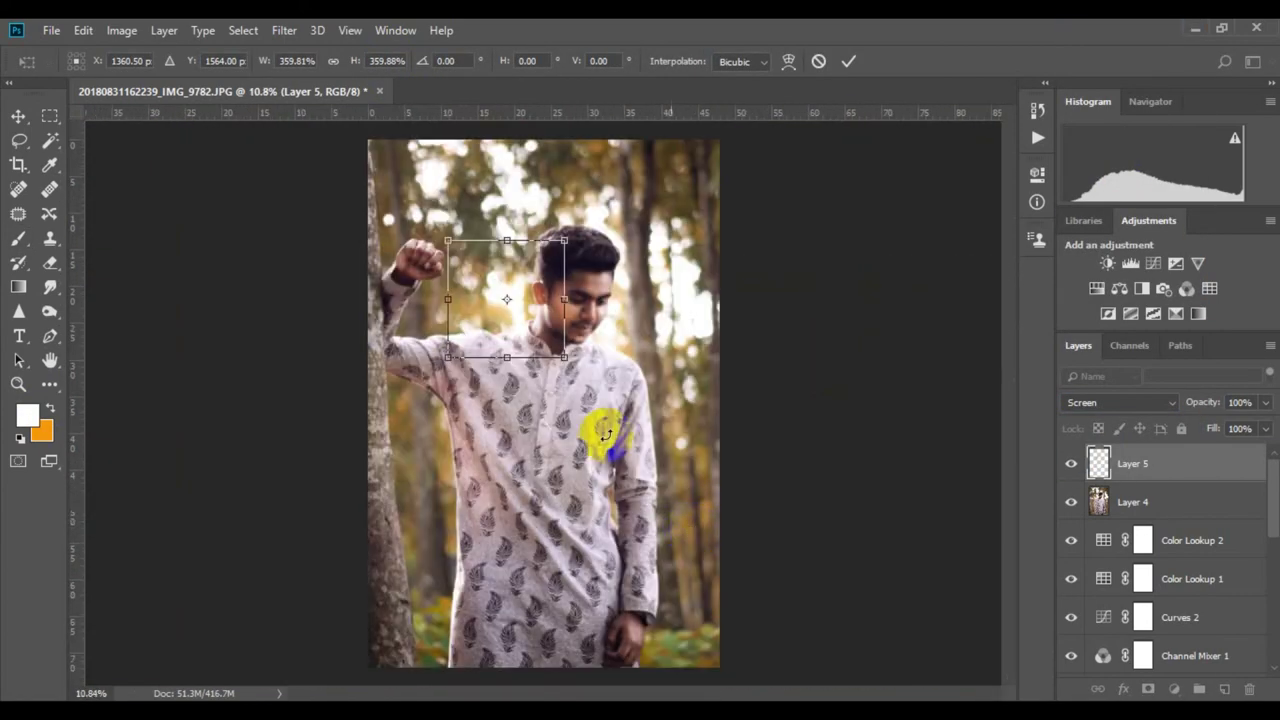
mouse_move(565, 355)
mouse_down()
mouse_move(752, 551)
mouse_move(714, 509)
mouse_up()
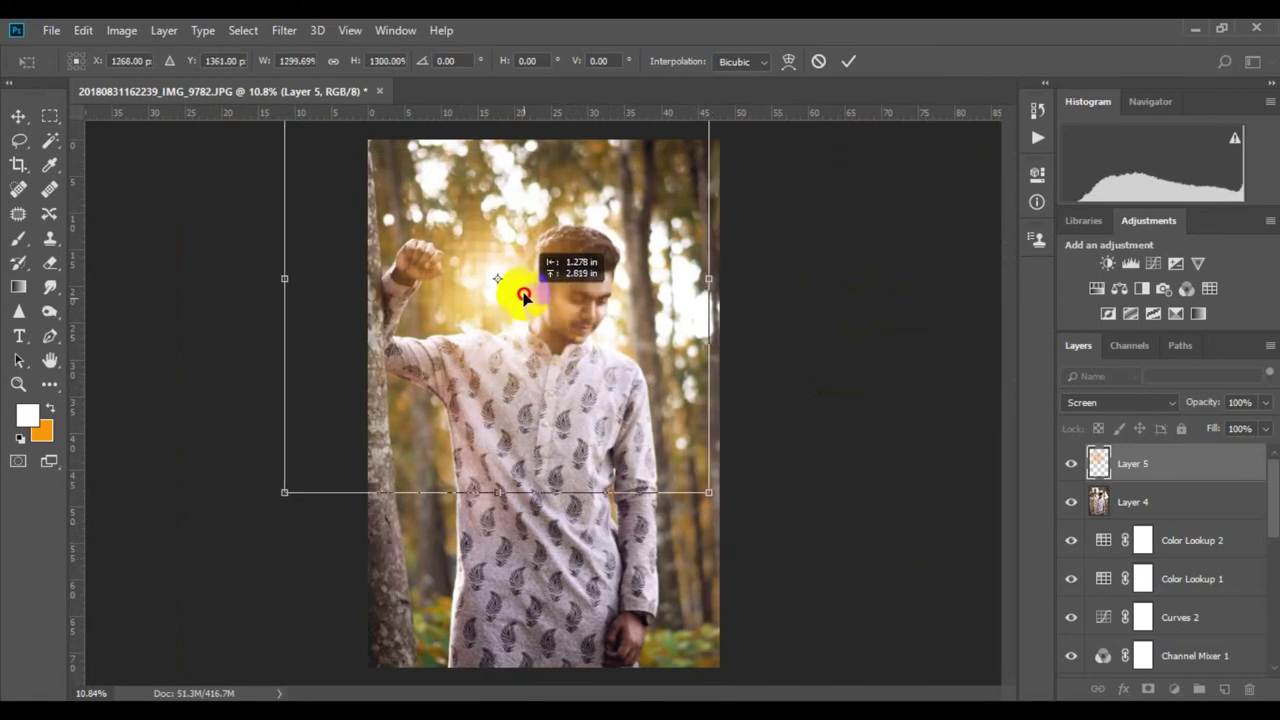
mouse_move(580, 366)
mouse_down()
mouse_move(518, 275)
mouse_move(517, 305)
mouse_up()
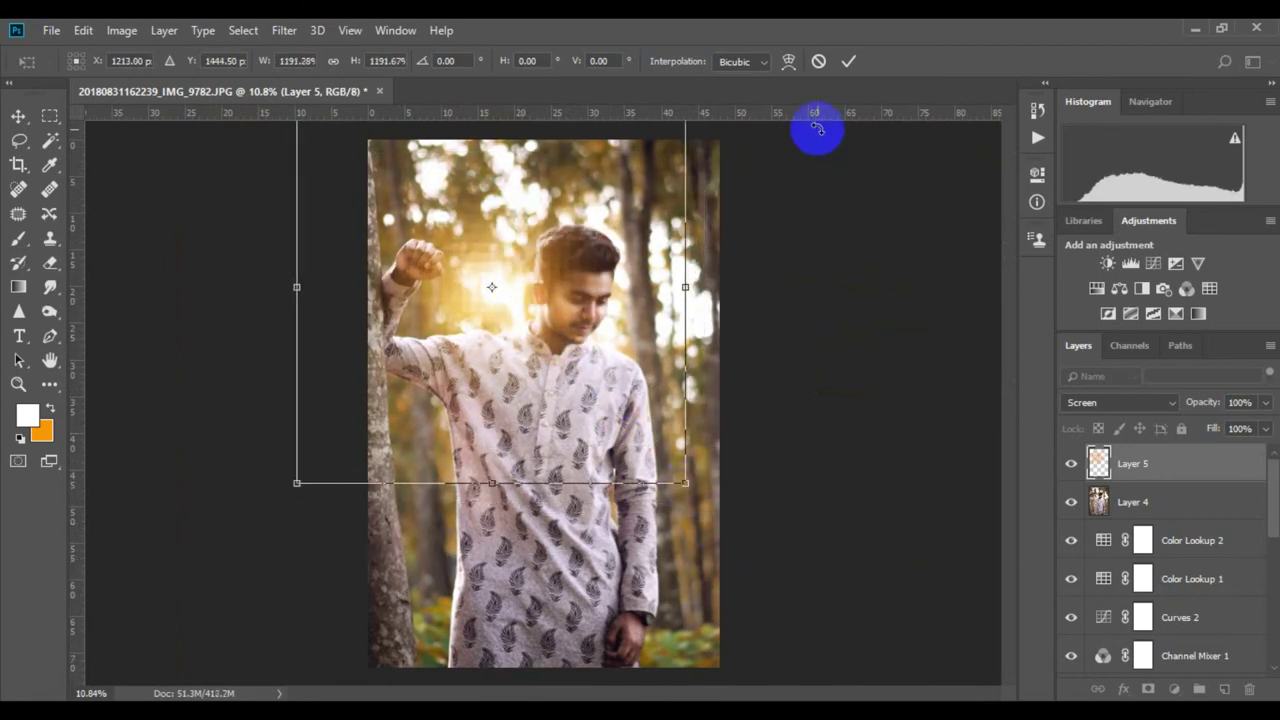
click(848, 61)
key(b)
Step: Re-transform the glow, moving it down and shrinking it slightly toward the head
alt+scroll(586, 334, up, 4)
alt+scroll(580, 329, down, 3)
alt+scroll(523, 309, down, 3)
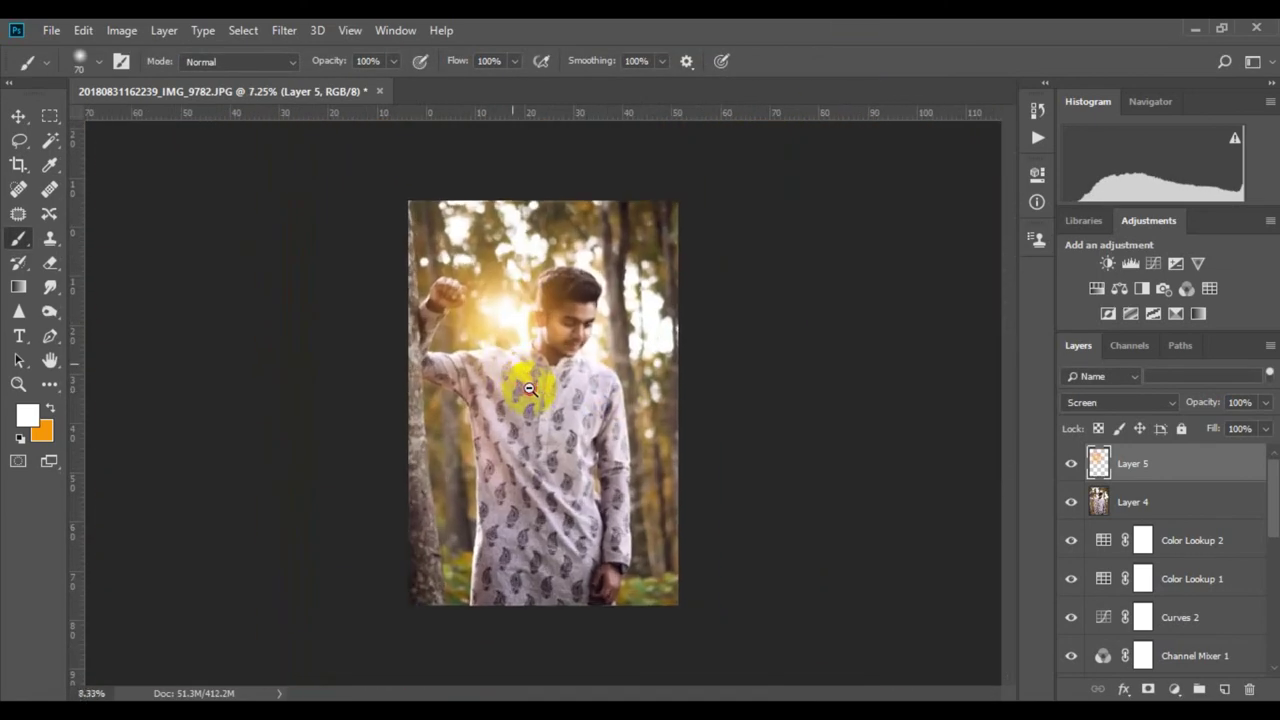
key(ctrl+t)
drag(514, 323, 514, 349)
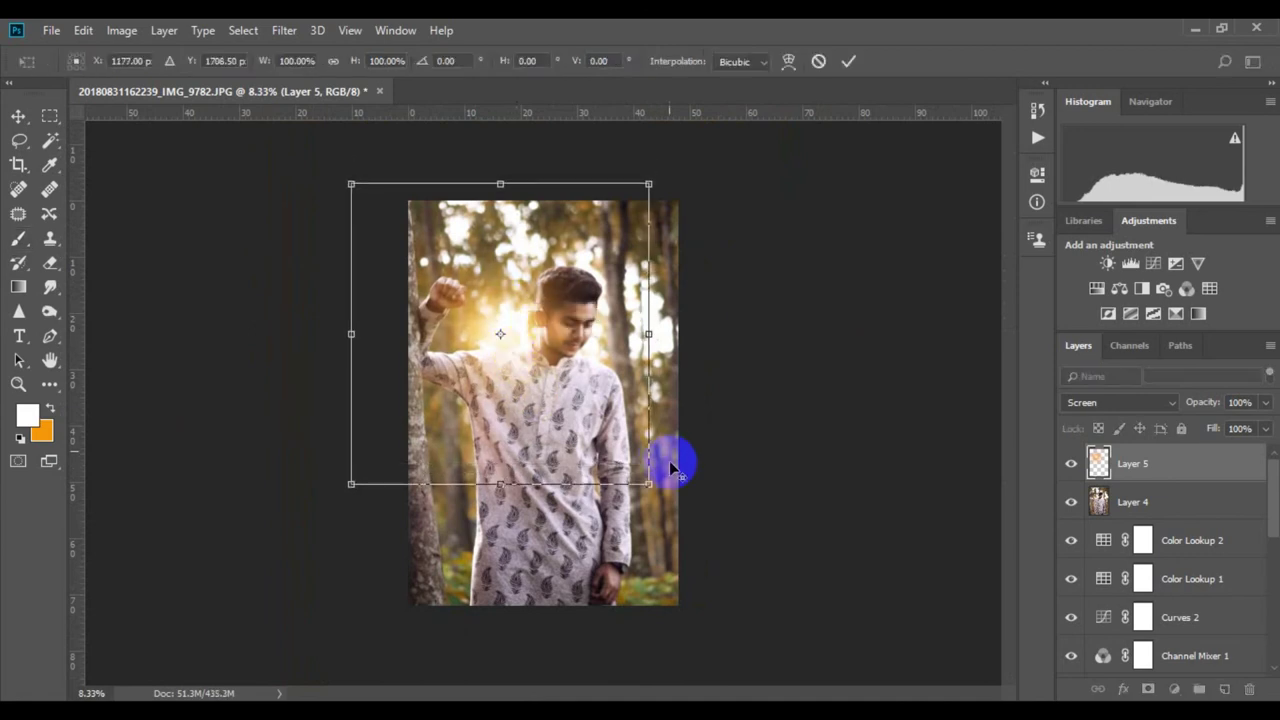
drag(655, 484, 620, 454)
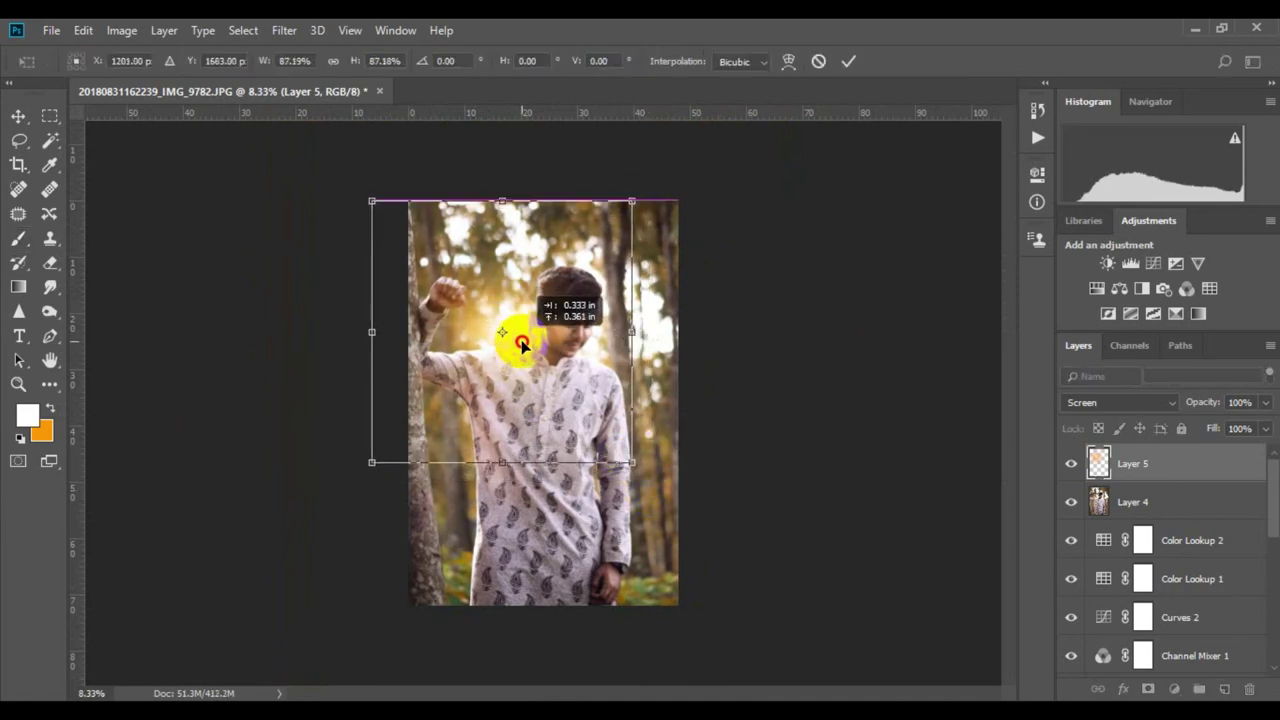
drag(514, 343, 521, 337)
click(848, 61)
Step: Brush a few extra glow touches near the head, undoing one stroke
key(b)
alt+scroll(602, 399, up, 2)
drag(580, 305, 605, 322)
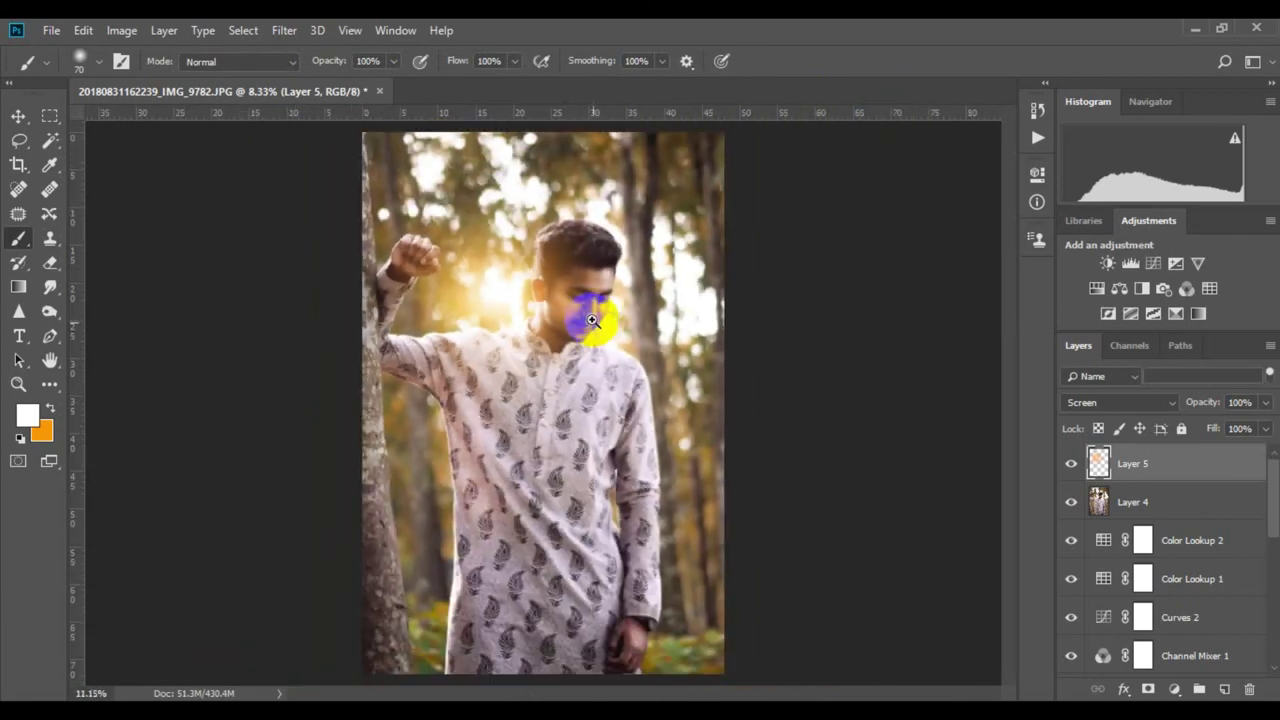
alt+scroll(595, 380, down, 3)
alt+scroll(595, 380, up, 2)
drag(608, 386, 623, 406)
key(ctrl+z)
click(560, 356)
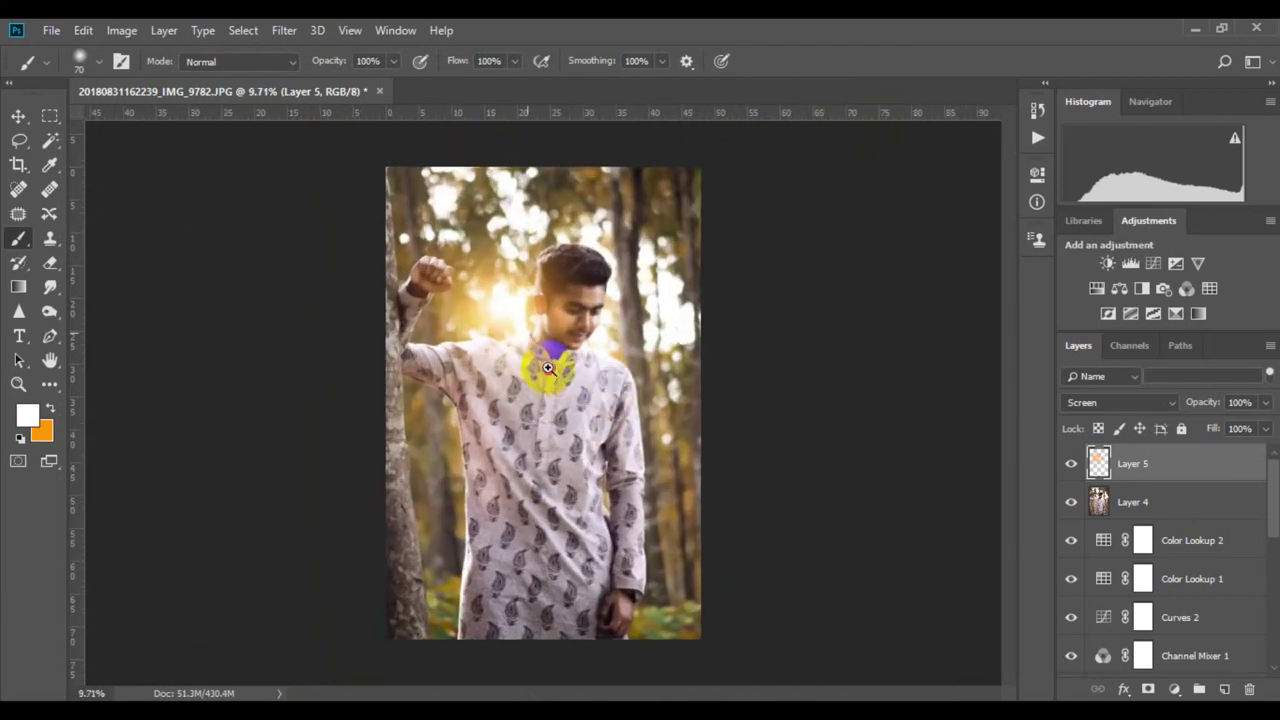
alt+scroll(585, 390, up, 3)
alt+scroll(585, 390, down, 3)
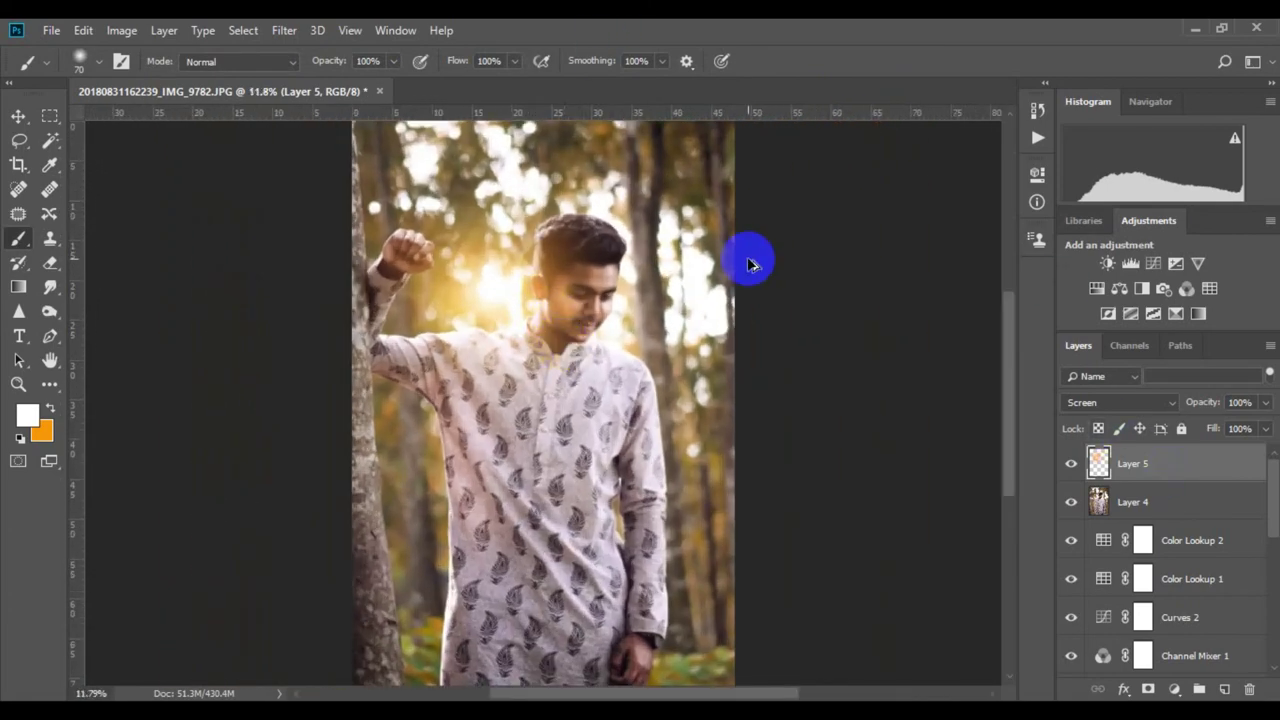
Step: Stamp all edits into merged Layer 6 and slightly lower its exposure in Camera Raw
key(ctrl+shift+alt+e)
click(284, 30)
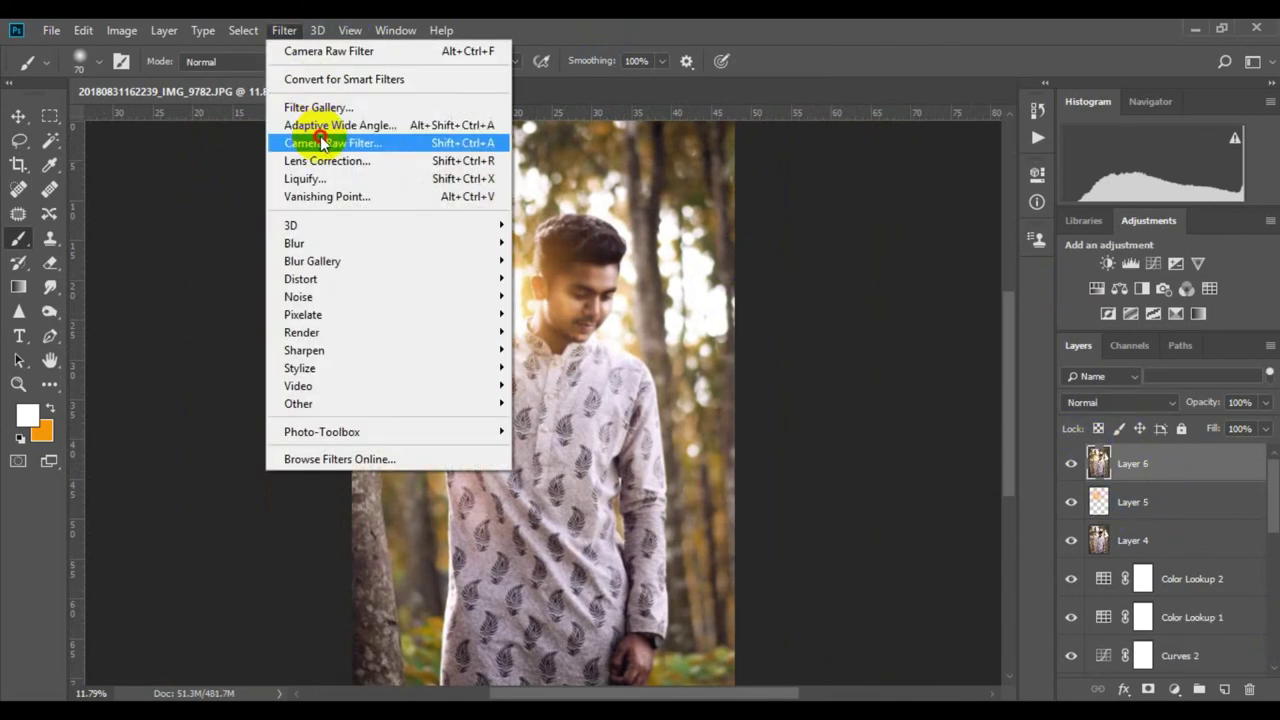
click(323, 140)
drag(1103, 470, 1101, 468)
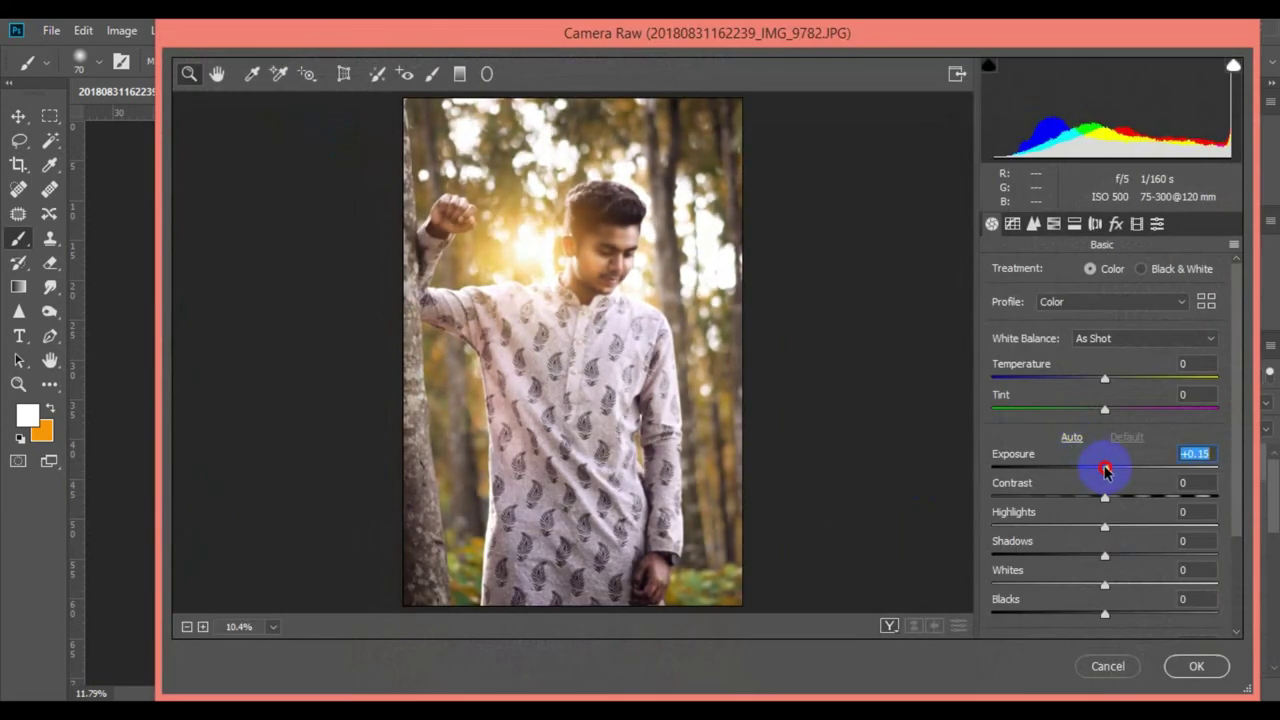
click(1196, 666)
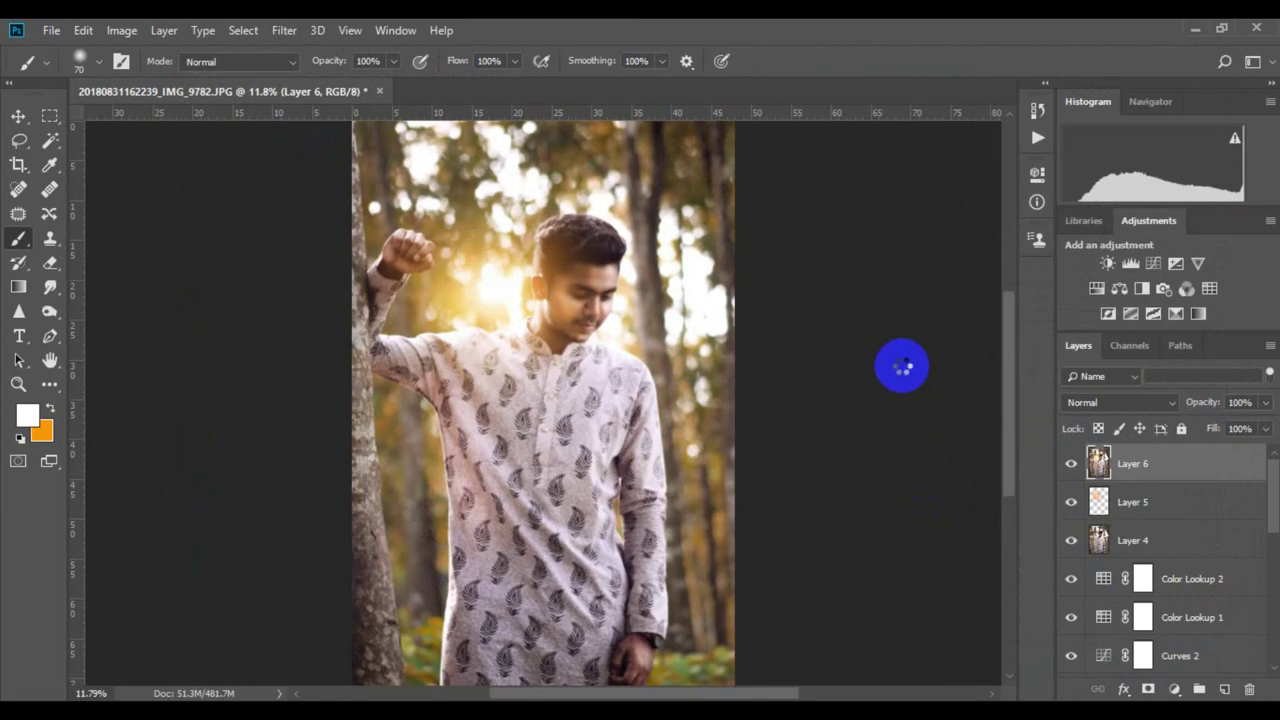
Step: Add a final Curves adjustment layer on top of the stack
click(1174, 690)
click(1160, 446)
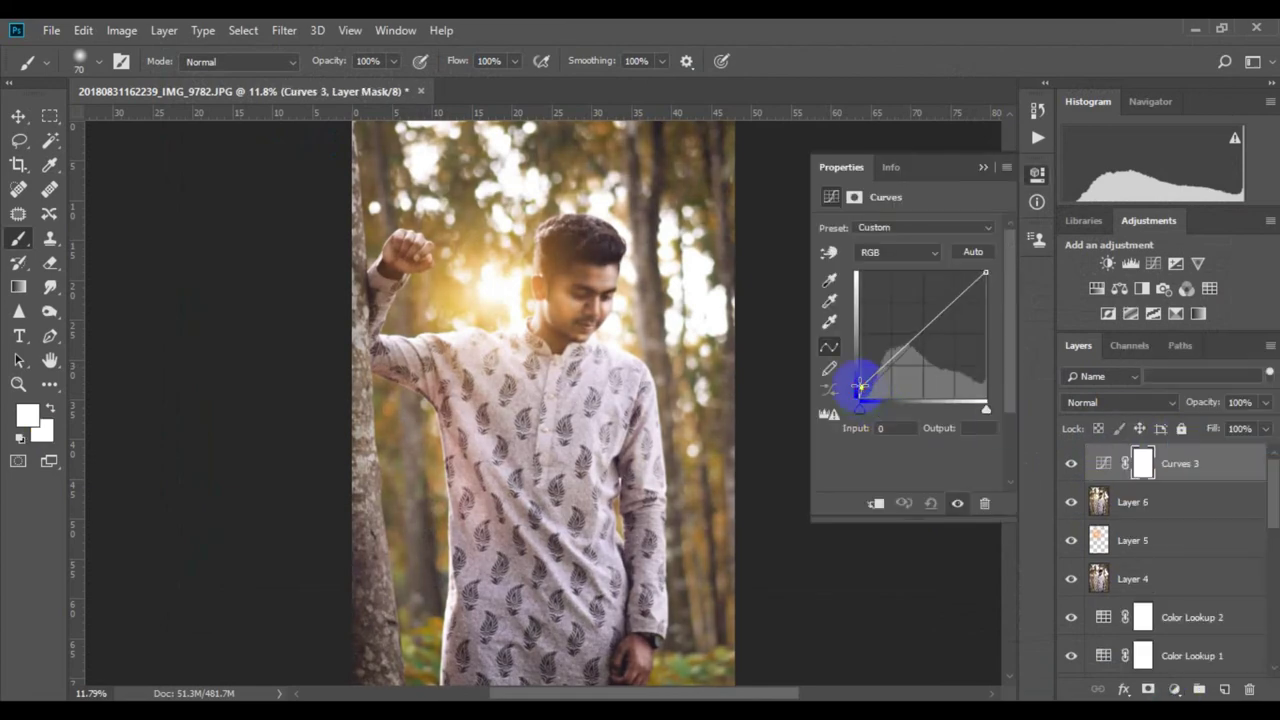
scroll(608, 391, down, 2)
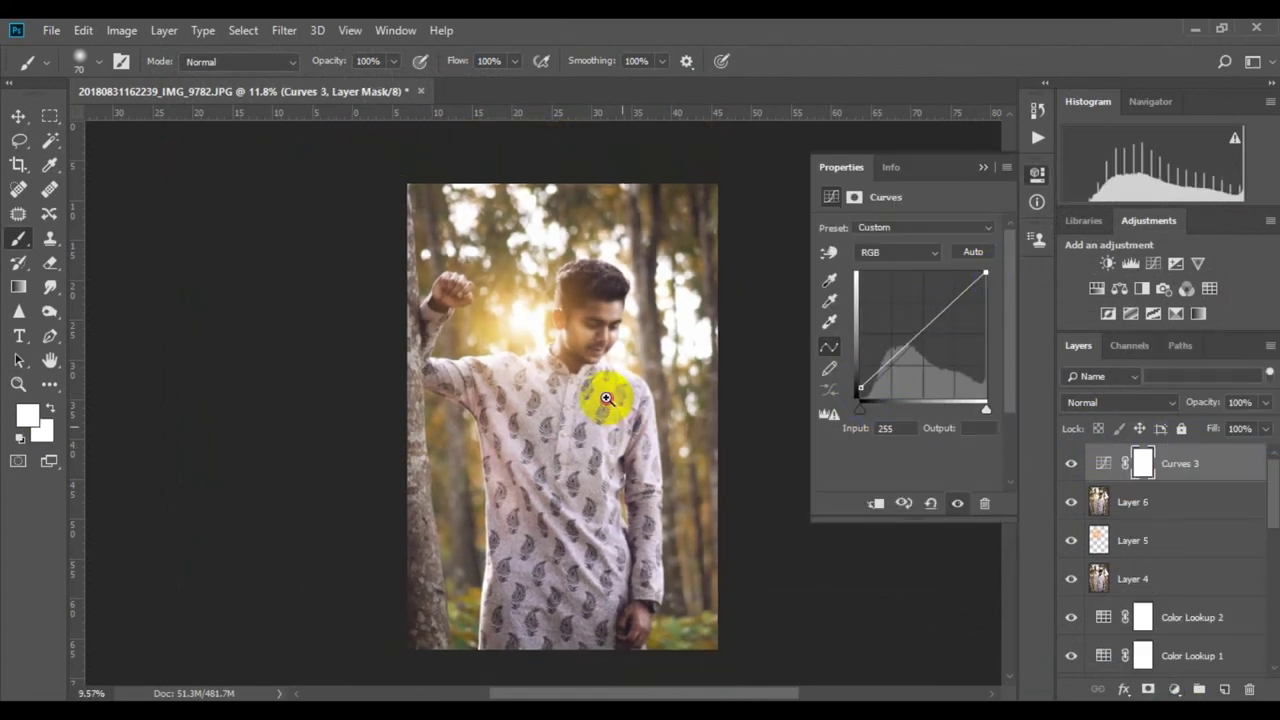